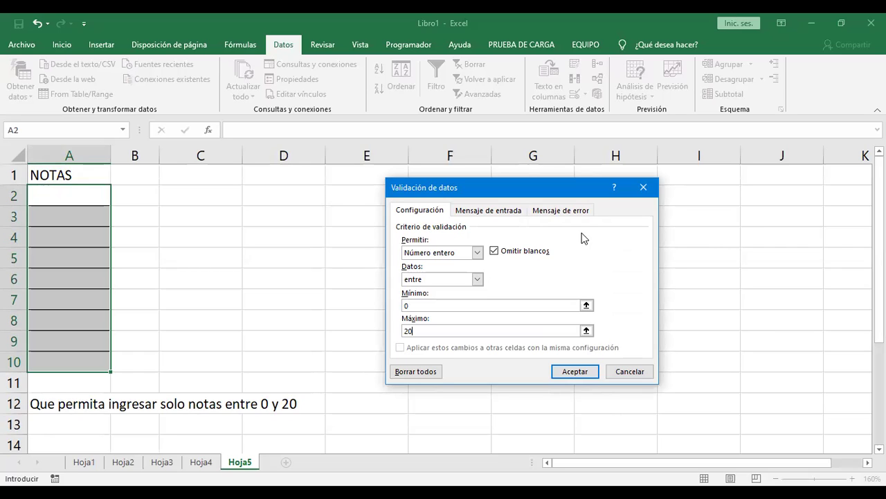
Set the A2:A10 validation to Número entero, entre, minimum 0 and maximum 20
left_click(477, 253)
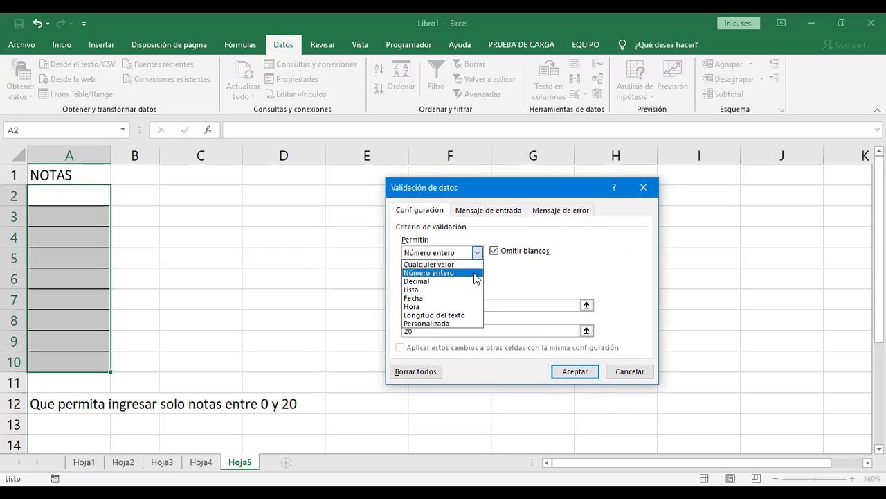
left_click(475, 274)
left_click(476, 280)
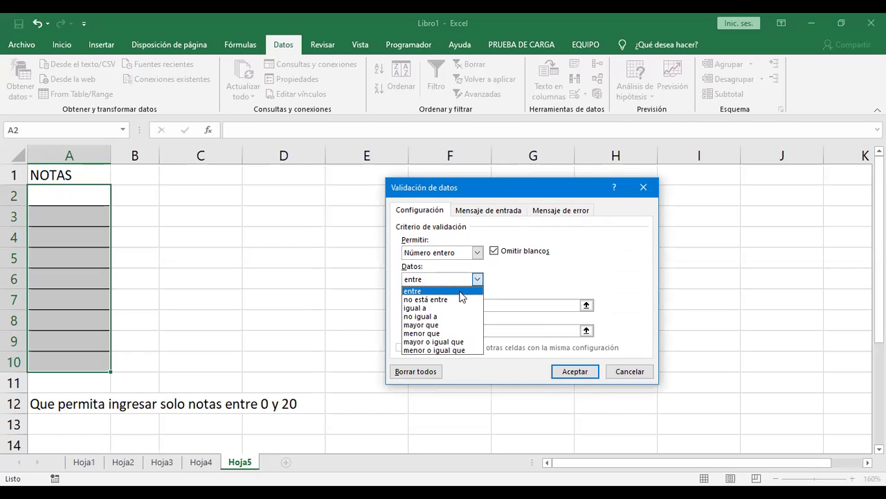
left_click(459, 291)
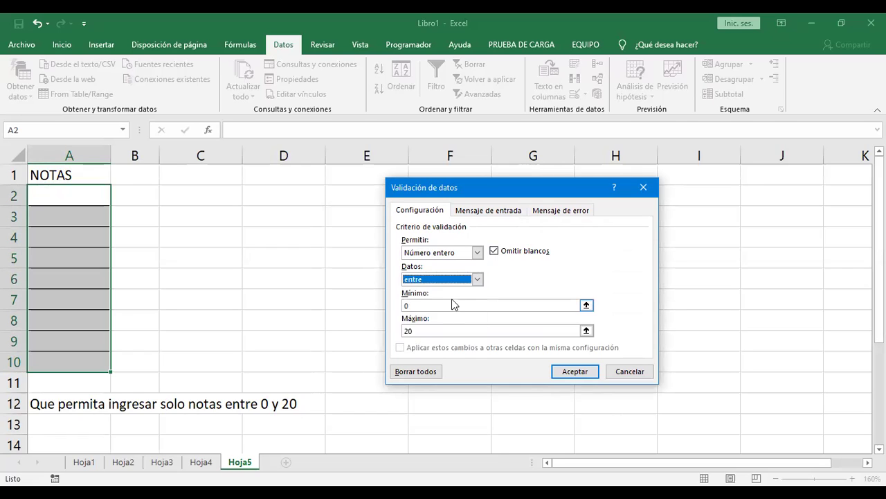
left_click(443, 306)
left_click(446, 331)
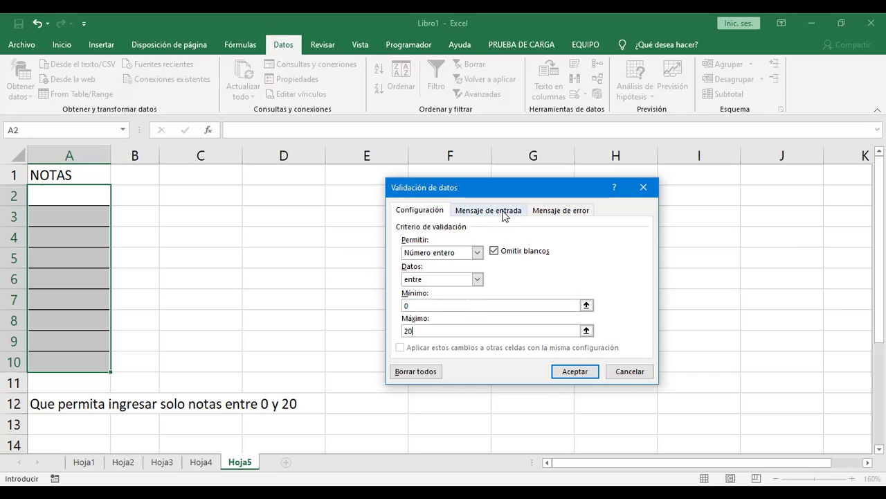
Add the input message title INSTITUCION EDUCATIVA with text 'Ingrese solo notas entre 0 y 20'
left_click(503, 211)
left_click(470, 270)
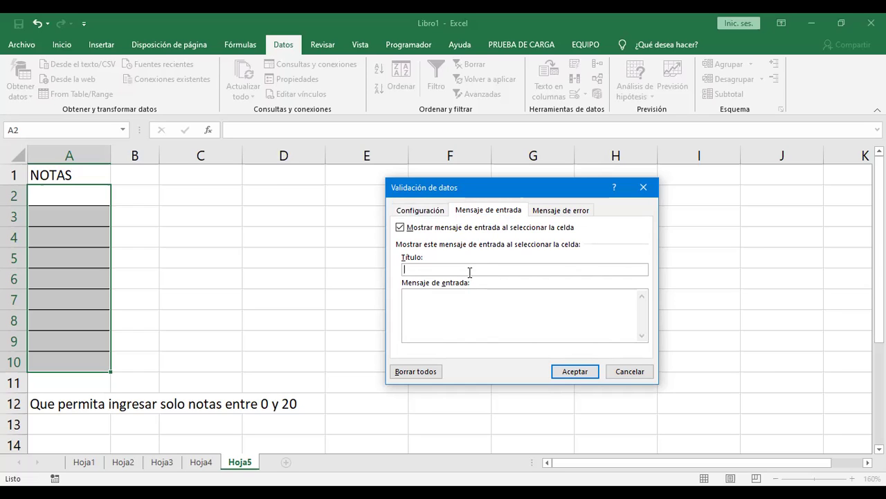
type("INSTITUCION EDUCATIVA")
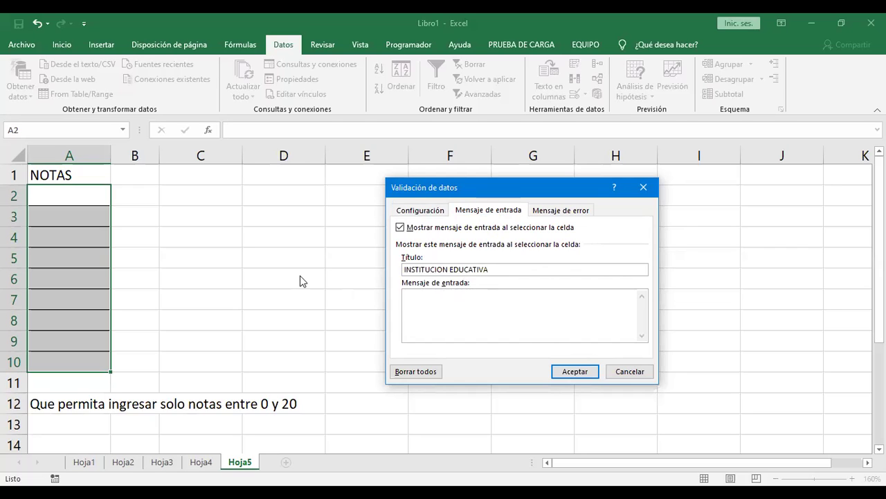
left_click(513, 325)
type("Ingrese solo notas entre 0 y ")
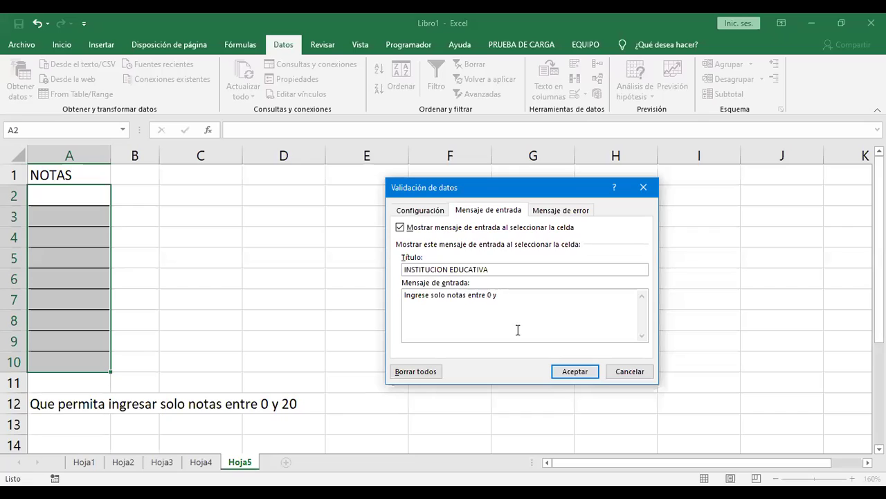
type("20")
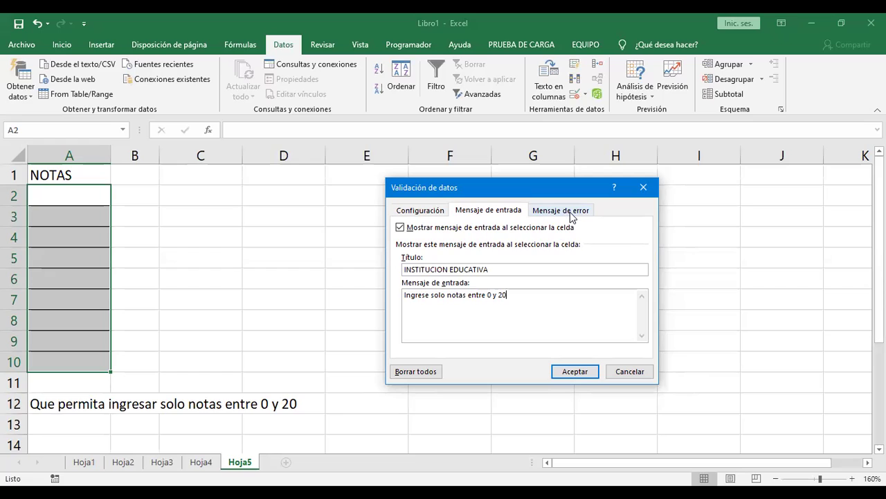
Set the error alert style to Alto after trying Información and Advertencia
left_click(571, 217)
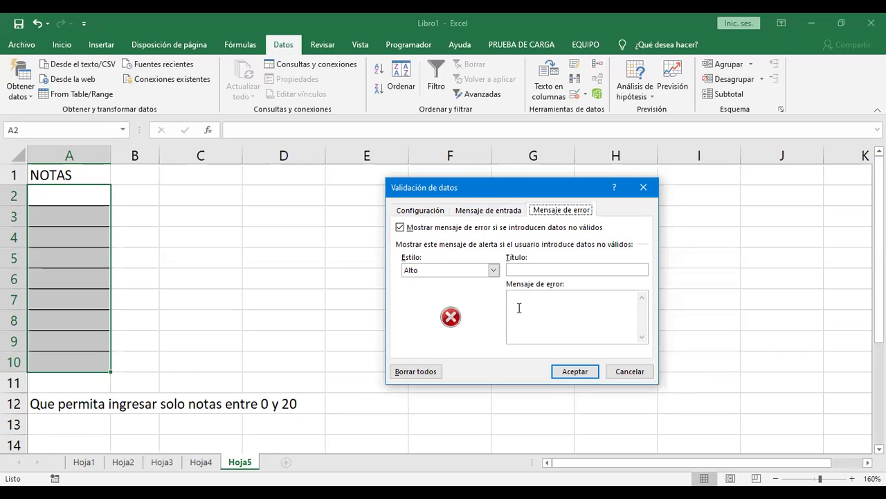
left_click(494, 270)
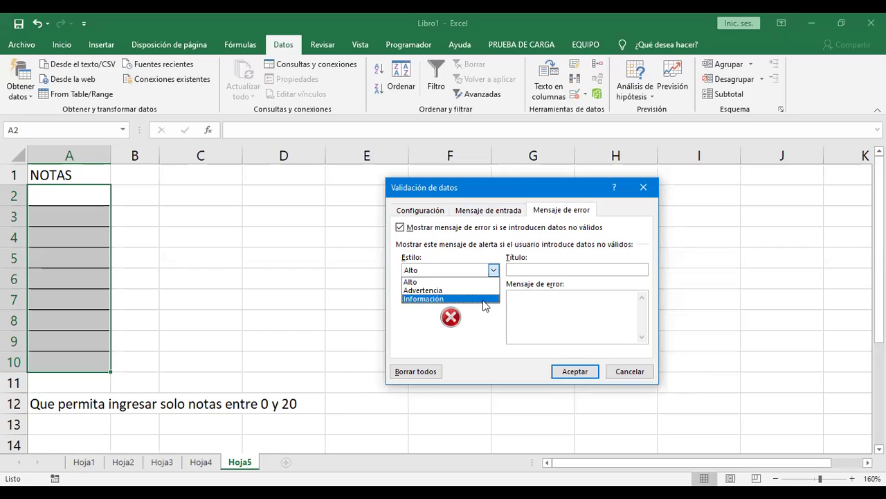
left_click(485, 306)
left_click(494, 270)
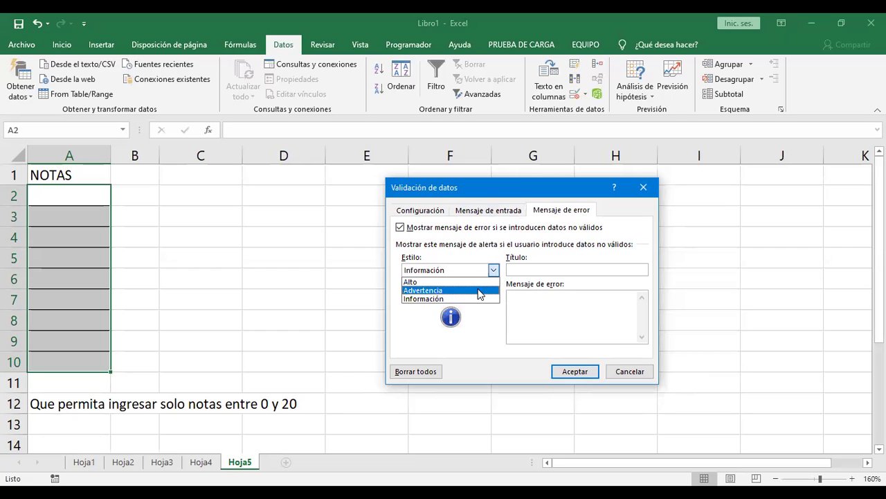
left_click(496, 274)
left_click(496, 275)
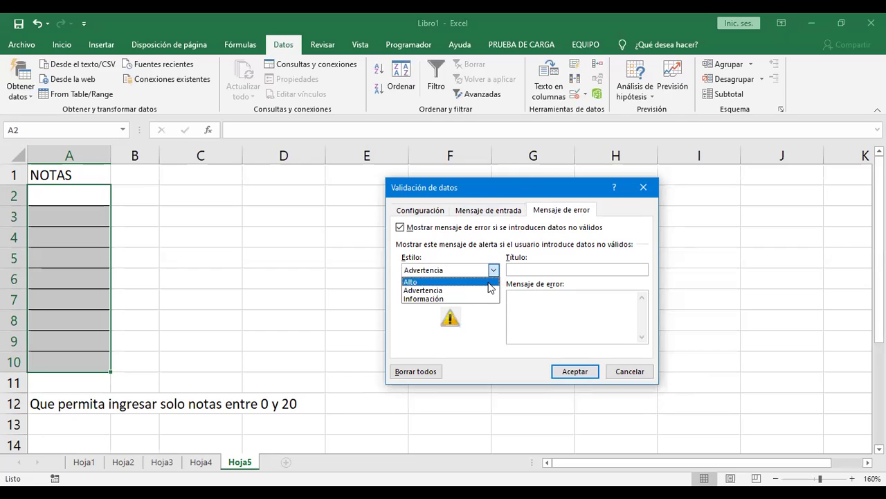
left_click(489, 281)
Title the error alert INTITUCION EDUCATIVA with message 'Por favor ingrese solo notas enntre 0 y 20'
left_click(539, 270)
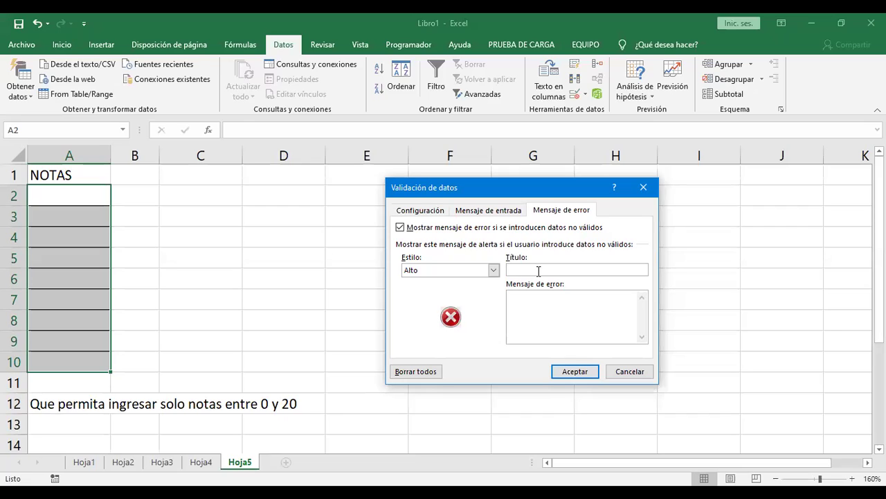
type("INTITUCION EDUCATIVA")
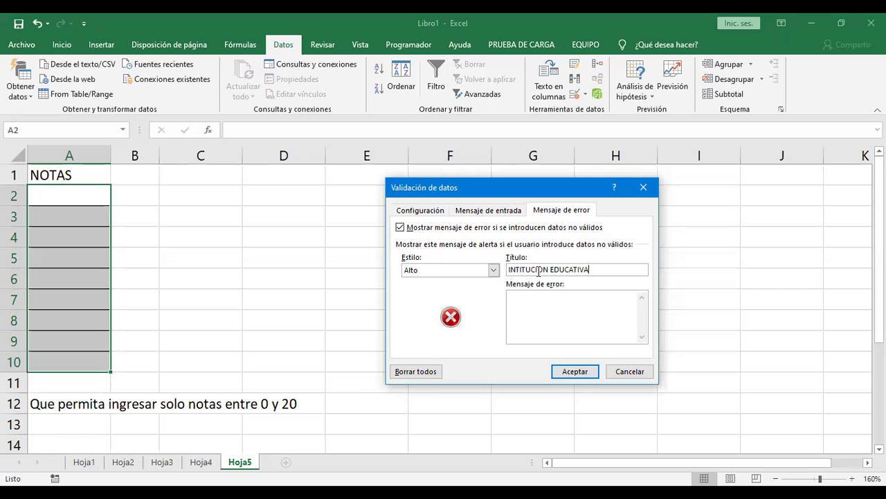
left_click(535, 319)
type("Por favor ingrese solo notas enntre 0 y 20")
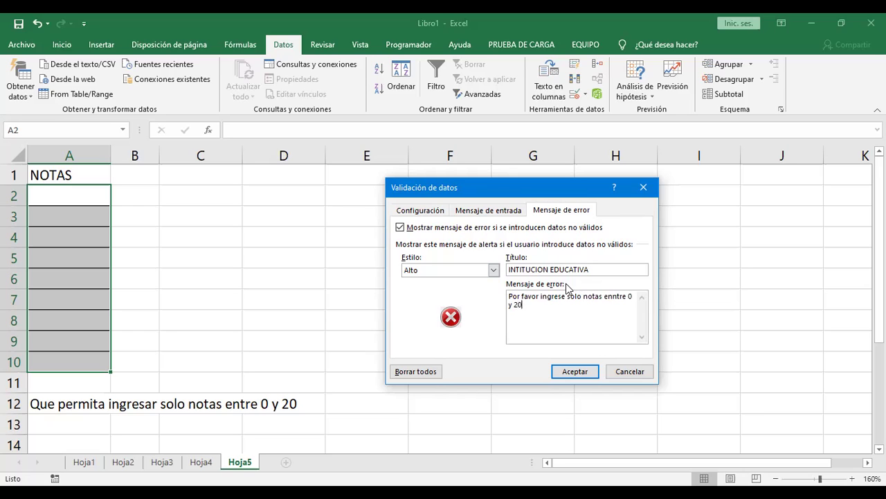
left_click(429, 215)
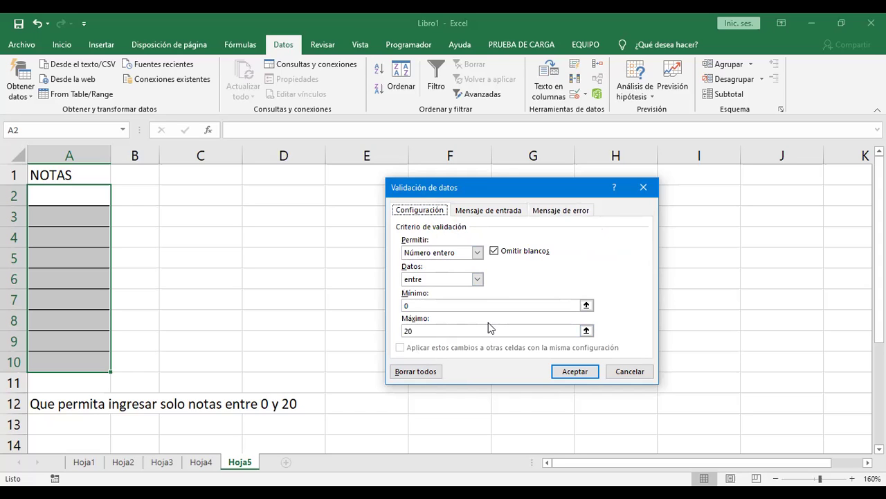
Review the input message and error alert settings, then confirm the validation with Aceptar
left_click(486, 210)
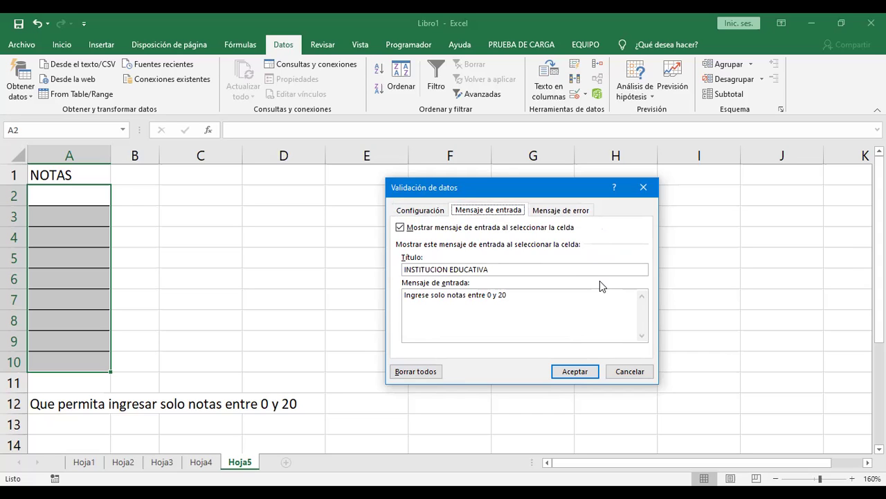
left_click(564, 210)
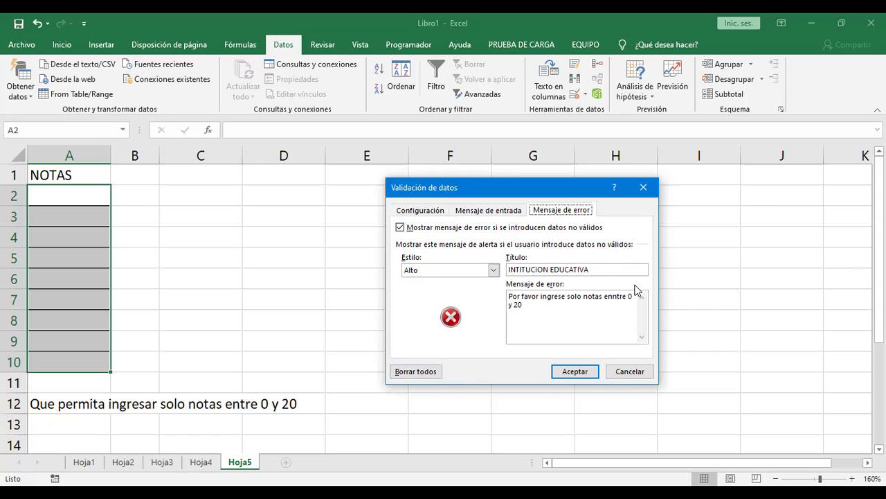
left_click(579, 373)
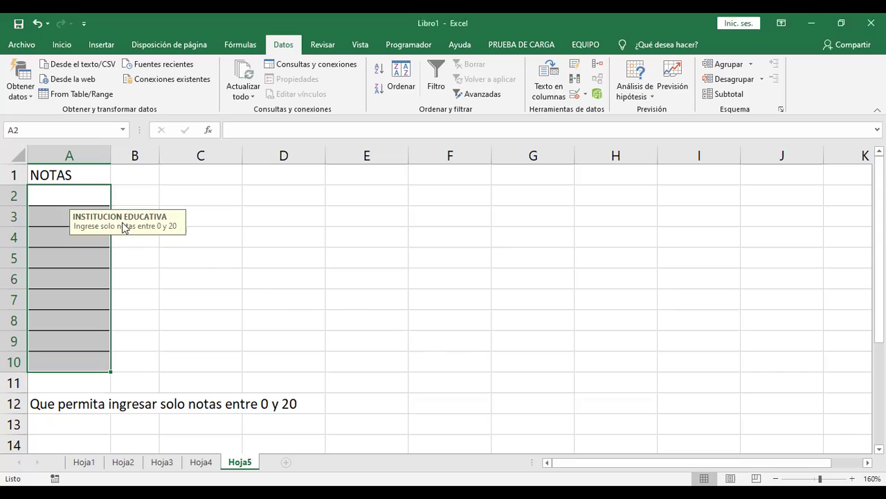
Check the input message on cells A2–A6 and drag the message box to the right
left_click(86, 196)
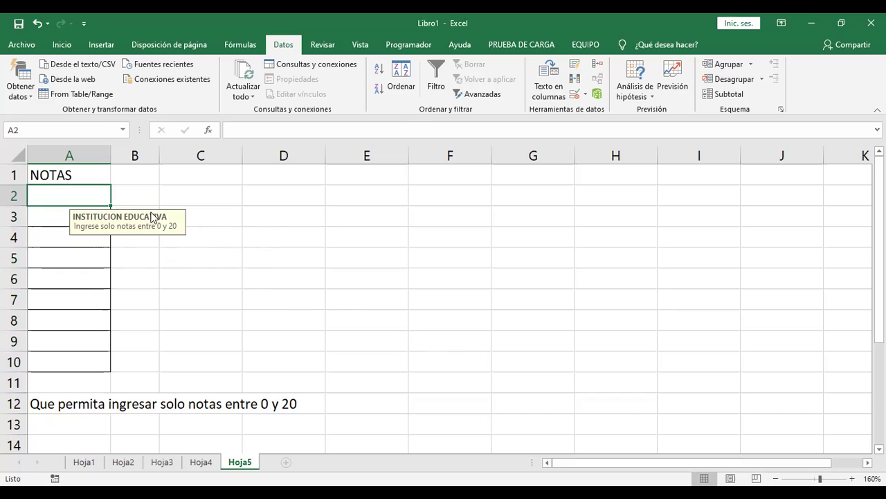
left_click(64, 221)
left_click(59, 237)
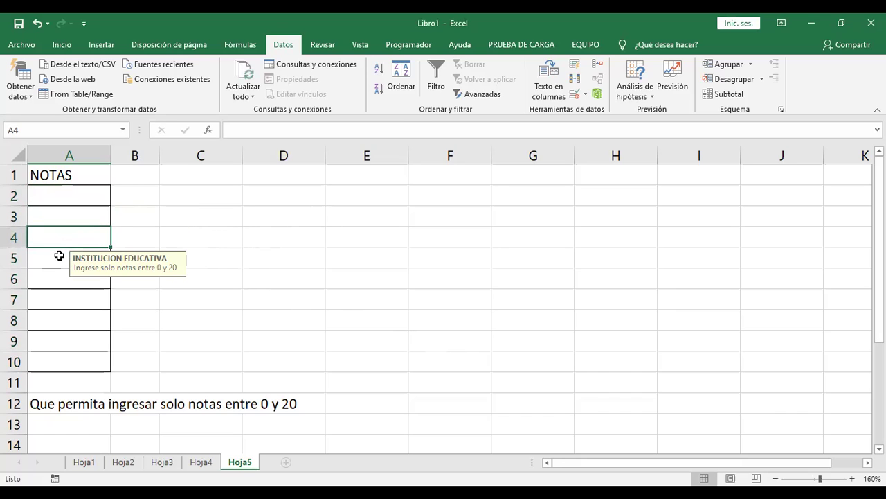
left_click(50, 258)
left_click(46, 280)
left_click(78, 199)
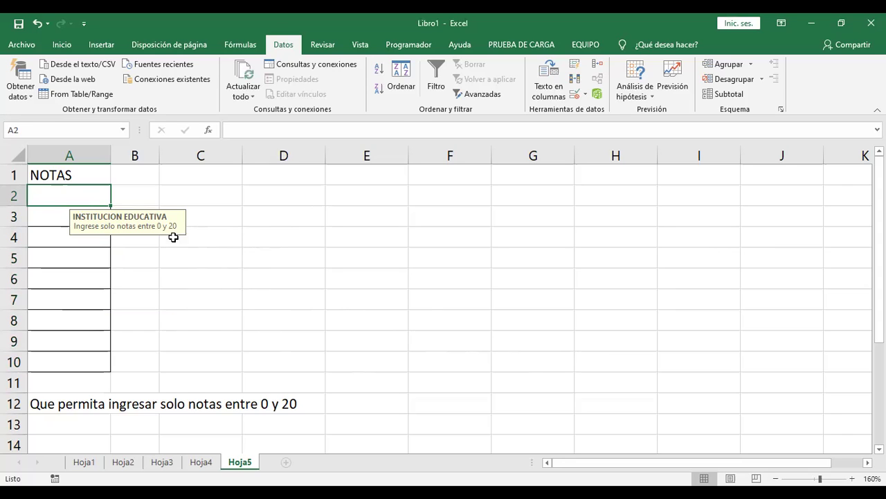
mouse_move(166, 222)
left_mouse_down()
mouse_move(232, 214)
mouse_move(176, 217)
left_mouse_up()
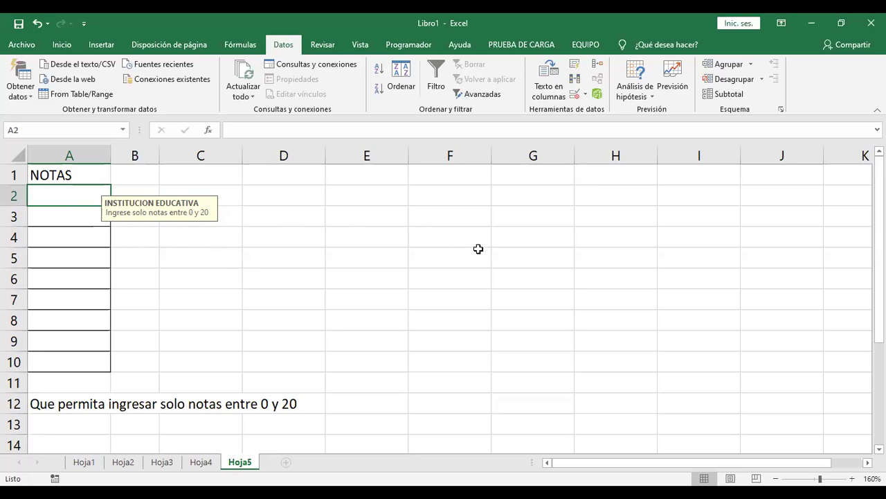
Step through cells A2–A7 again to confirm the message no longer covers them, ending on A2
left_click(98, 215)
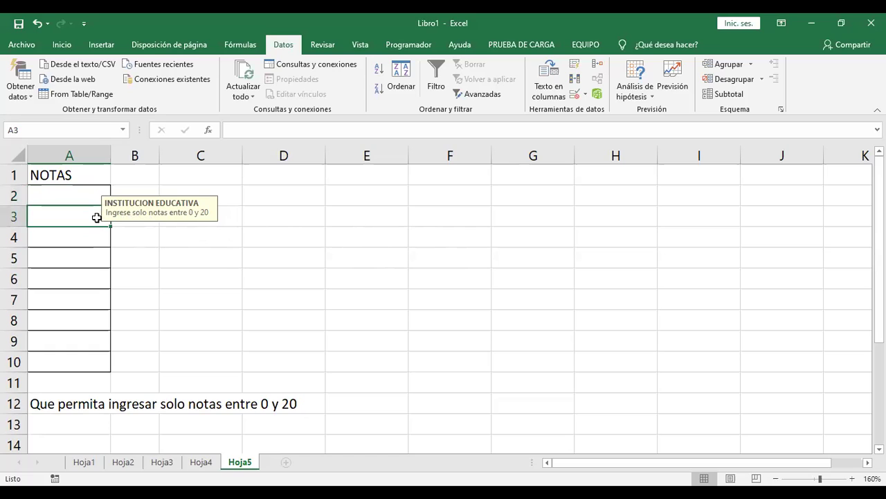
left_click(85, 237)
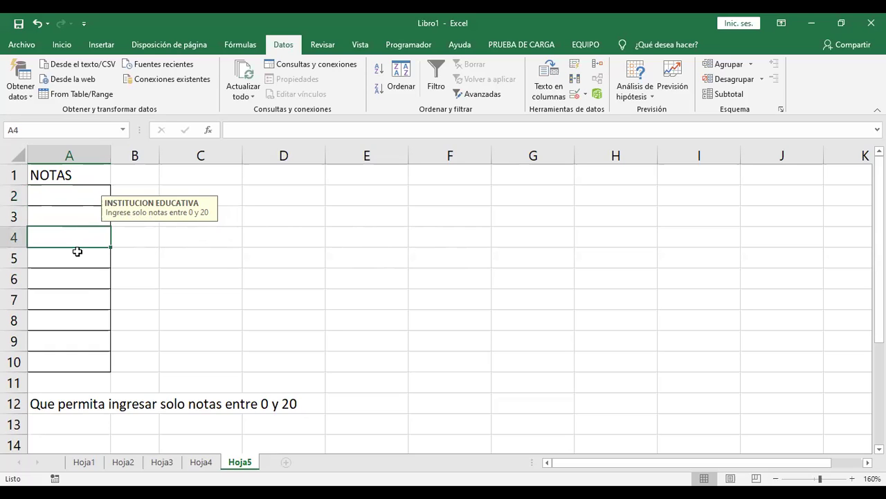
left_click(80, 258)
left_click(89, 278)
left_click(87, 300)
left_click(83, 201)
left_click(80, 216)
left_click(73, 237)
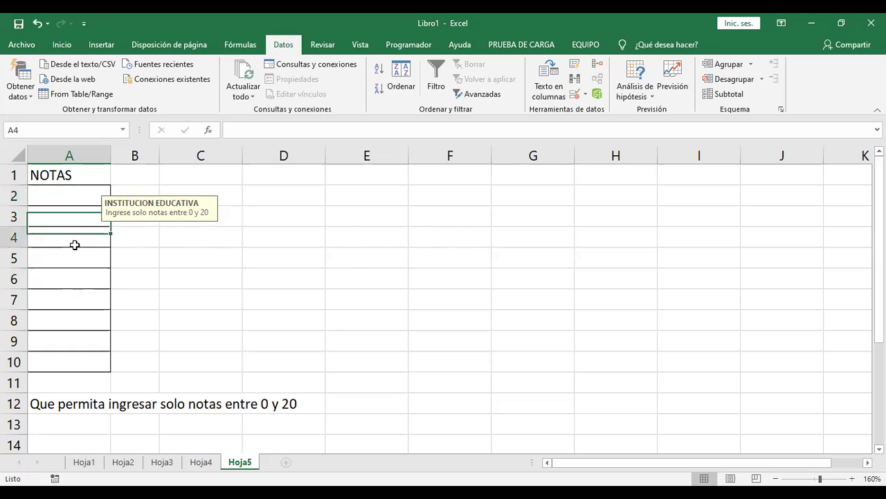
left_click(75, 258)
left_click(75, 279)
left_click(75, 299)
left_click(73, 201)
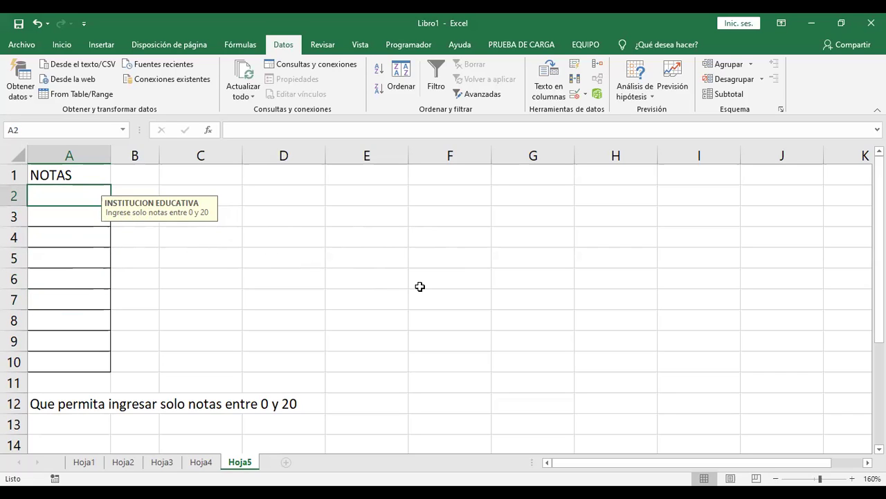
Enter grades 15 and 20, then test 21 and cancel the rejected entry
type("15")
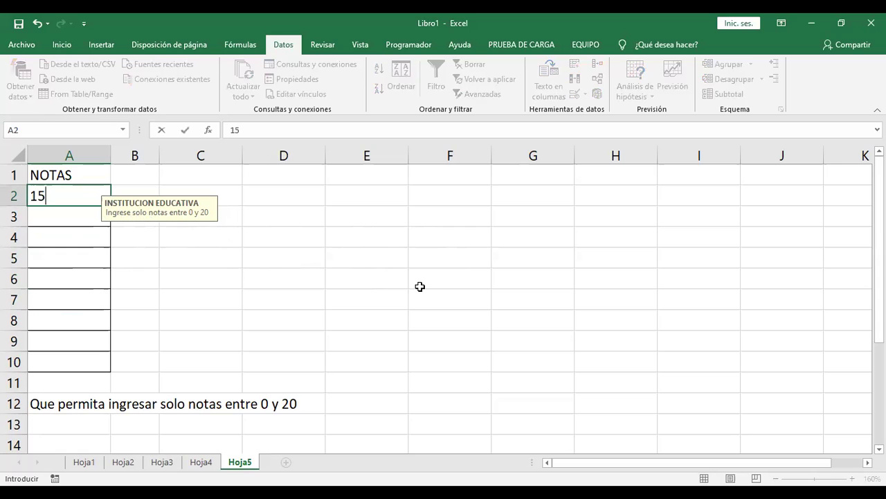
key("Return")
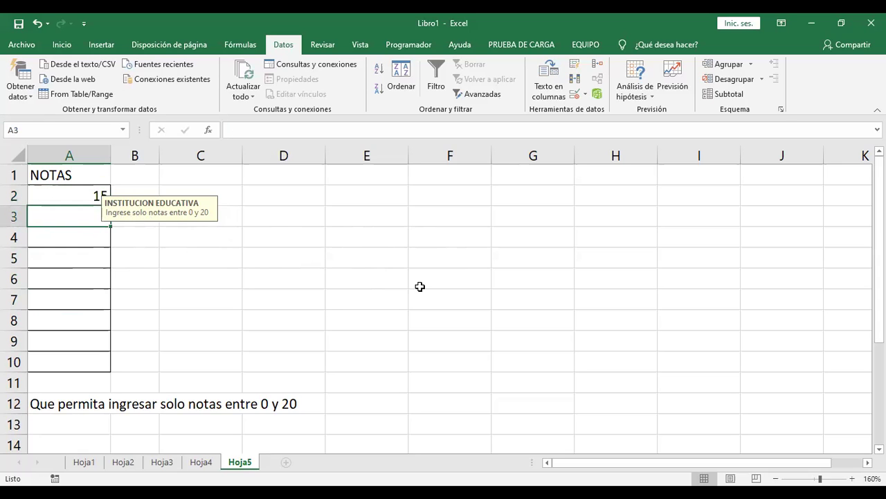
type("20")
key("Return")
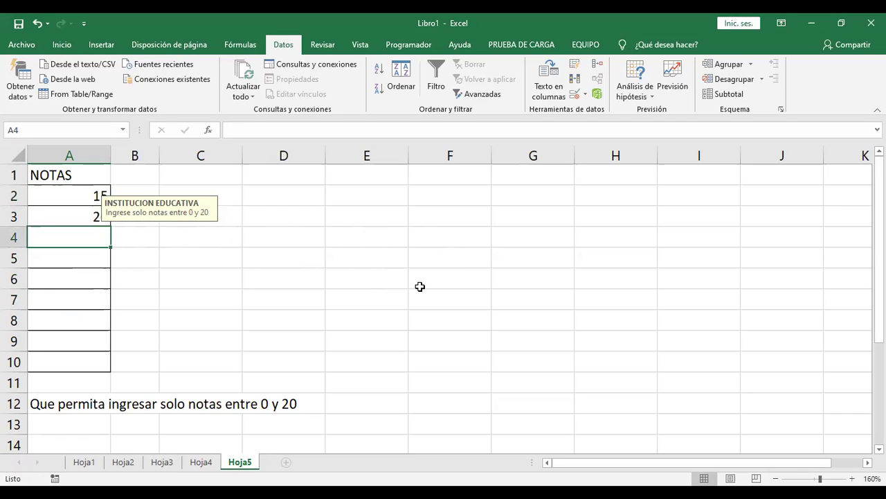
type("21")
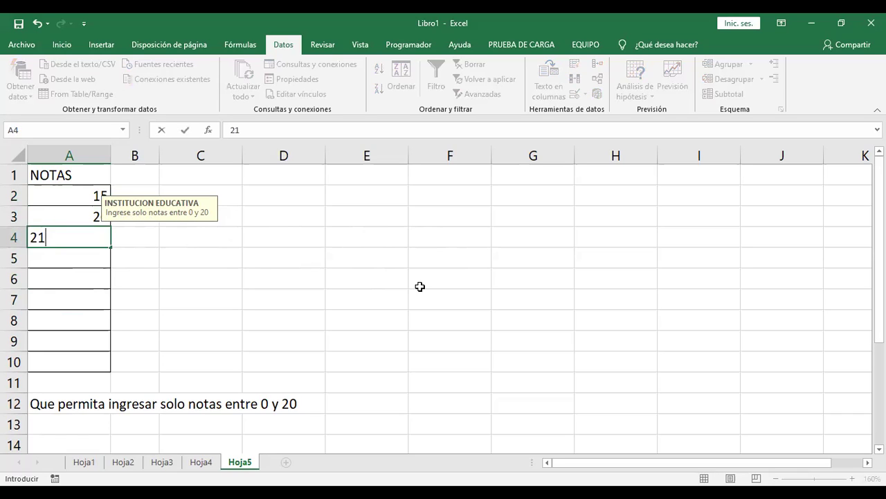
key("Return")
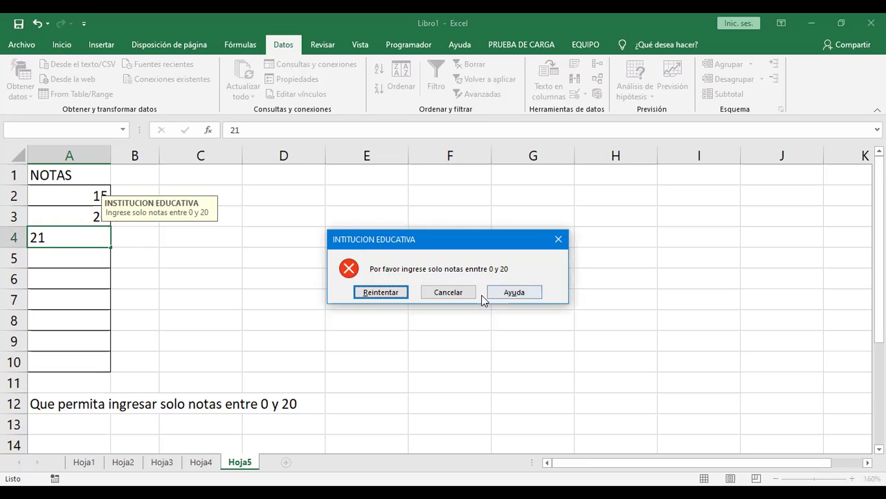
left_click(448, 296)
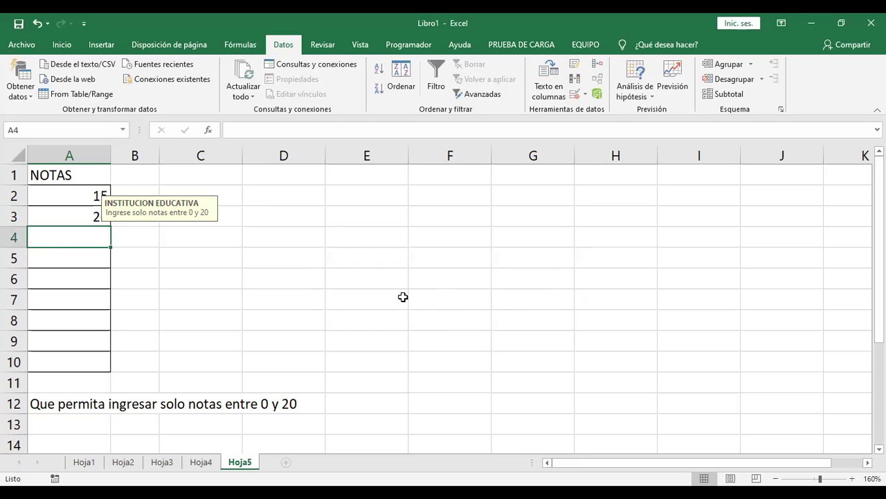
Enter grades 10, 12, 18 and 17 in A4:A7
type("10")
key("Return")
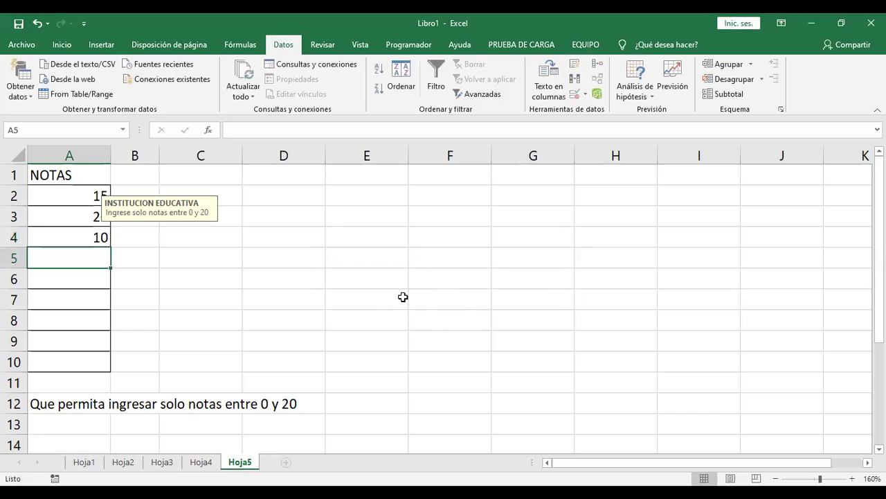
type("12")
key("Return")
type("18")
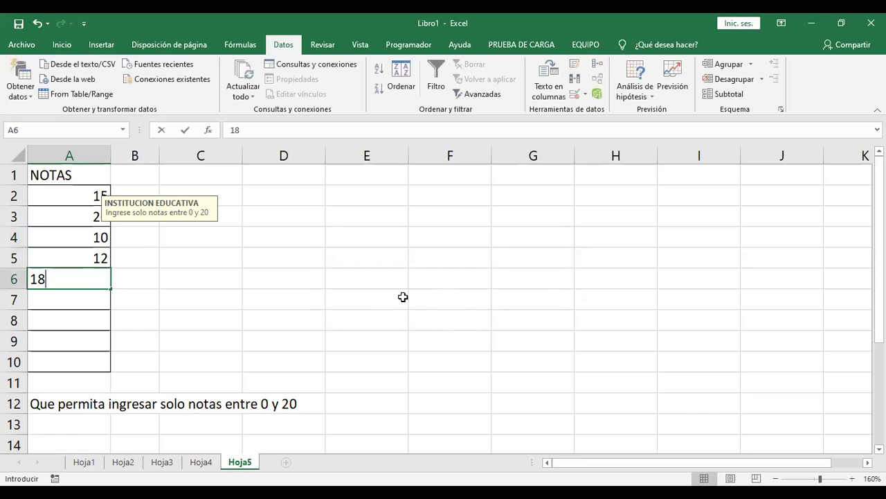
key("Return")
type("17")
key("Return")
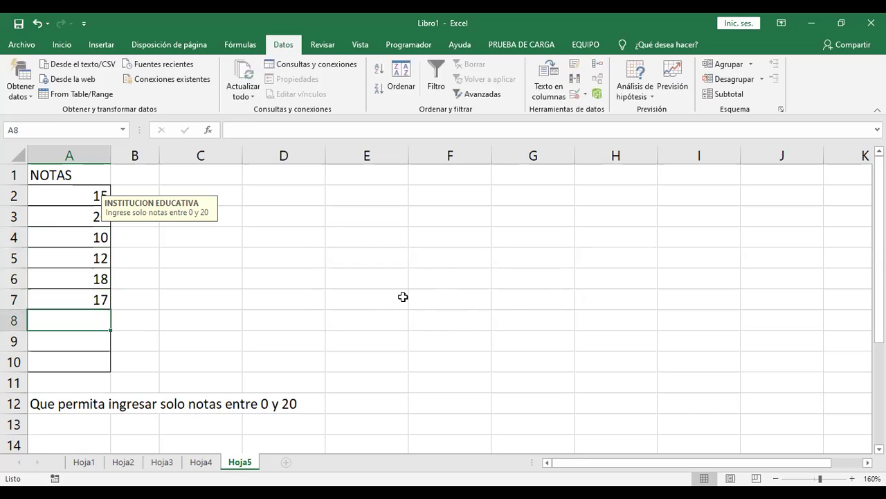
Test -15, cancel the rejected entry, and add a new blank sheet Hoja6
type("-15")
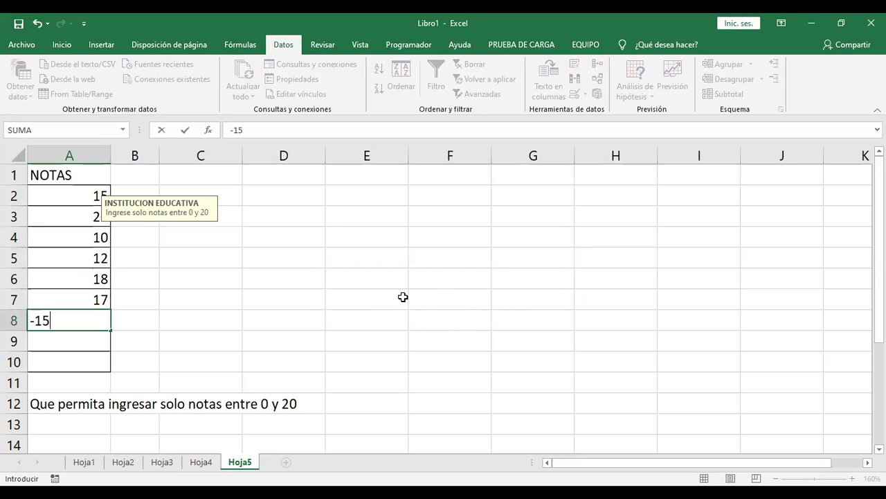
key("Return")
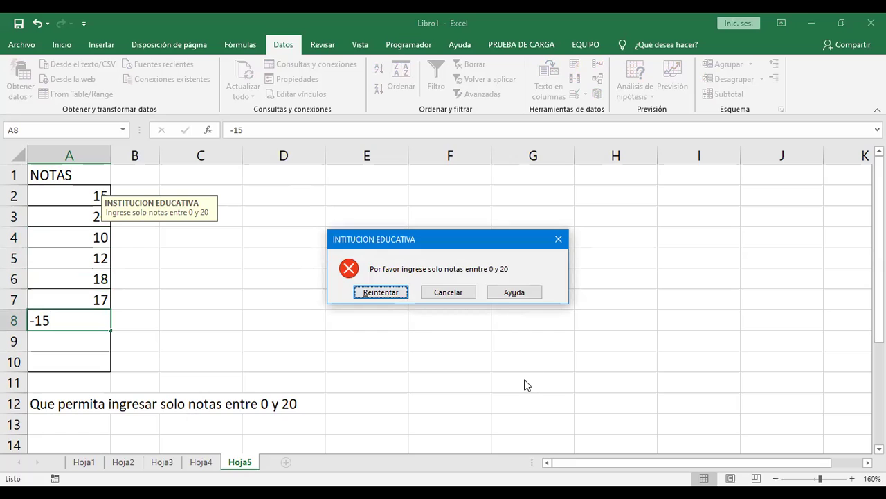
left_click(437, 293)
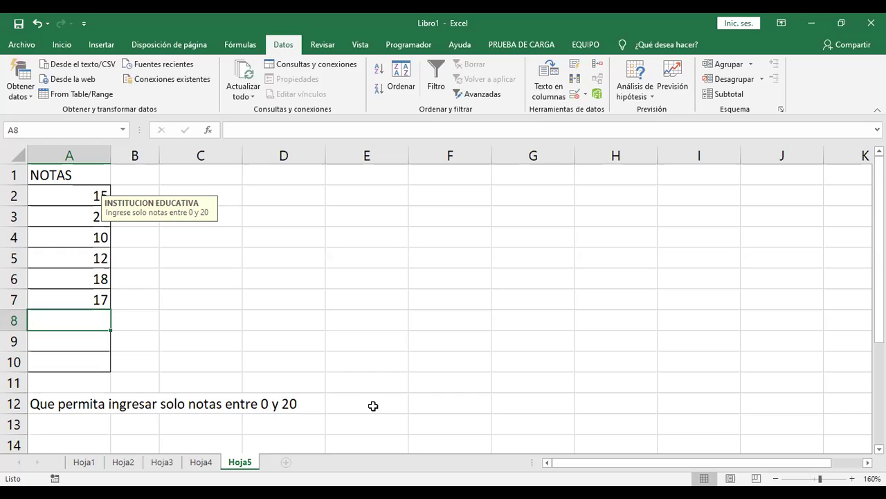
left_click(201, 258)
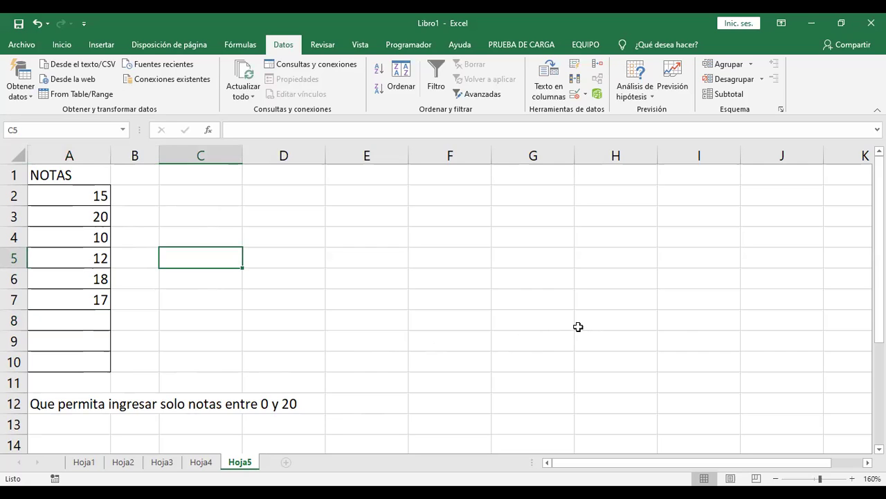
left_click(286, 462)
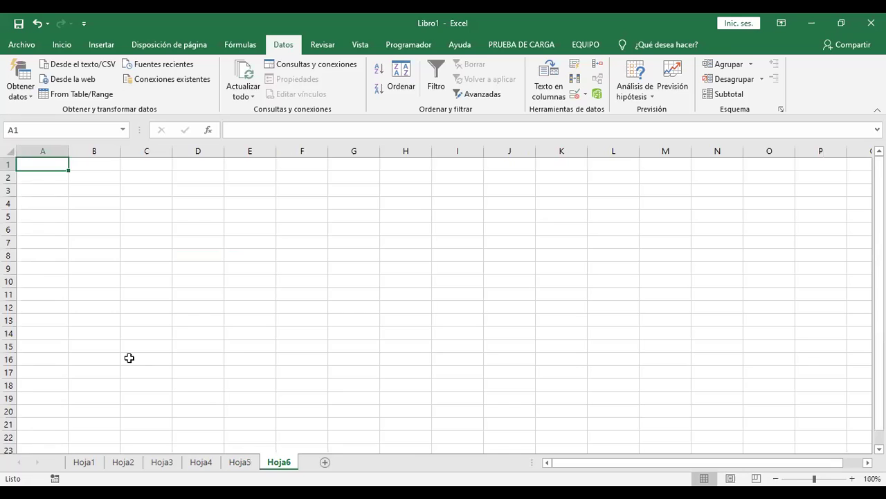
Type the heading EDADES in cell A1 of Hoja6
scroll(128, 357, "up", 1)
scroll(129, 357, "up", 2)
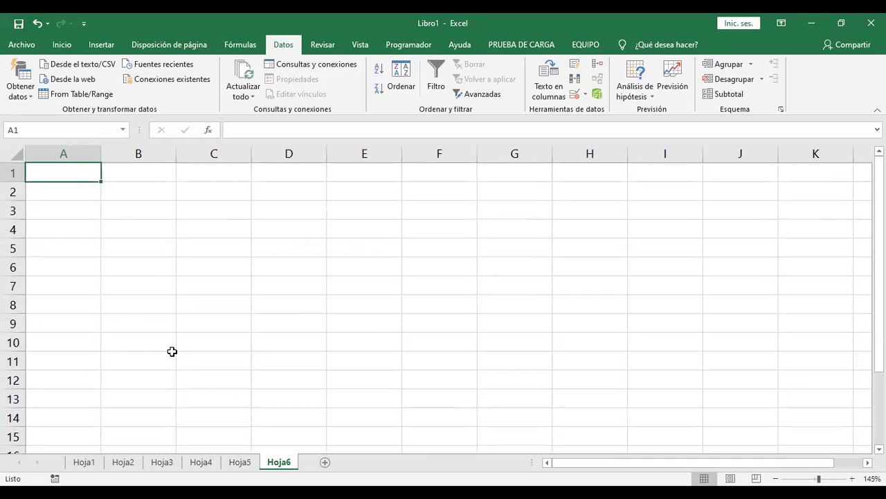
type("EDADES")
key("Return")
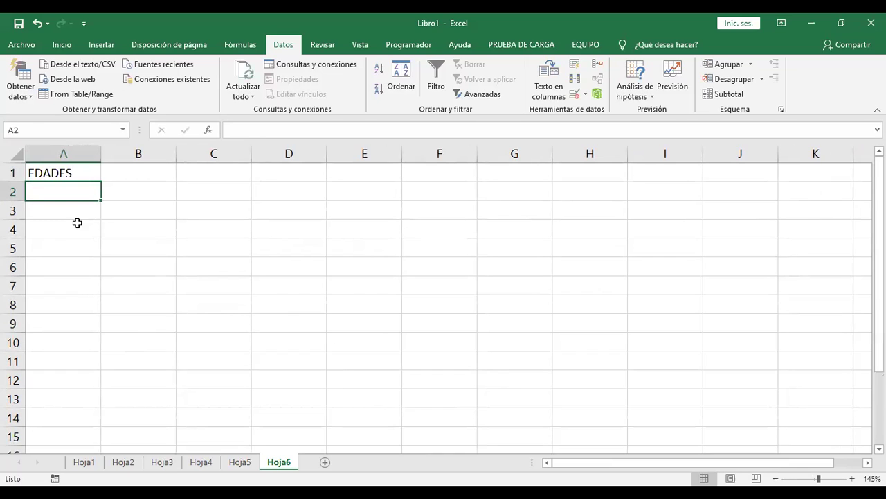
Apply Todos los bordes to A2:A10 and narrow column B
mouse_move(72, 191)
left_mouse_down()
mouse_move(81, 367)
mouse_move(81, 341)
left_mouse_up()
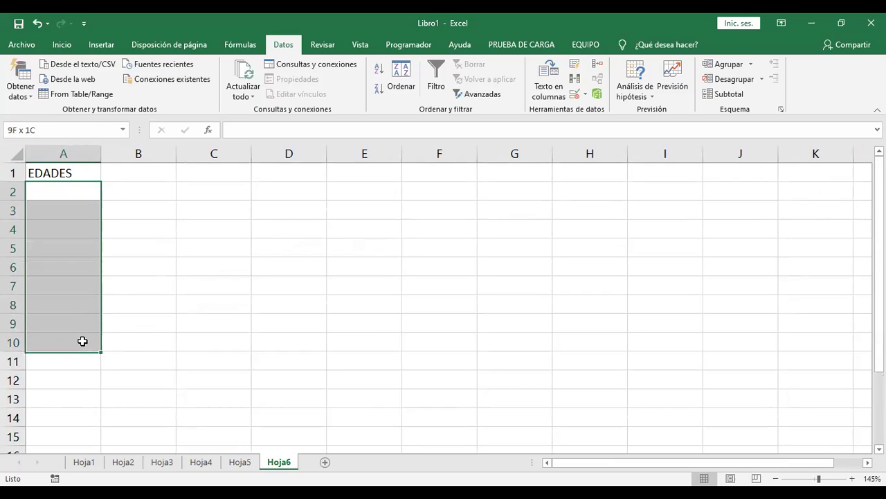
left_click(61, 44)
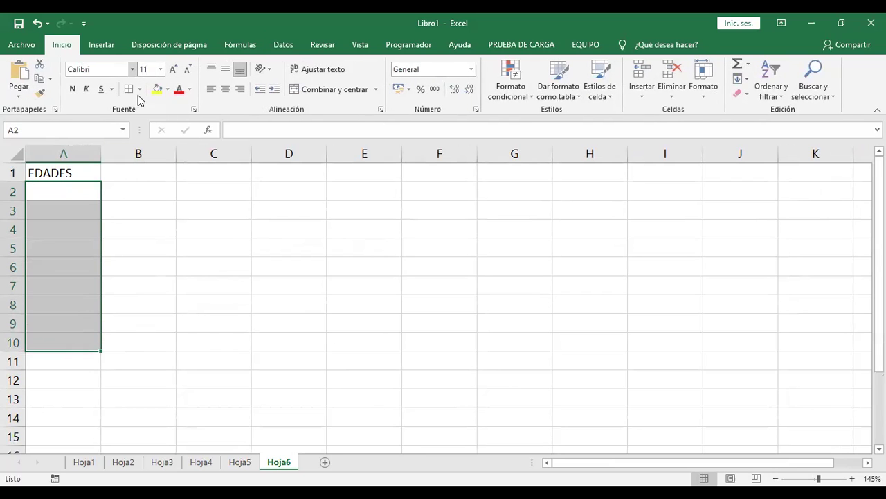
left_click(129, 88)
left_click(409, 234)
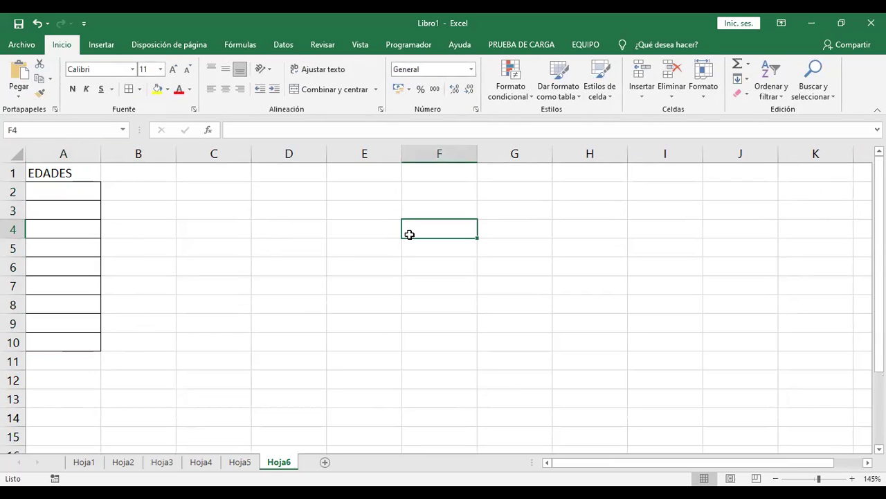
mouse_move(81, 192)
left_mouse_down()
mouse_move(73, 351)
mouse_move(75, 338)
left_mouse_up()
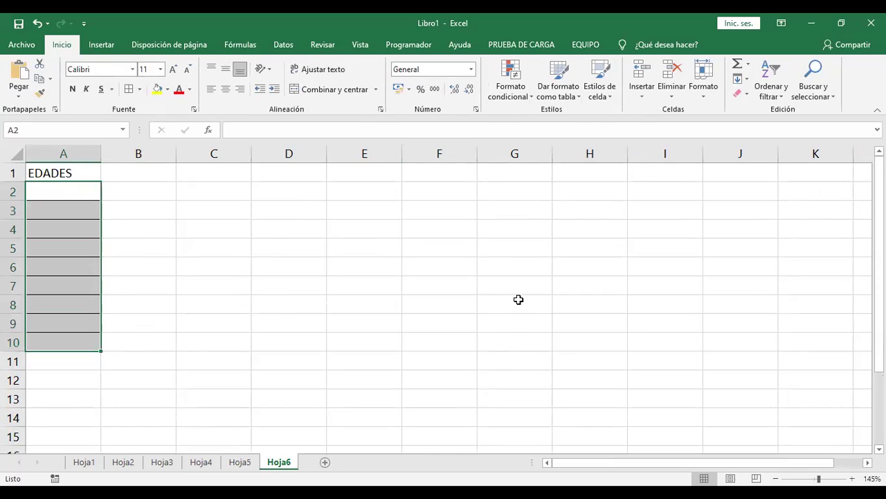
left_click_drag(176, 154, 130, 174)
left_click(169, 360)
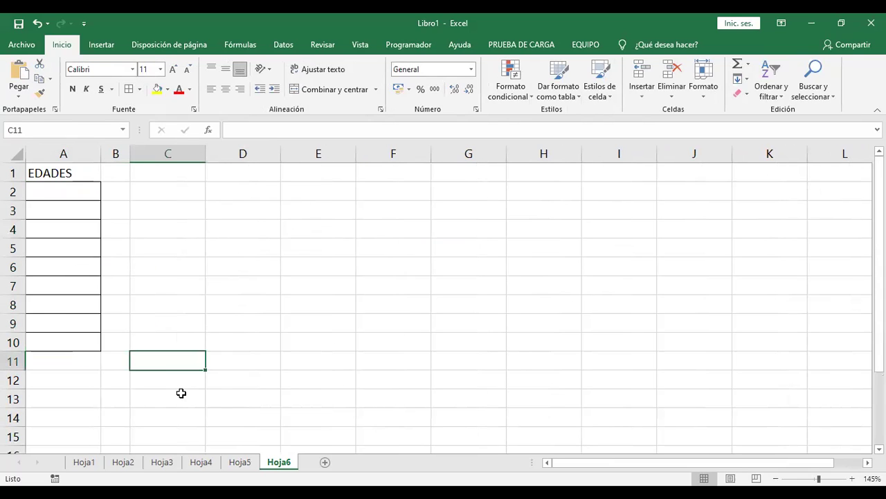
Enter 'Solo edades mayores a 10' in C11 and reselect the EDADES cells A2:A10
type("so")
key("BackSpace")
key("BackSpace")
type("Solo edades")
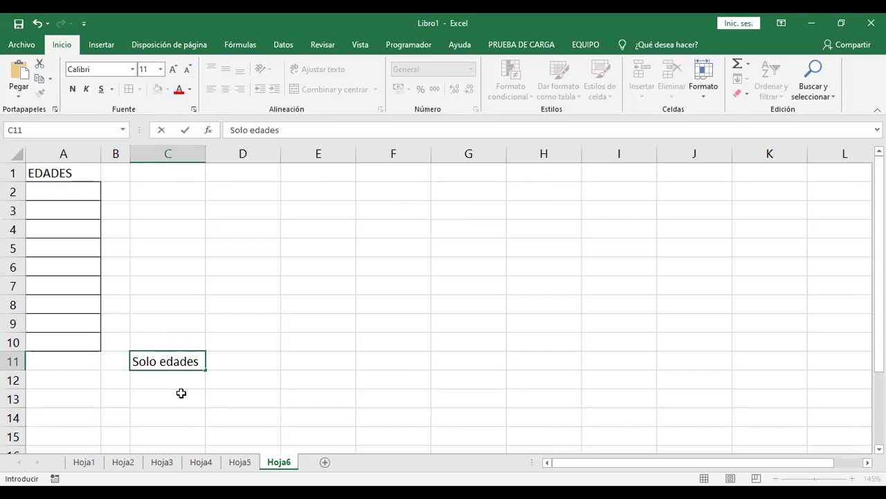
type(" mayores a 10")
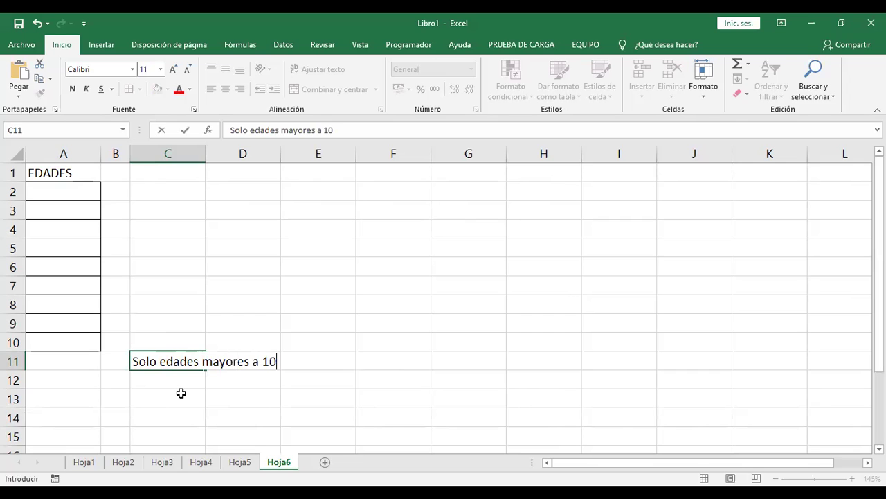
key("Return")
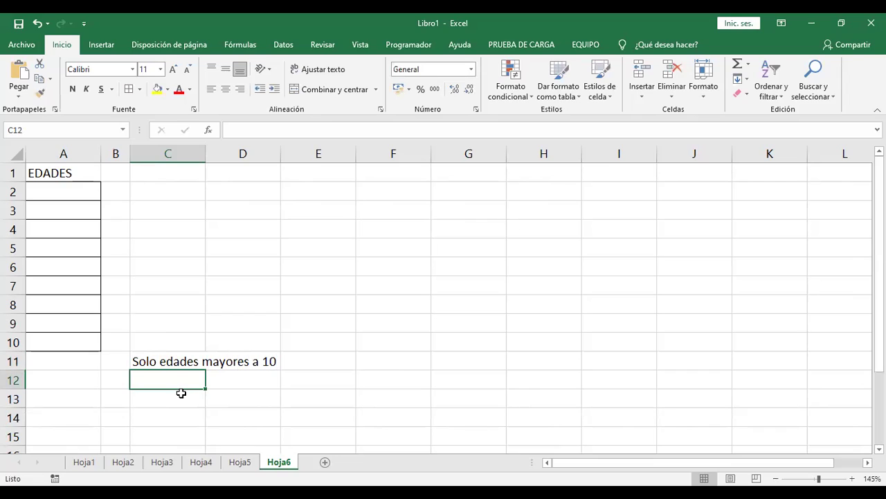
left_click(436, 309)
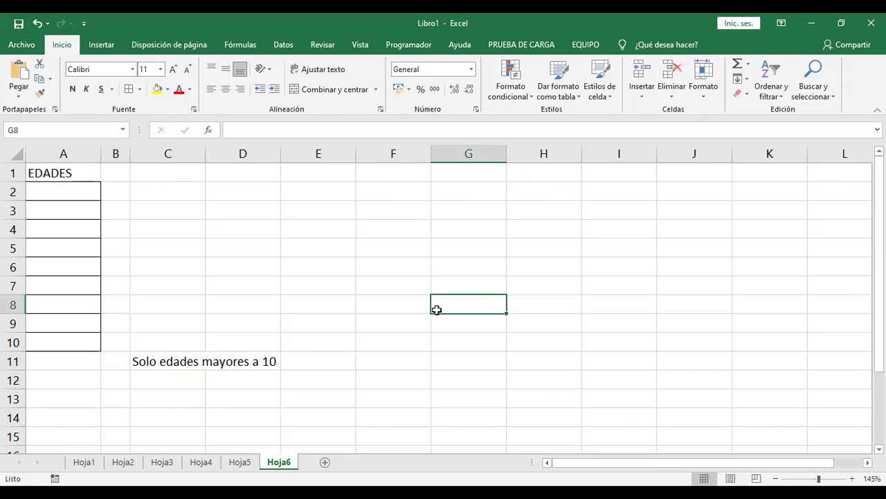
left_click_drag(81, 198, 74, 338)
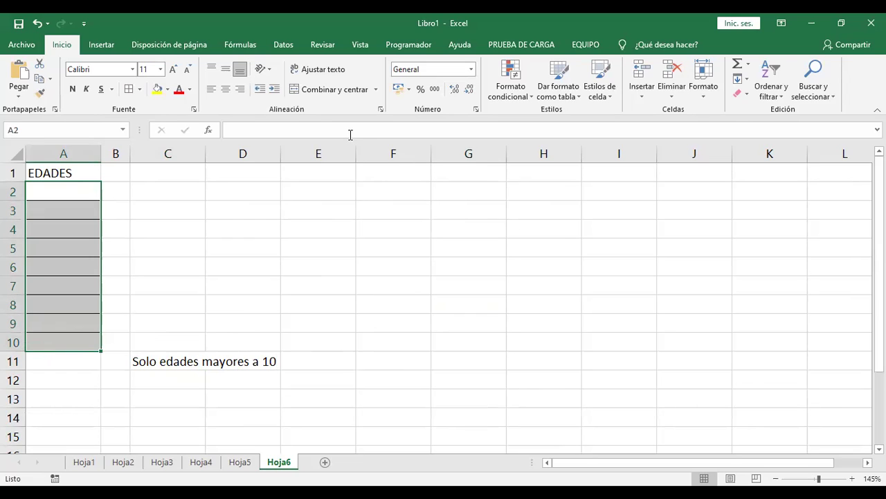
Open Datos > Validación de datos for A2:A10 and set Permitir to Número entero
left_click(284, 46)
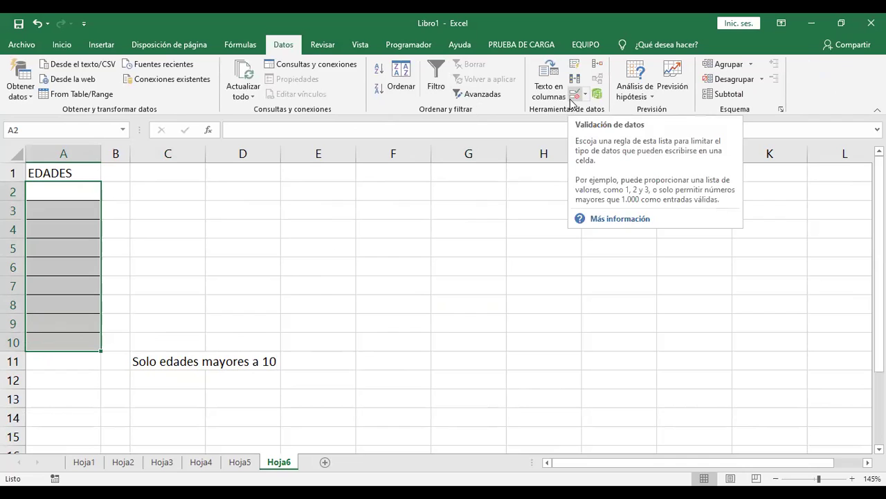
left_click(571, 102)
left_click(434, 210)
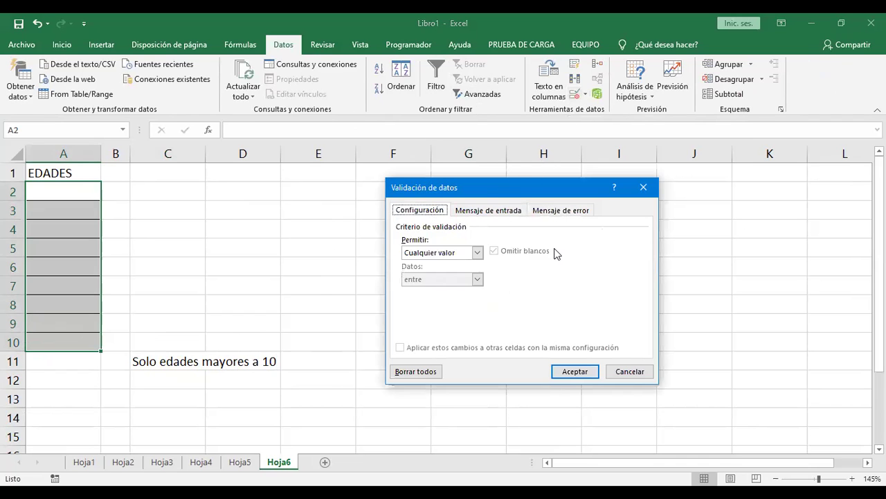
left_click(477, 253)
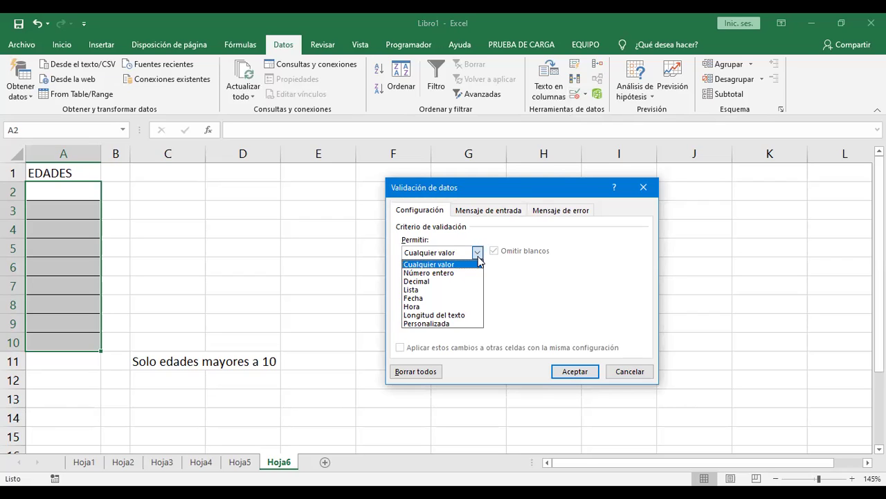
left_click(466, 272)
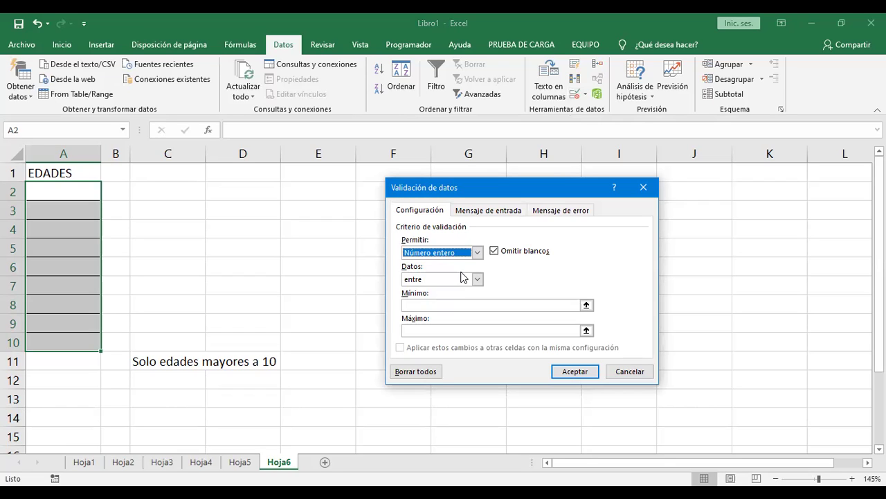
left_click(477, 253)
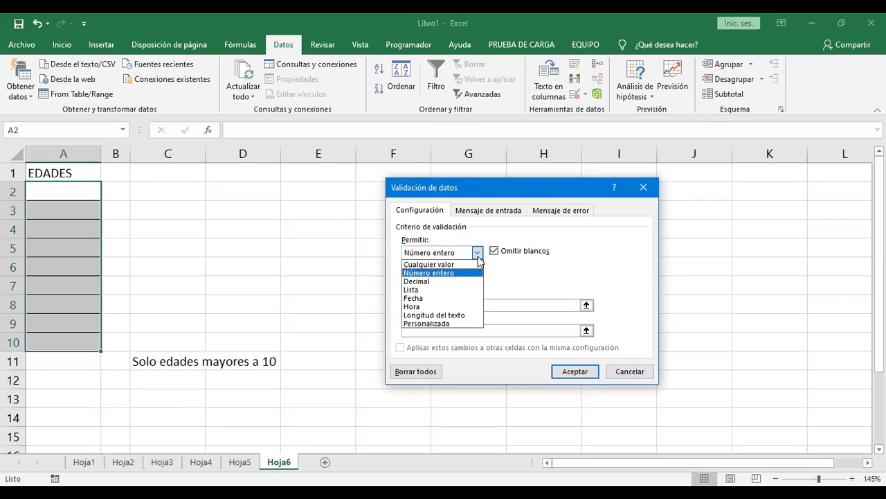
left_click(454, 272)
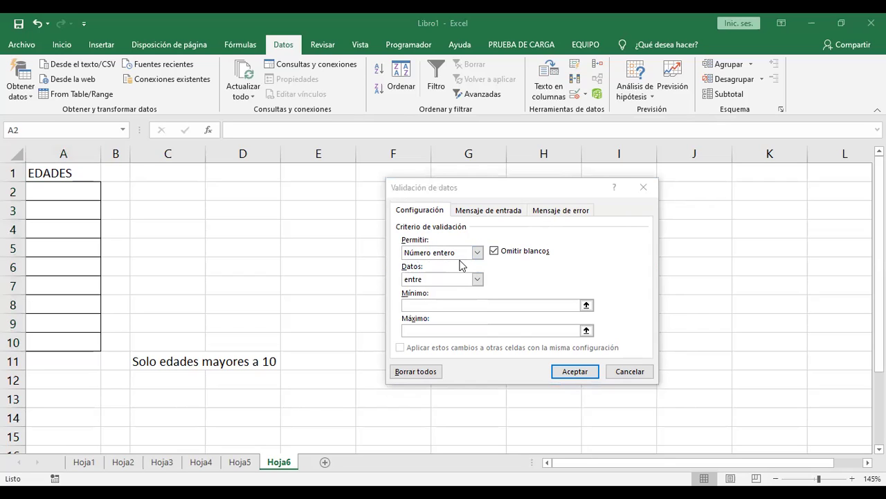
Set the EDADES rule condition to 'mayor que' with minimum 10
left_click(478, 280)
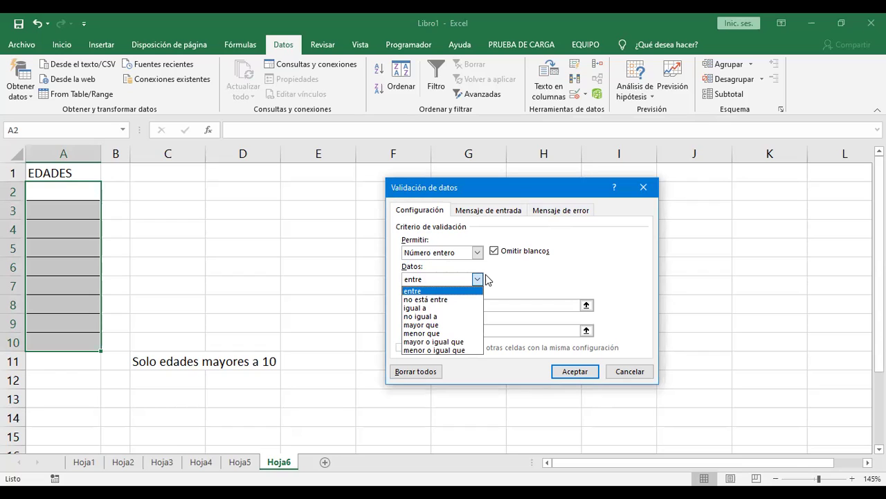
left_click(462, 335)
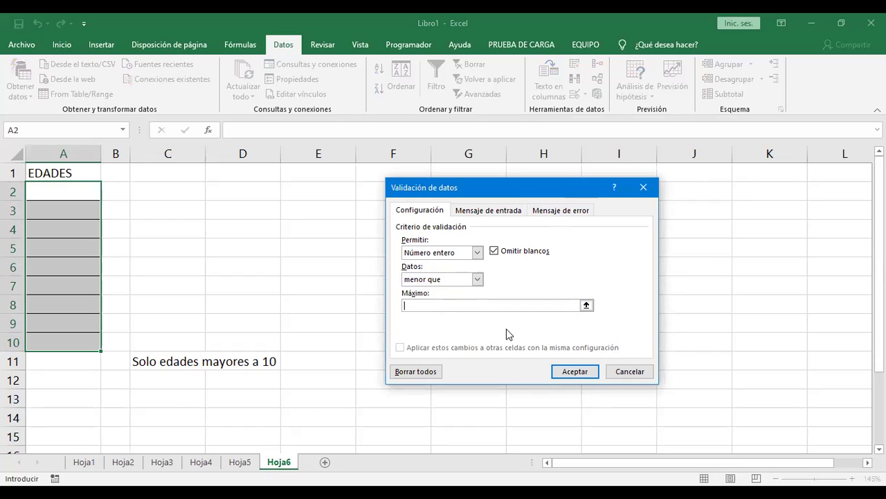
left_click(477, 278)
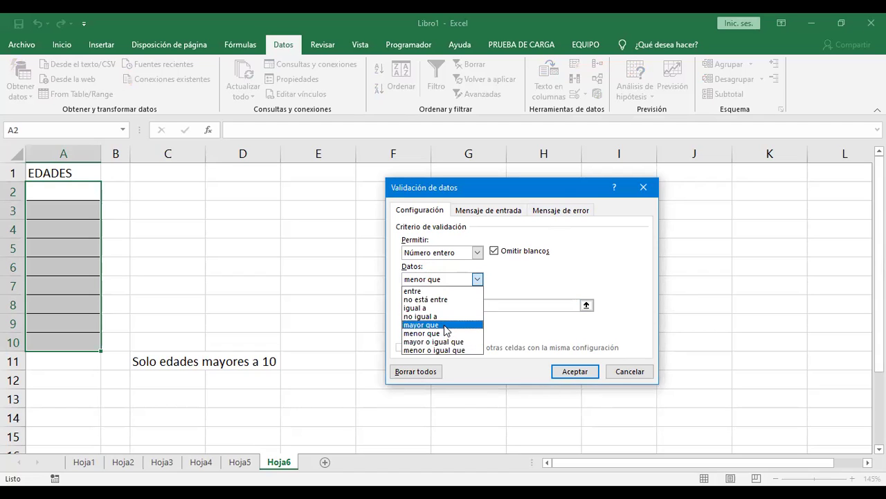
left_click(445, 325)
type("10")
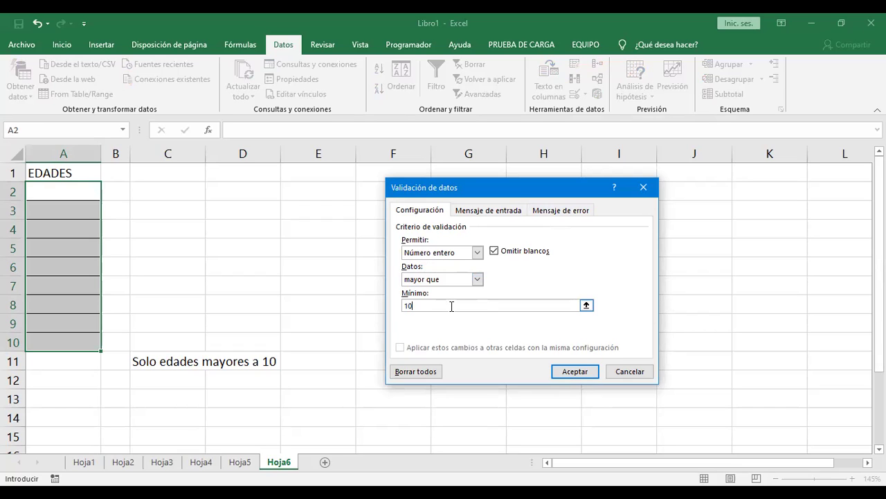
left_click(503, 212)
left_click(561, 211)
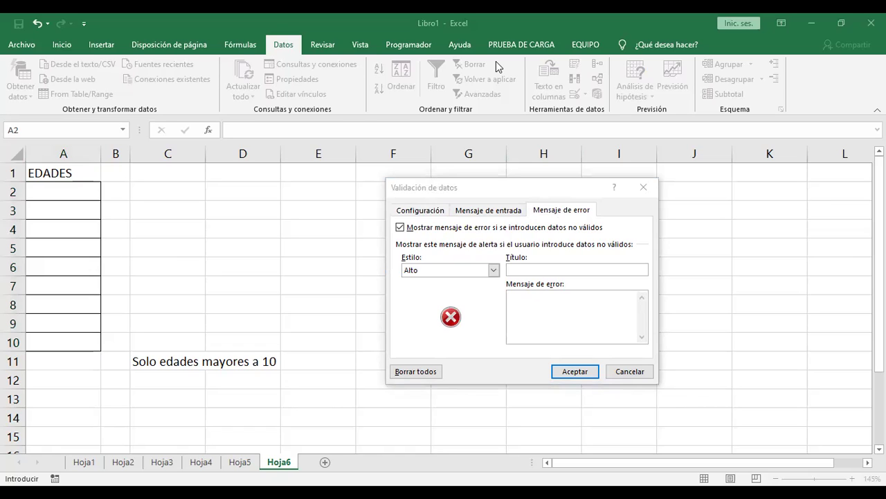
Make the error alert an Advertencia titled 'Registro de alumnos' saying 'Ingrese solo edades mayores a 10'
left_click(562, 215)
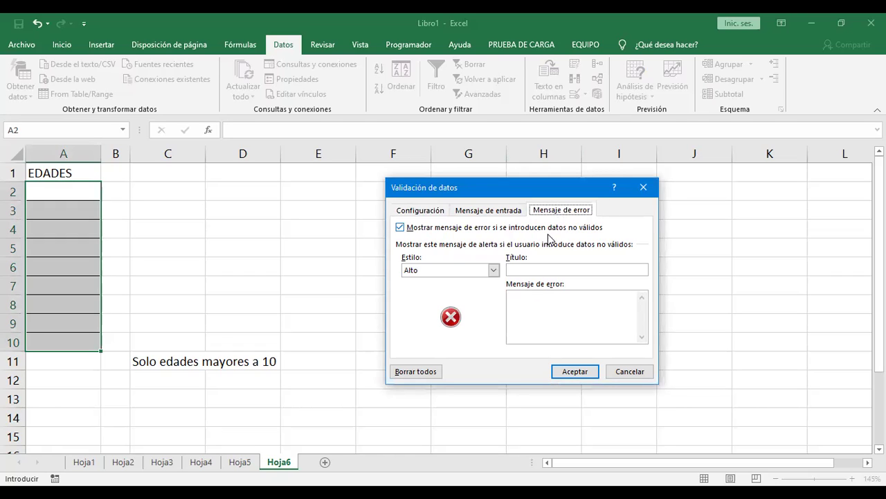
left_click(492, 270)
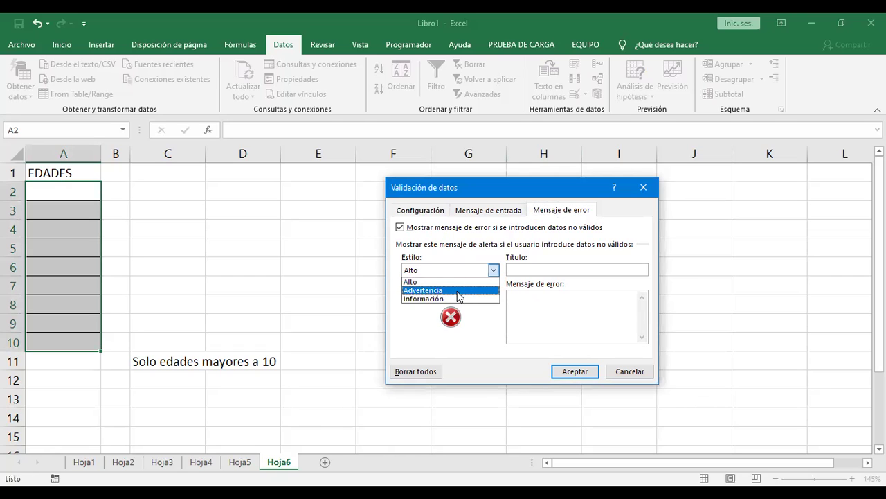
left_click(458, 296)
left_click(573, 270)
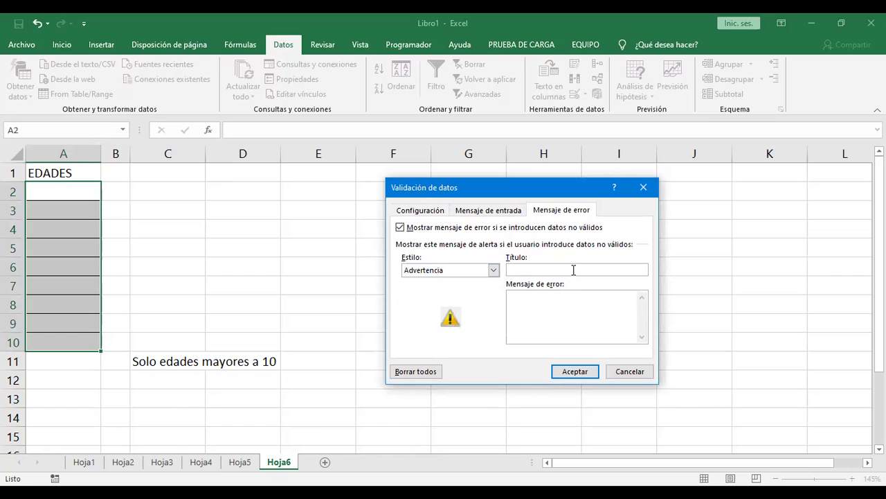
type("Registro de alumnos")
left_click(583, 319)
type("Ingrese solo edades mayores a 10")
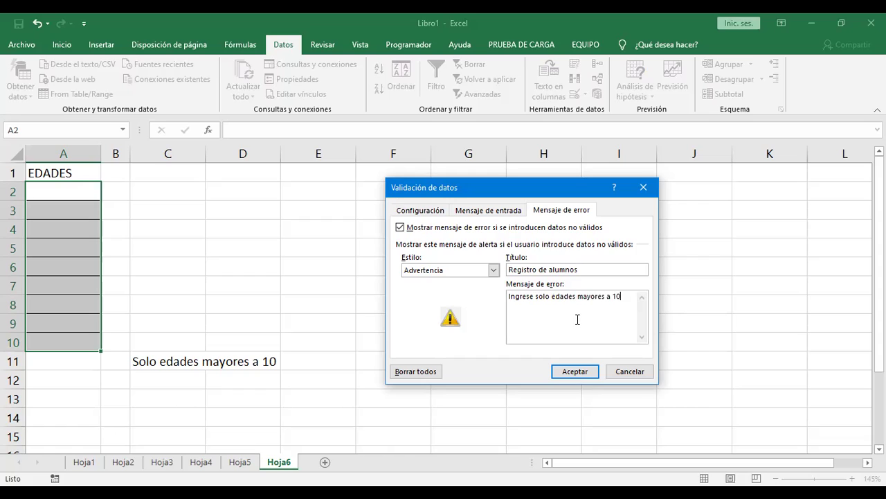
Review the validation tabs, then apply the rule to A2:A10
left_click(431, 211)
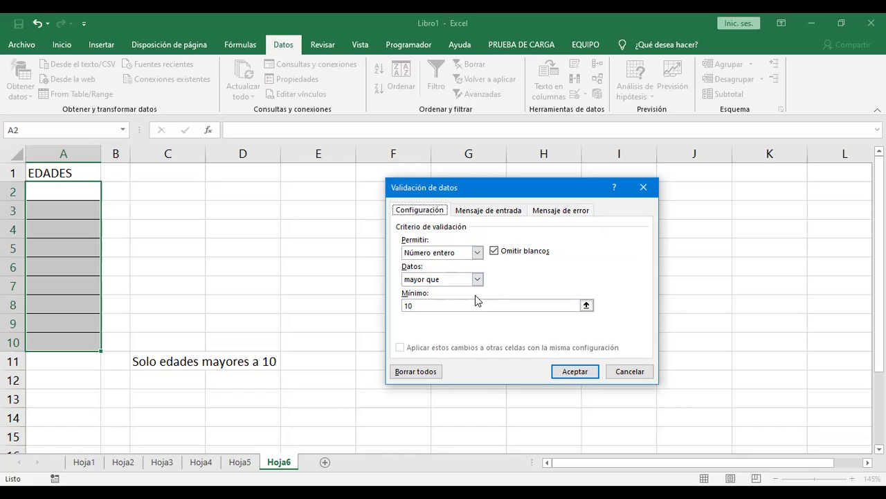
left_click(511, 217)
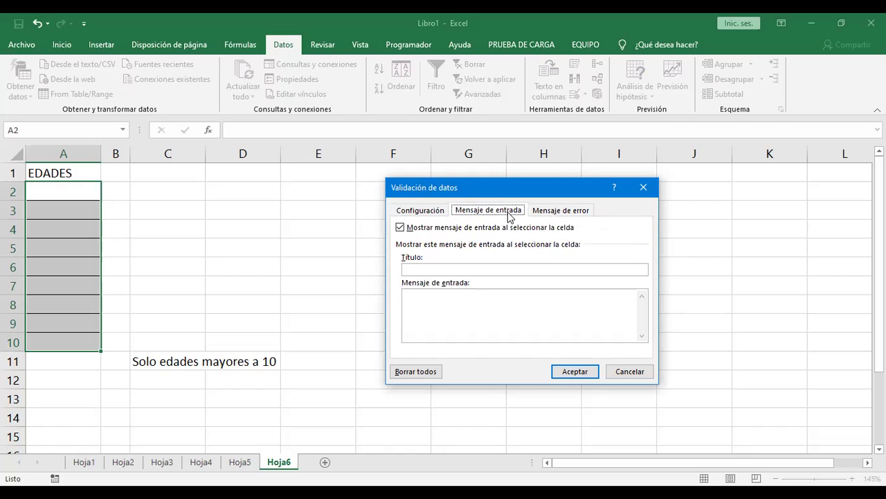
left_click(558, 212)
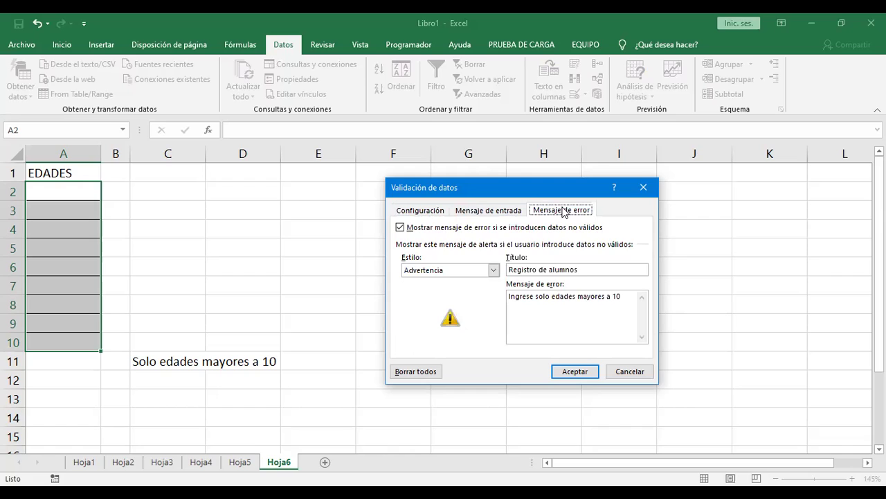
left_click(432, 211)
left_click(573, 374)
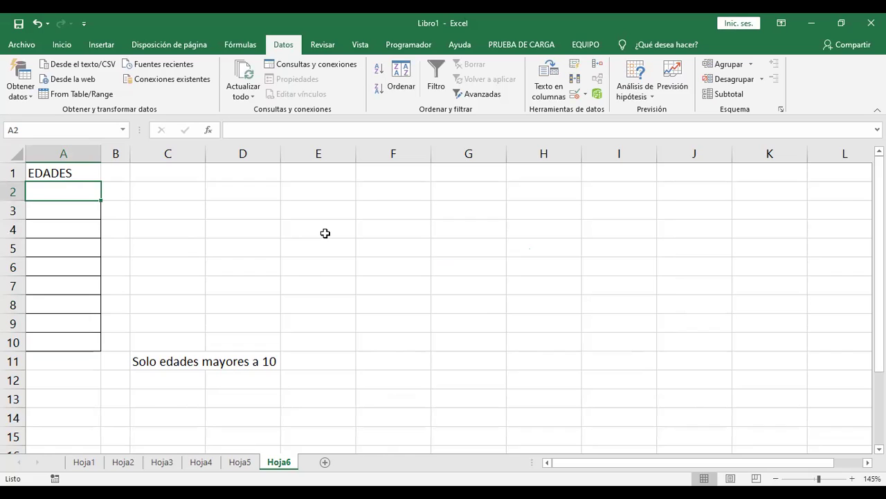
Enter 11 in A2, then test the rule by entering 10 in A3
type("11")
key("Return")
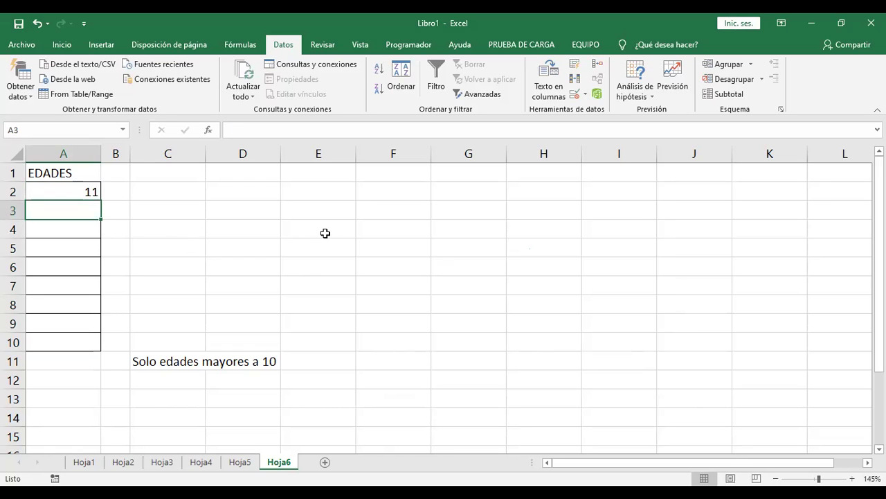
type("10")
key("Return")
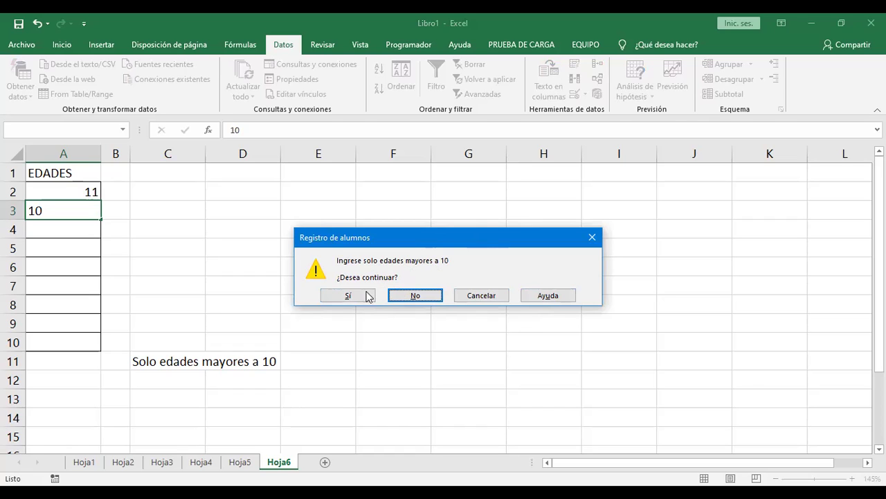
Keep 10 in A3, enter 20 in A4, and replace a rejected 9 with 10 in A5
left_click(364, 298)
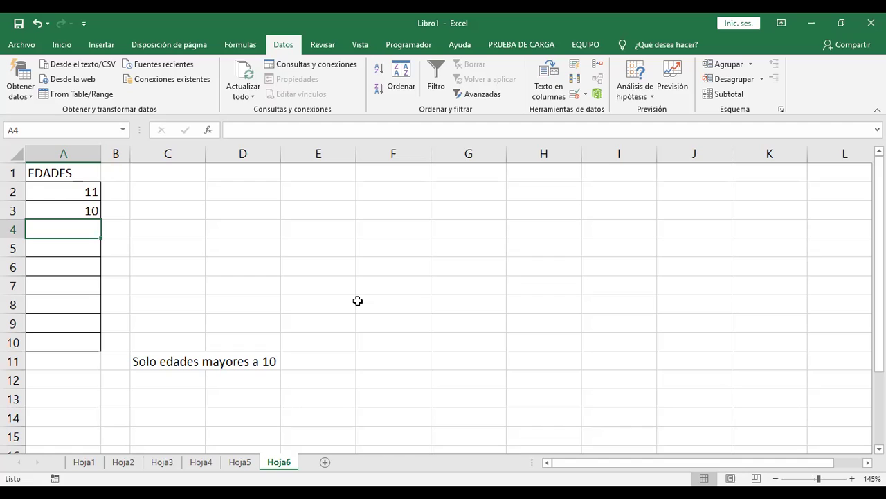
type("20")
key("Return")
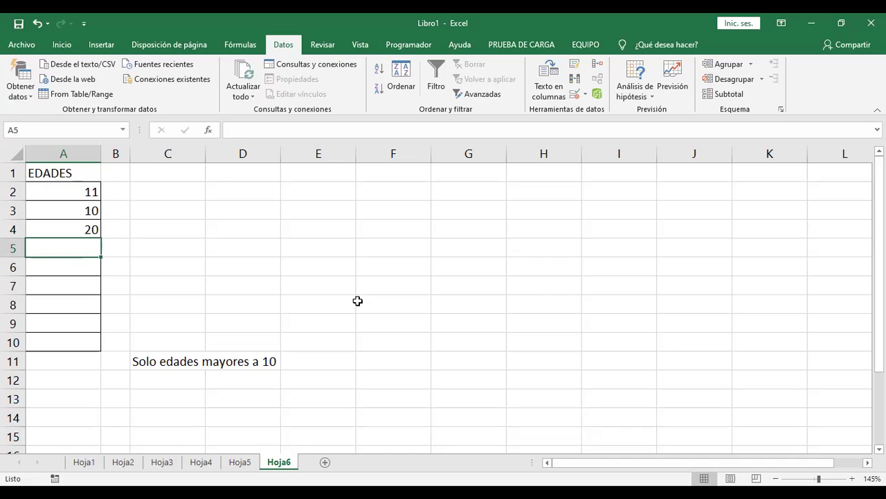
type("9")
key("Return")
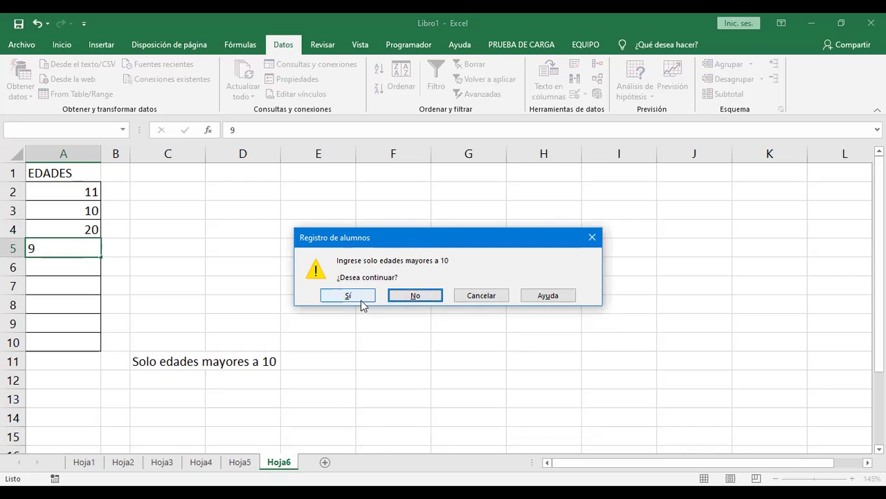
left_click(415, 298)
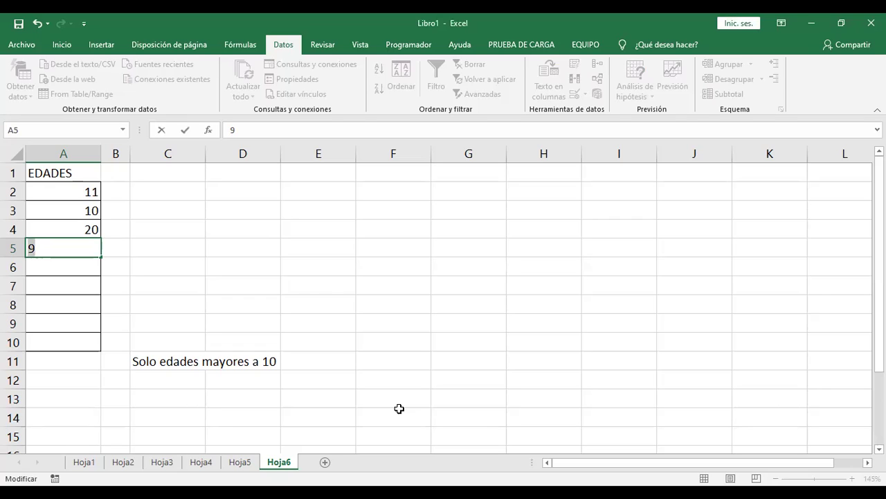
key("BackSpace")
type("10")
key("Return")
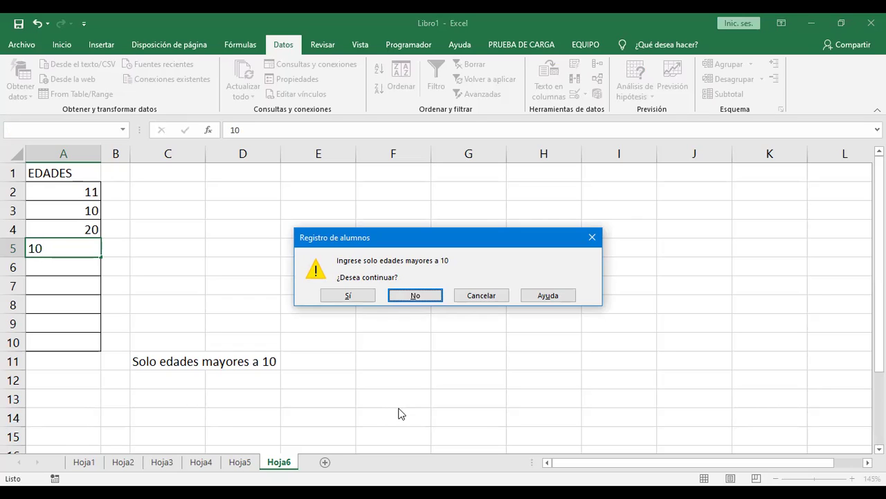
left_click(358, 298)
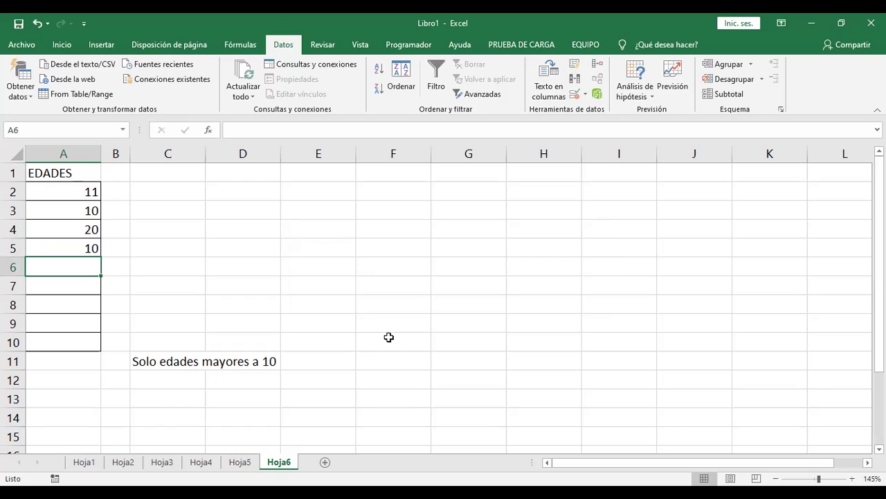
Enter 20, 18, 15, 12 and 8 in A6:A10, keeping the warned 8
type("2")
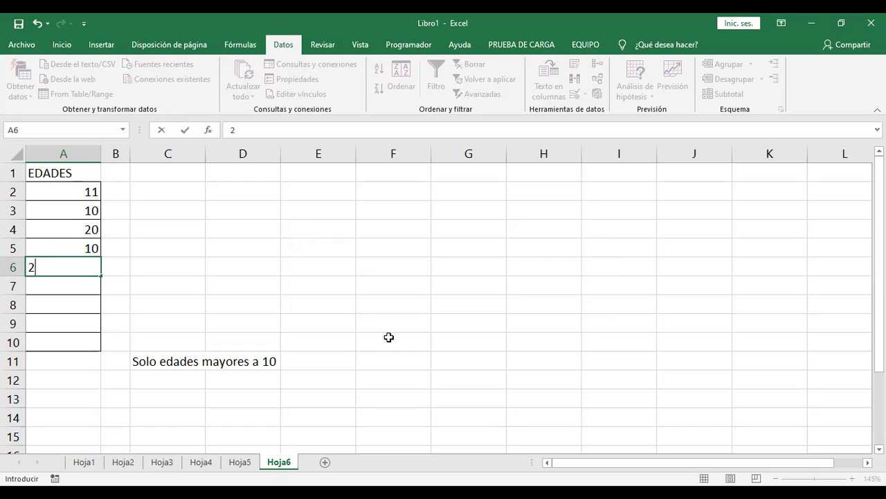
type("0")
key("Return")
type("18")
key("Return")
type("15")
key("Return")
type("12")
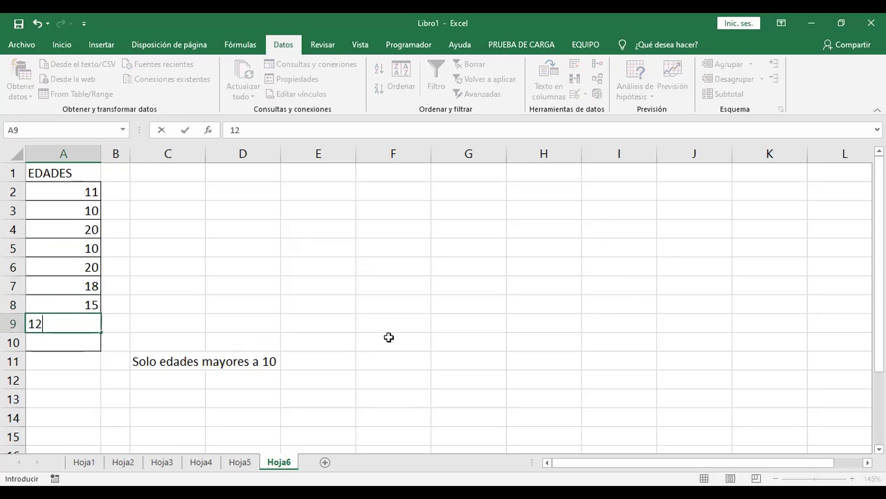
key("Return")
type("8")
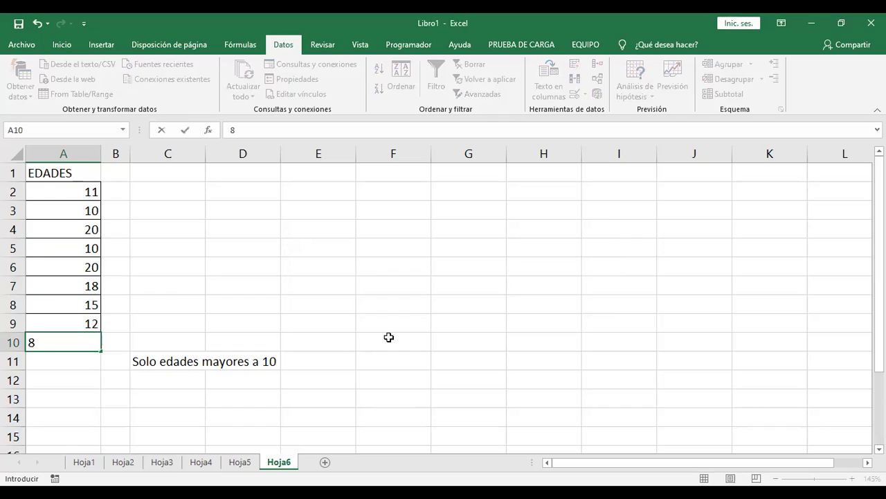
key("Return")
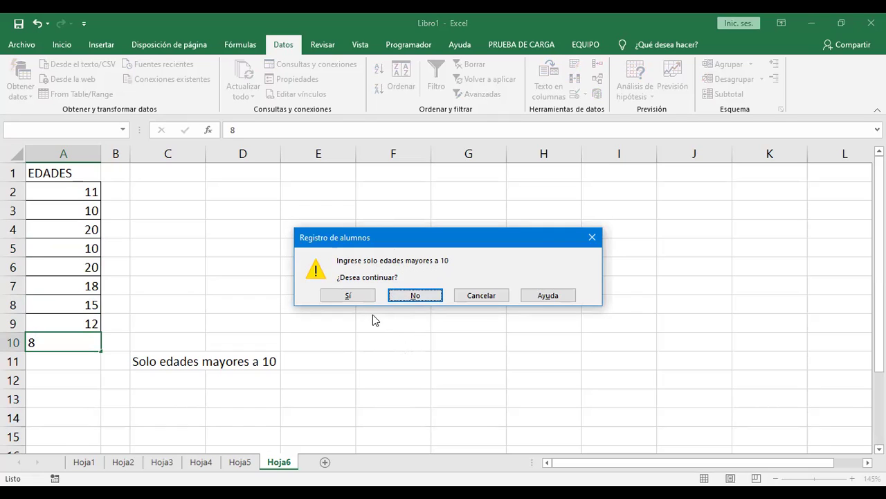
left_click(366, 295)
left_click_drag(478, 342, 504, 359)
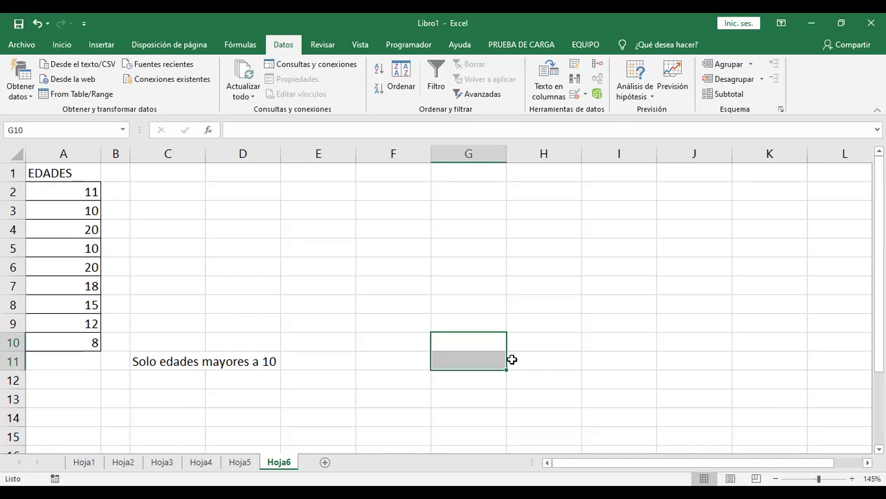
Add a new sheet with the heading E.CIVIL in A1 and format cells A2:A10
left_click(325, 461)
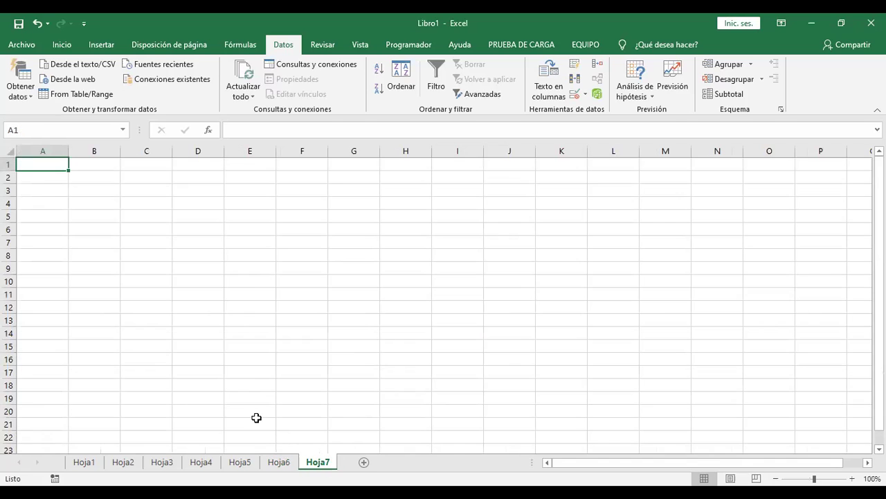
scroll(126, 334, "up", 1, "ctrl")
scroll(127, 335, "up", 1, "ctrl")
scroll(127, 335, "up", 1, "ctrl")
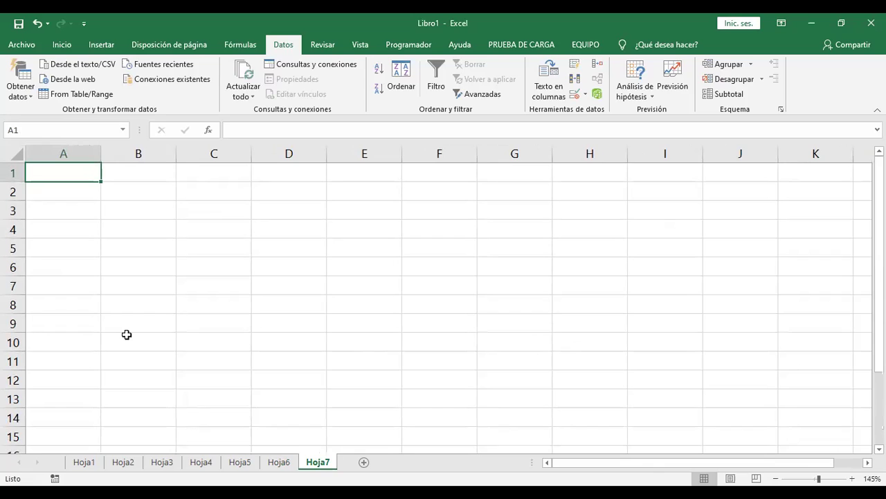
type("e")
key("BackSpace")
type("E.CIVIL")
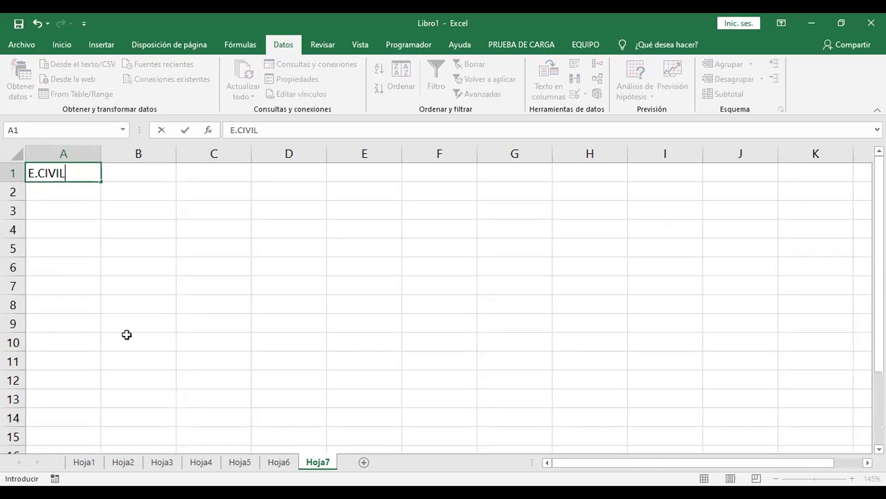
key("Return")
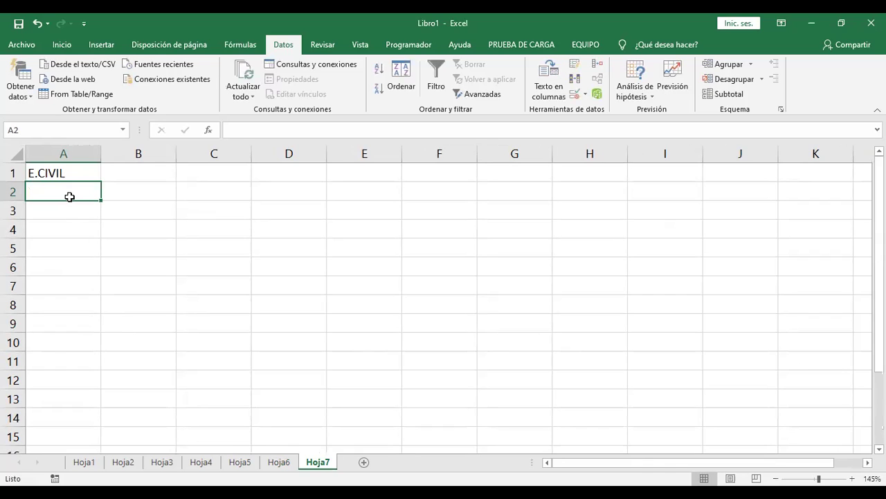
left_click_drag(69, 196, 55, 341)
left_click(61, 44)
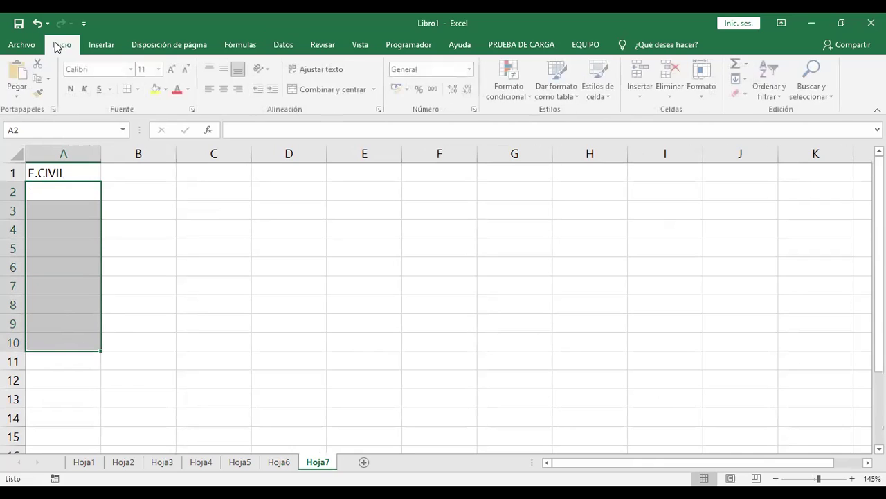
left_click(321, 382)
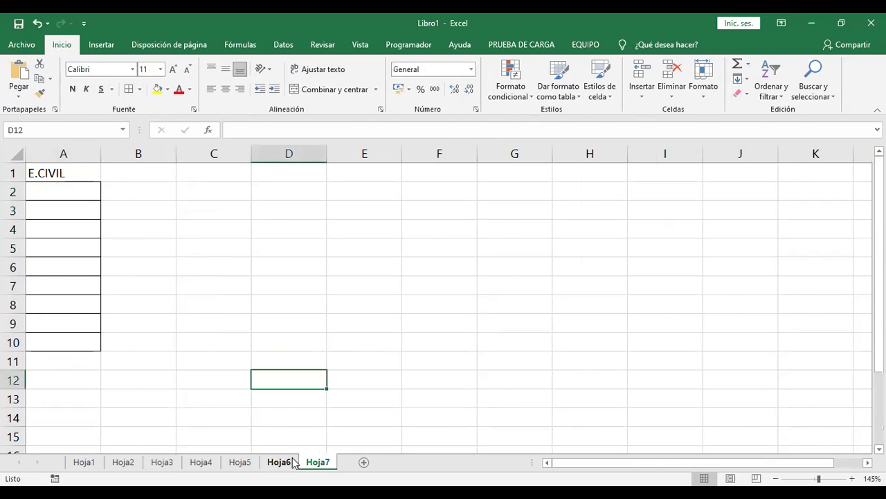
Return to the Hoja7 sheet and narrow column B to a thin spacer
left_click(279, 462)
left_click(242, 462)
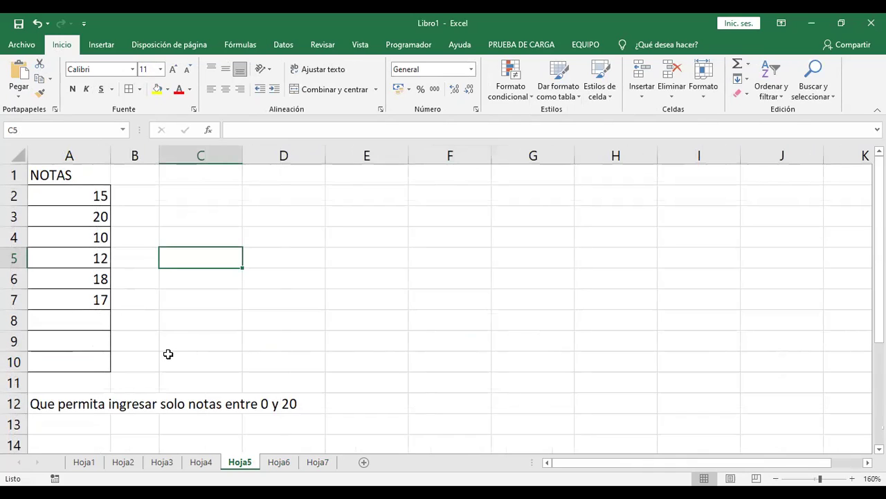
left_click(281, 465)
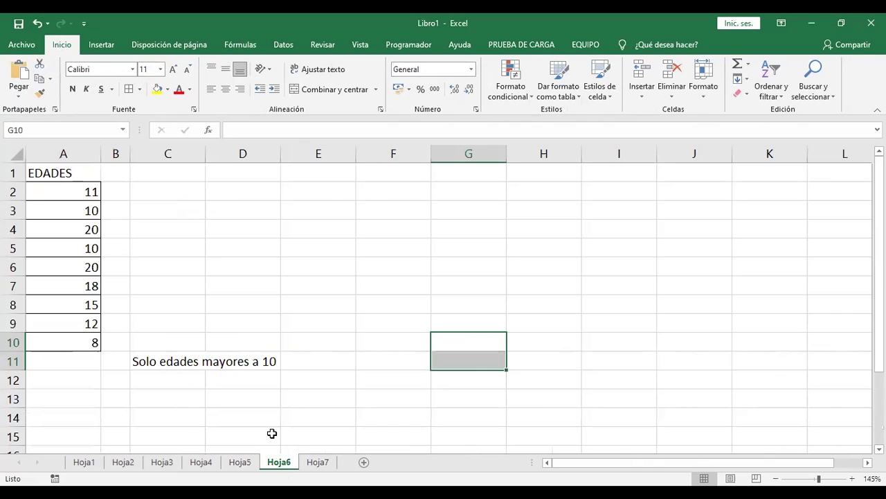
scroll(272, 433, "up", 1, "ctrl")
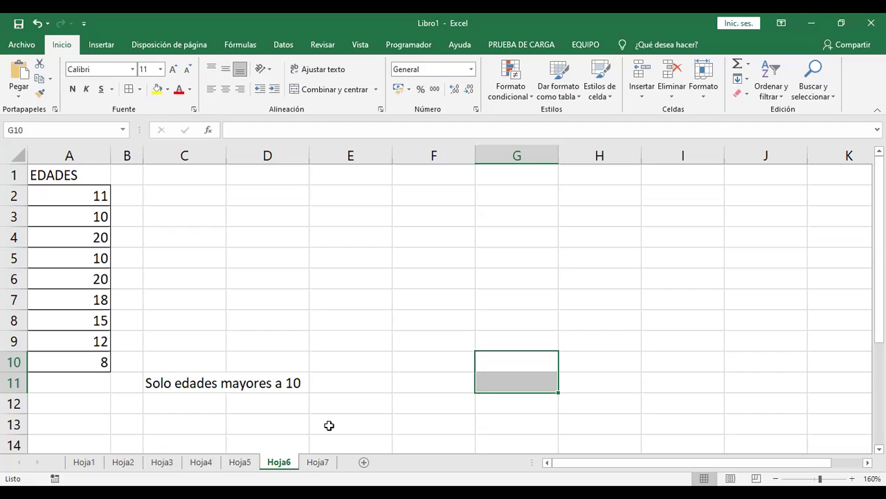
left_click(318, 462)
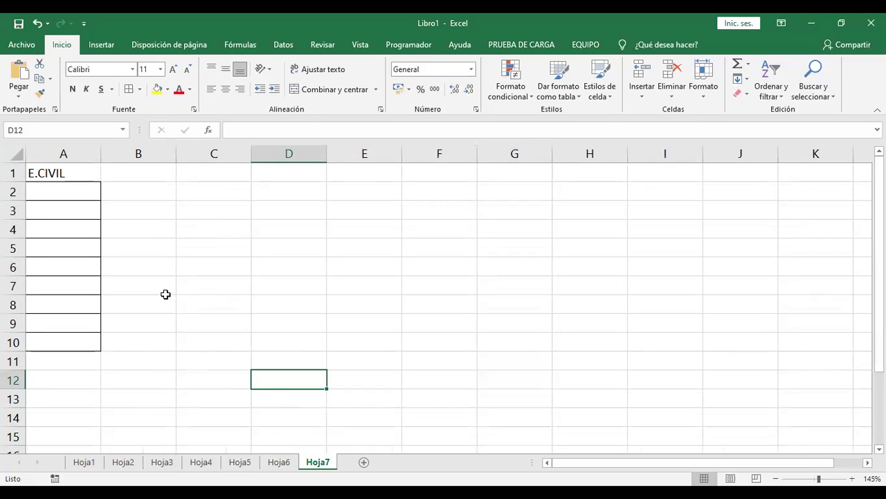
scroll(166, 293, "up", 1, "ctrl")
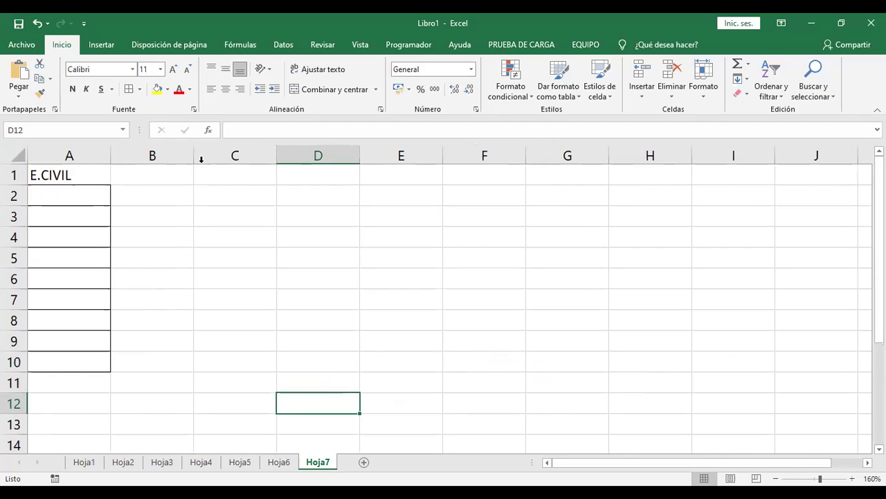
left_click_drag(191, 163, 124, 182)
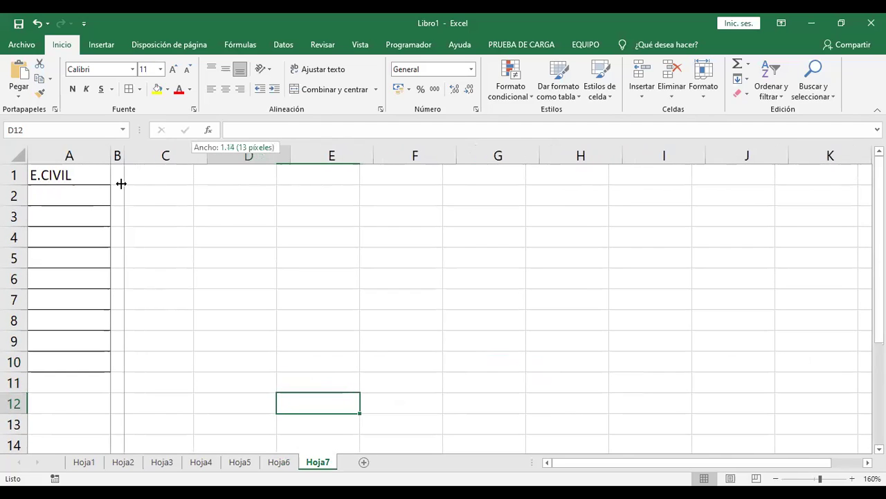
Type 'Validar que solo permita ingresar: Soltero, Casado' in C3, then select A2:A10
left_click(173, 216)
type("Validar que solo permita ingresar: Soltero")
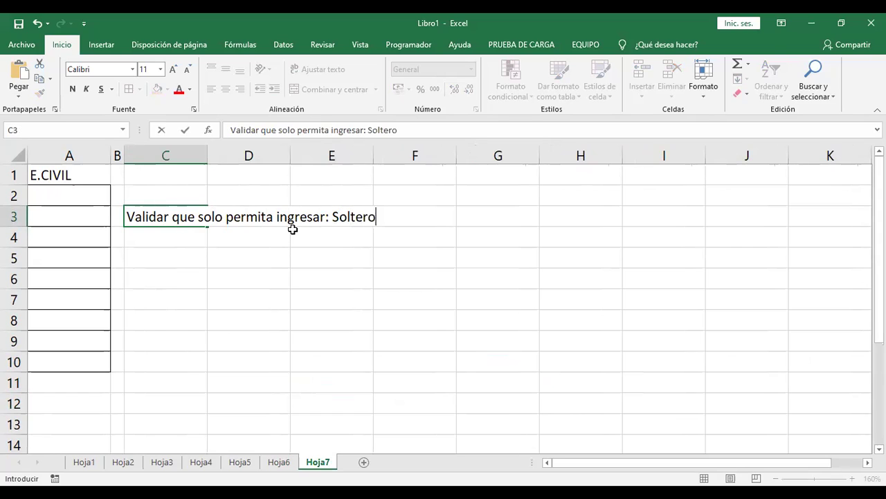
type(", Casado")
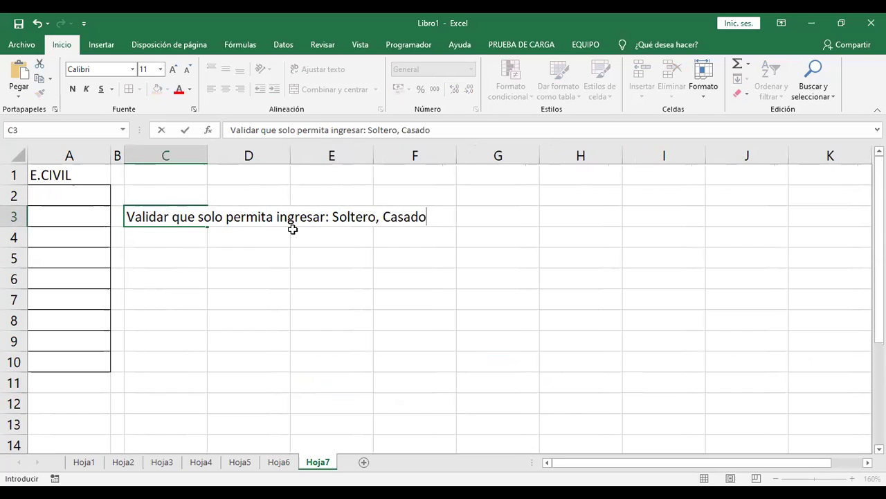
key("Return")
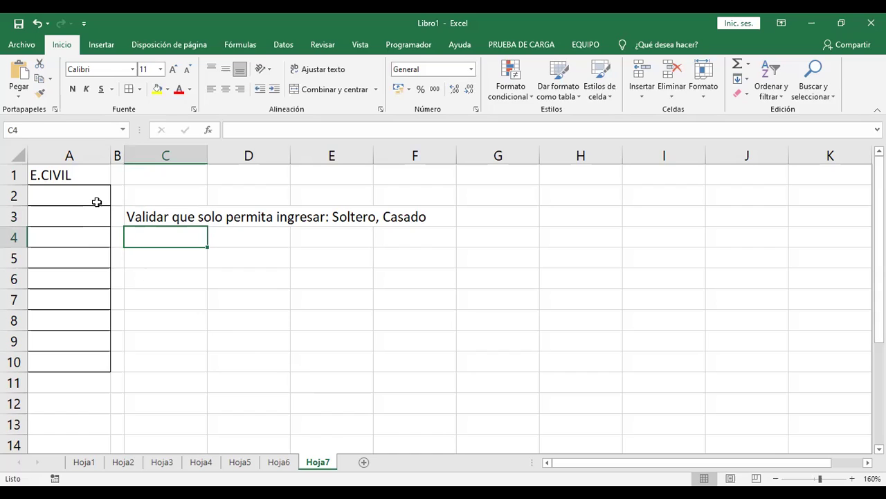
left_click_drag(97, 202, 90, 360)
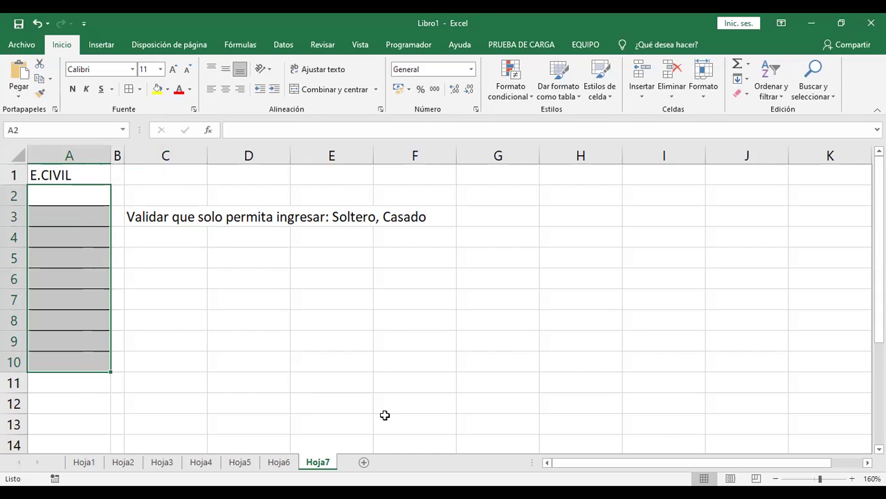
Open Validación de datos for A2:A10 and set Permitir to Lista
left_click(280, 46)
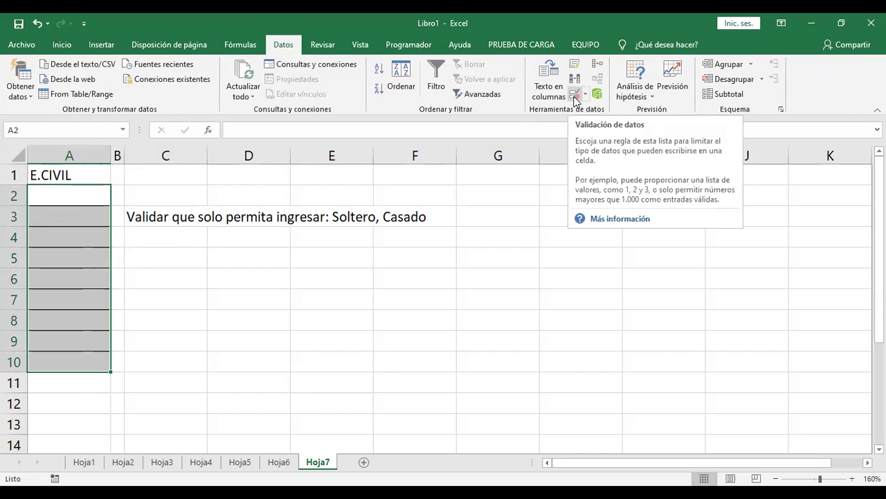
left_click(574, 97)
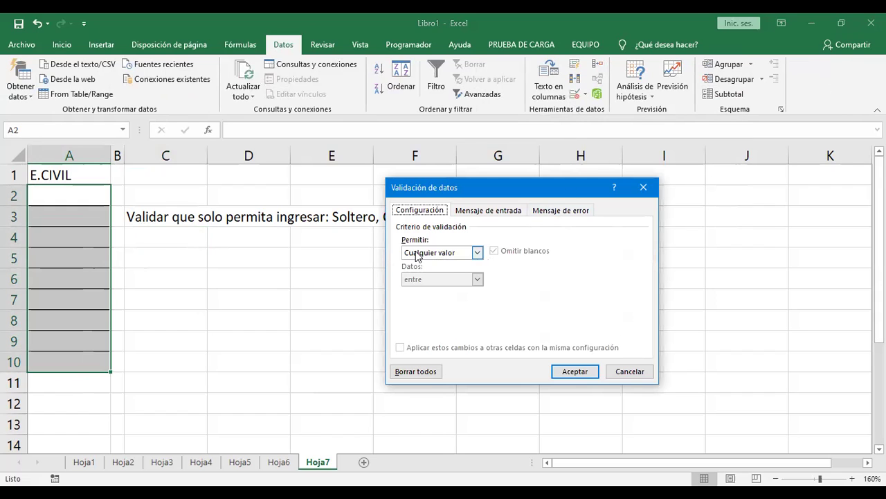
left_click(477, 253)
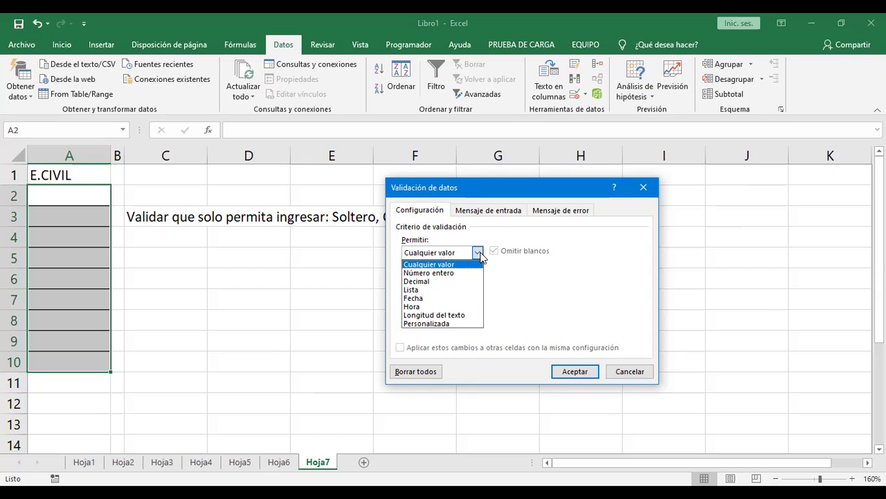
left_click(519, 199)
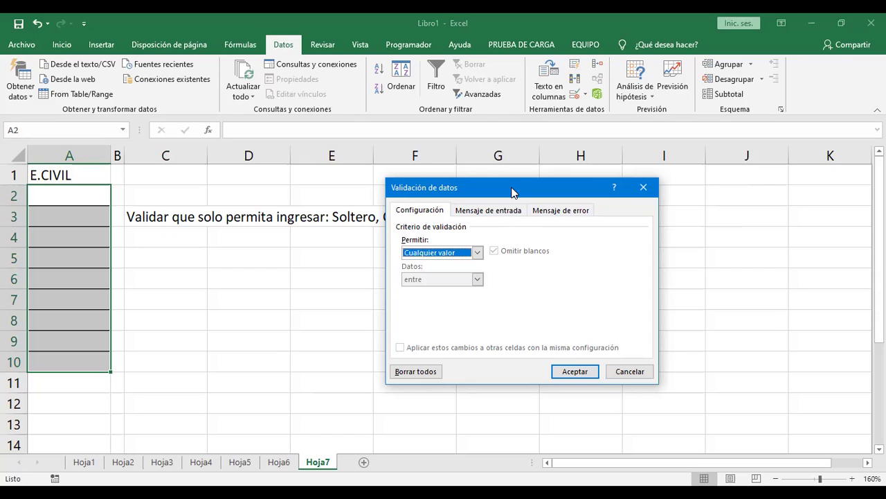
left_click_drag(514, 193, 663, 158)
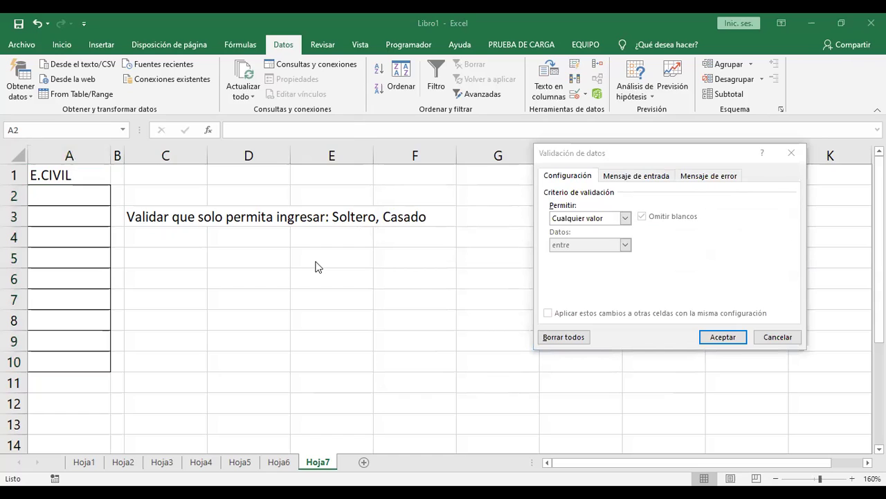
left_click(624, 217)
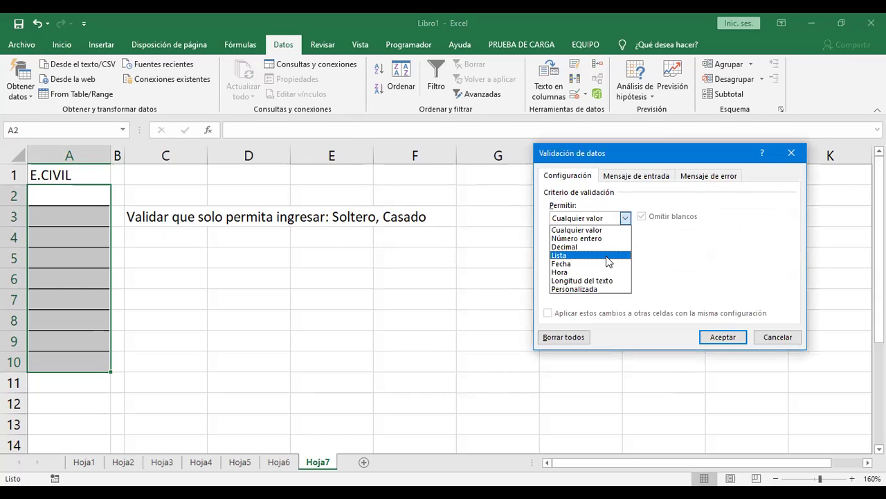
left_click(608, 256)
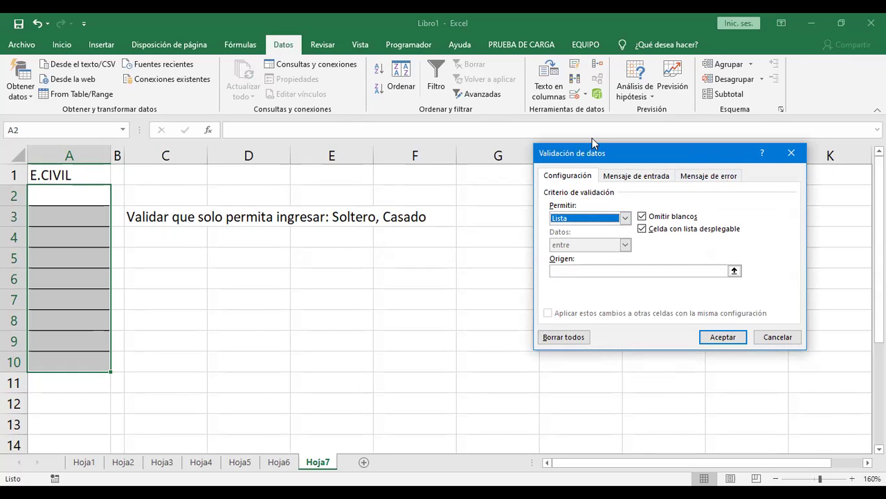
left_click_drag(592, 143, 494, 128)
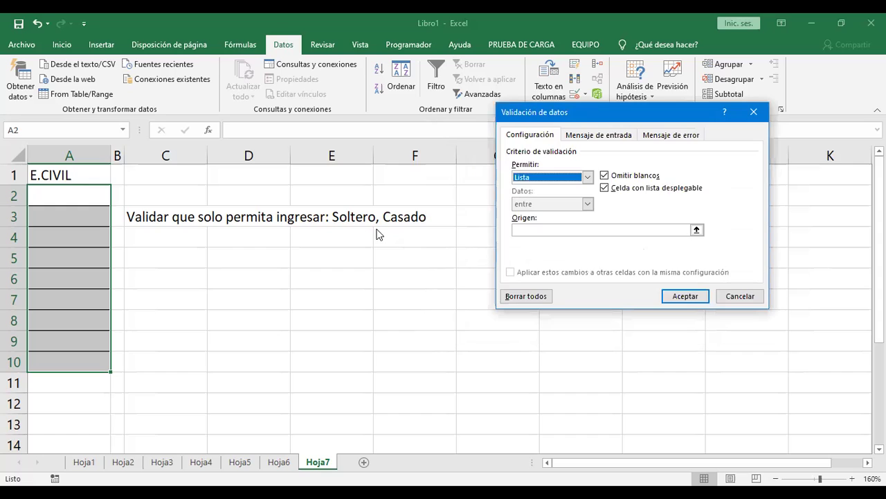
left_click(540, 230)
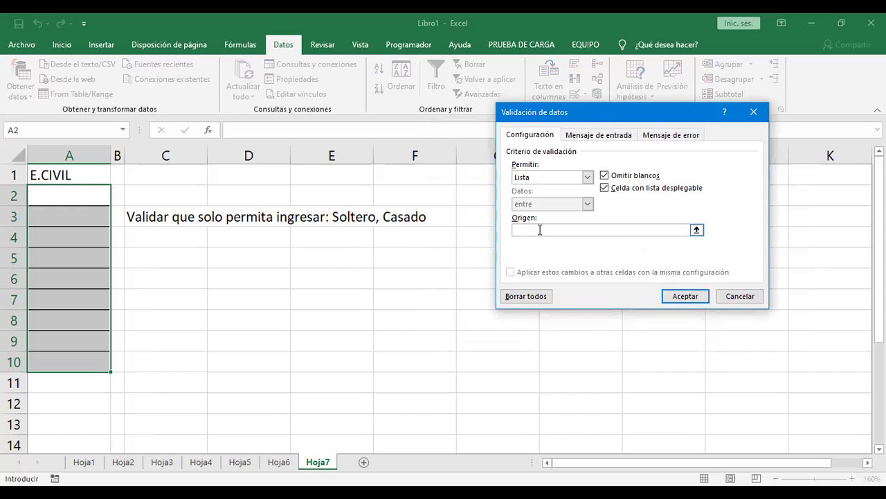
Enter 'Soltero; Casado' as the list source
type("Soltero")
type(";")
type(" Casado")
On the error alert tab, try the Advertencia and Información styles, then settle on Alto
left_click(601, 139)
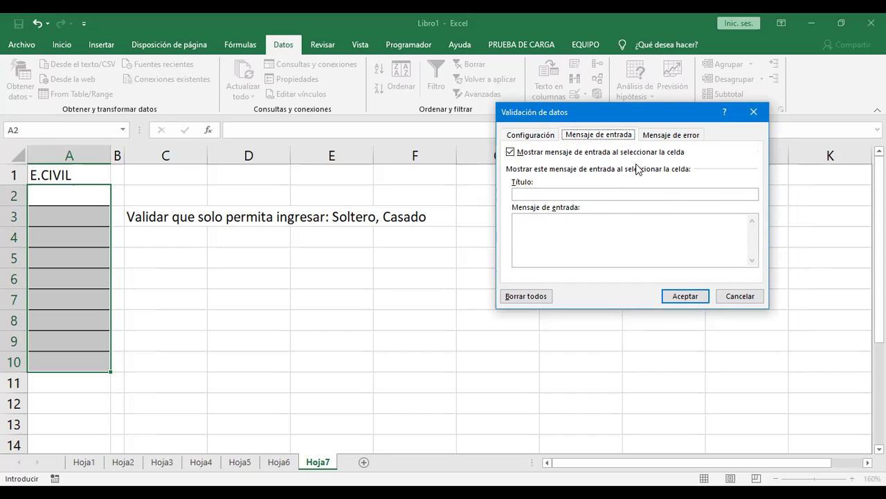
left_click(666, 137)
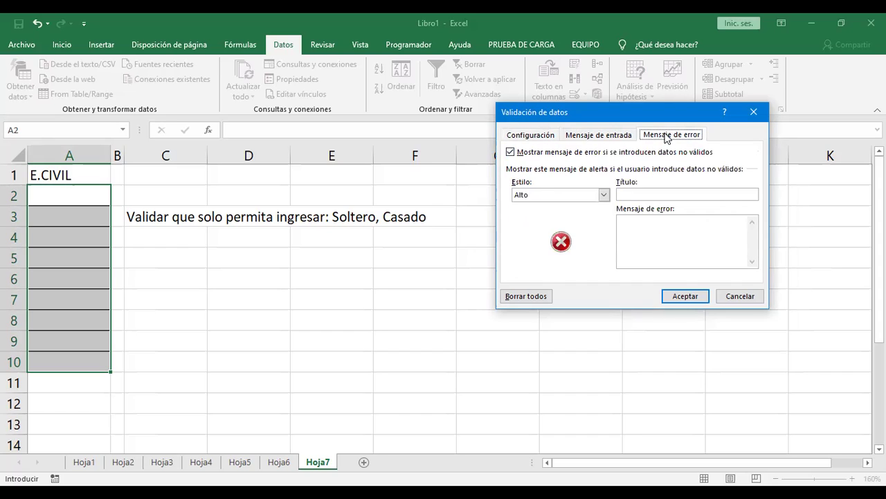
left_click(604, 195)
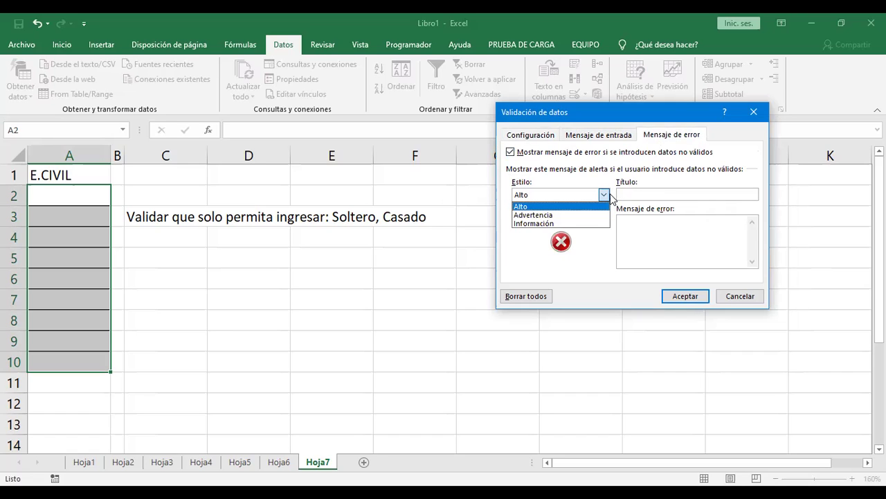
left_click(546, 208)
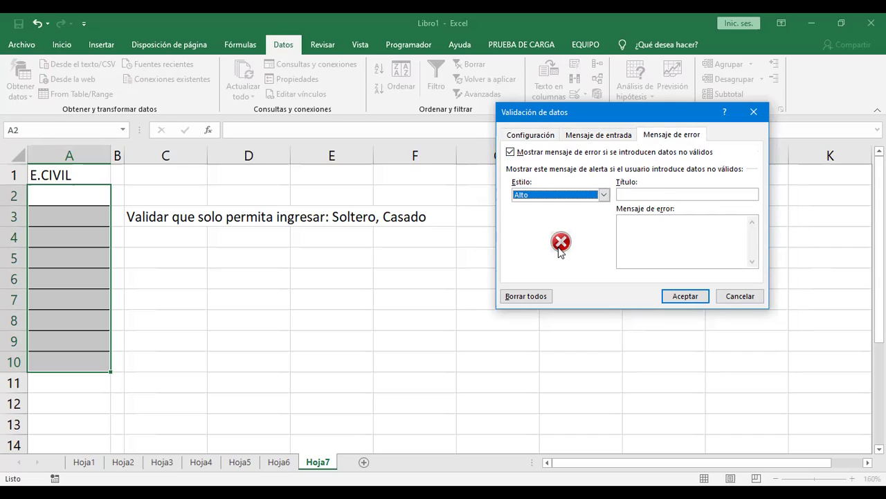
left_click(603, 194)
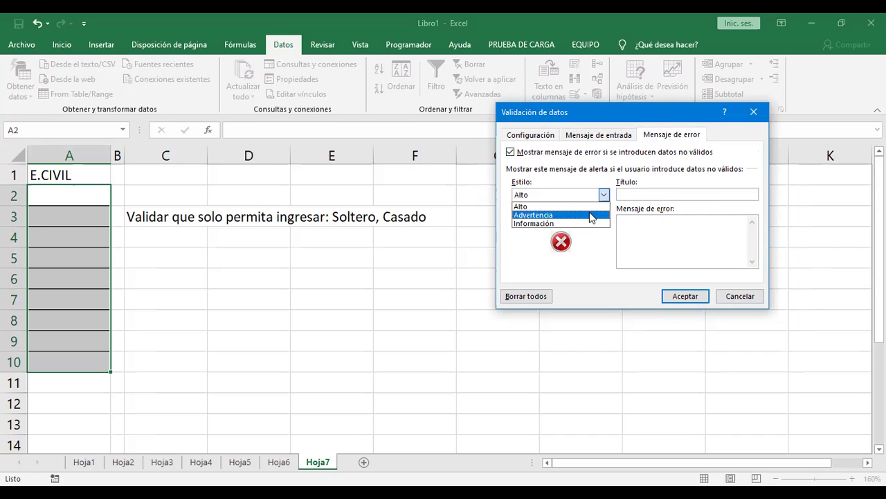
left_click(580, 280)
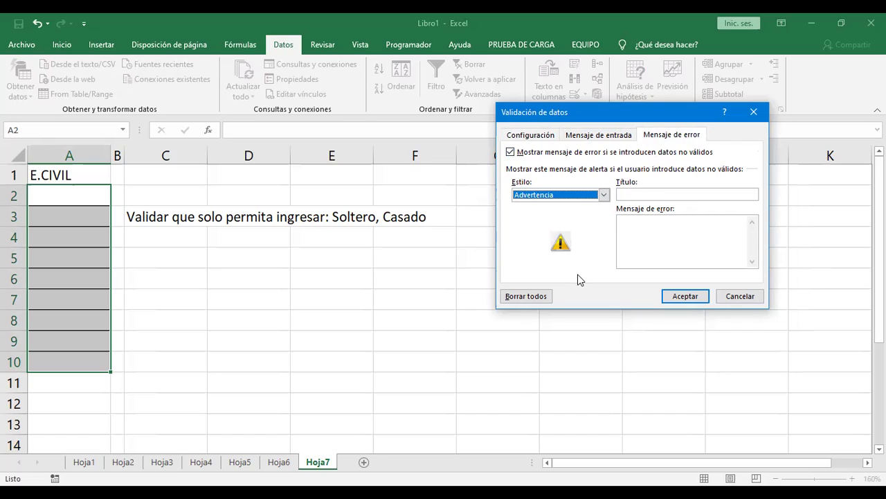
left_click(604, 194)
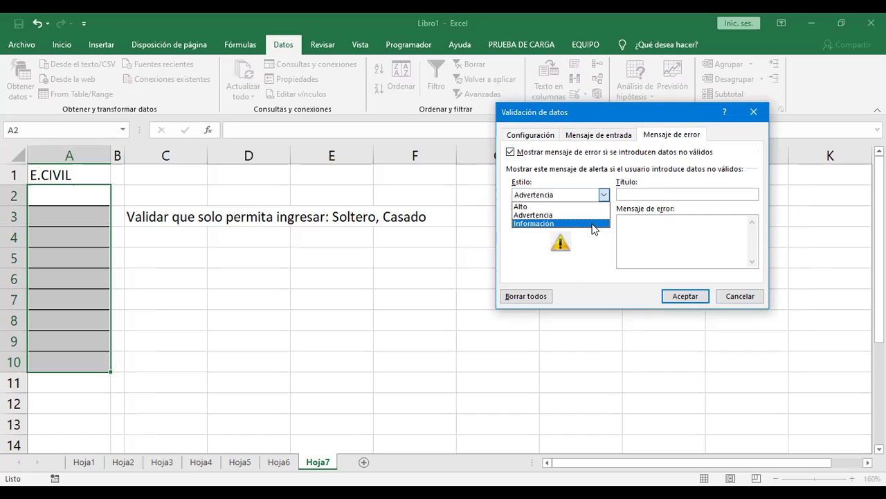
left_click(593, 223)
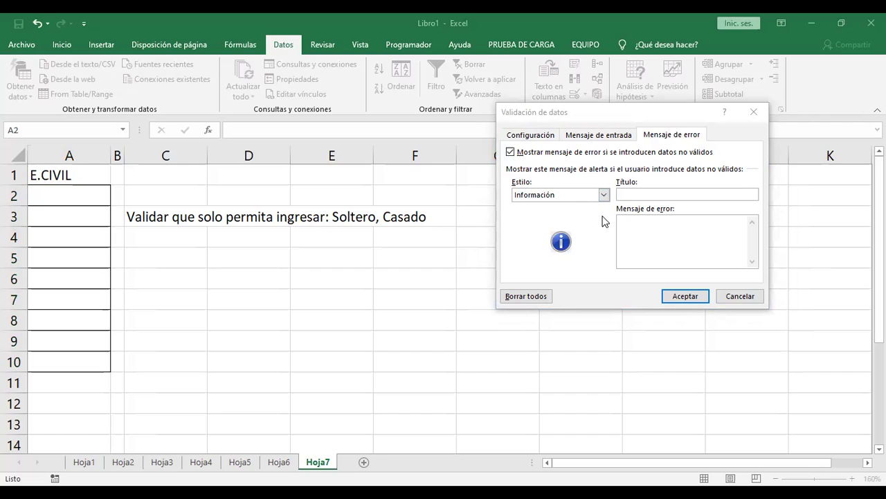
left_click(603, 194)
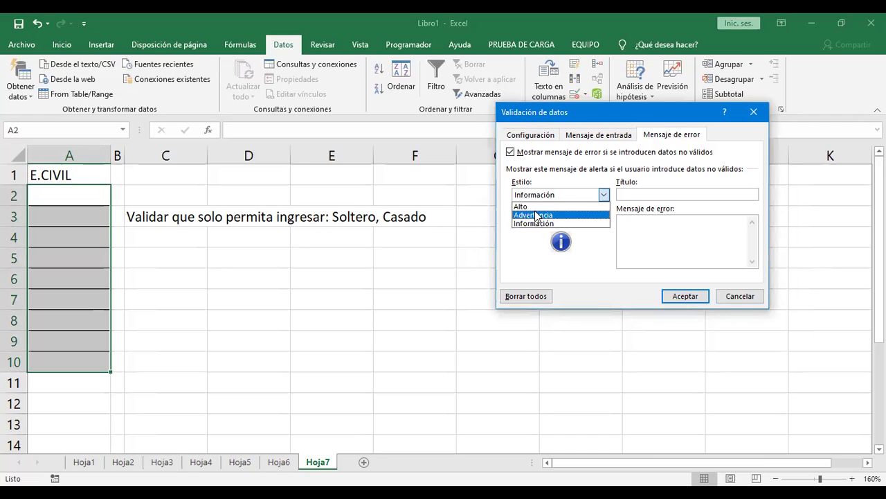
left_click(563, 289)
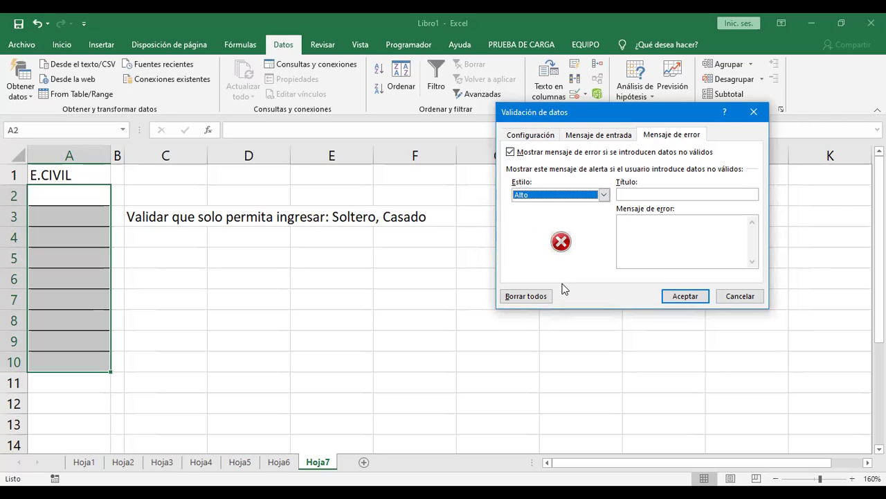
Title the alert 'Usuarios' with message 'Por favor seleccione un elemento de la lista' and apply it
left_click(640, 195)
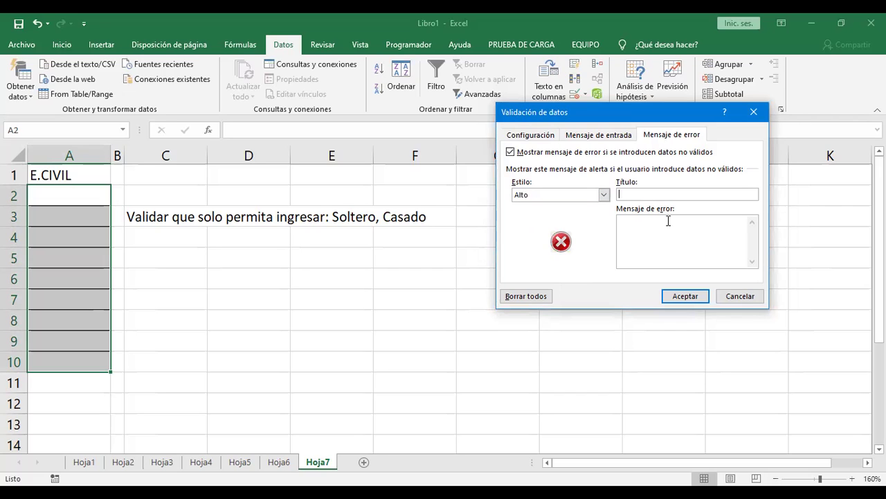
type("Usuarios")
left_click(679, 236)
type("Por favor seleccione un elemento de la lista")
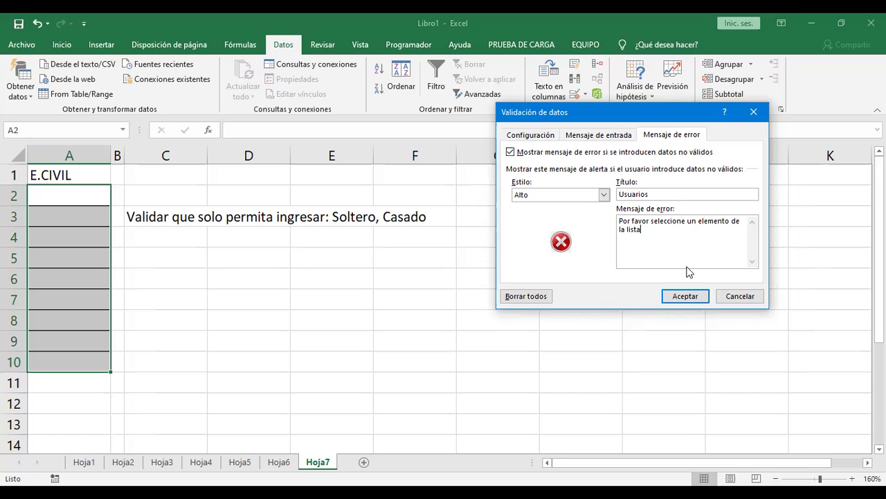
left_click(696, 301)
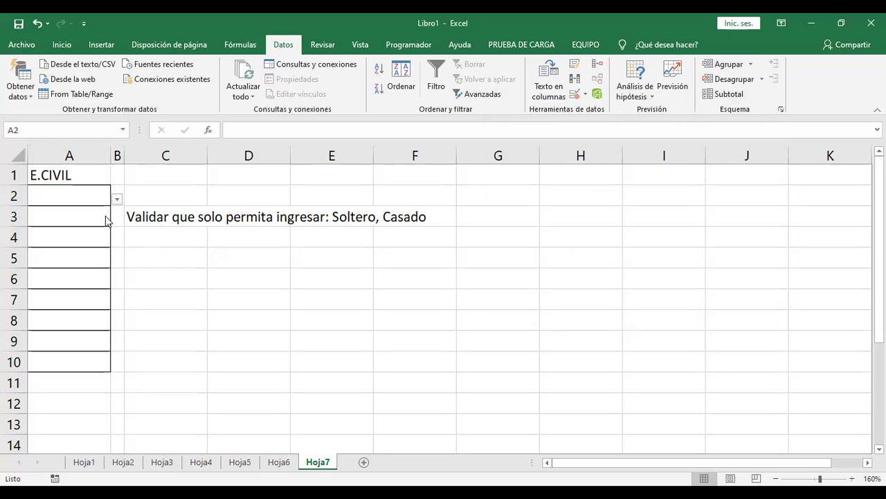
Pick Soltero, Casado and Casado from the dropdown lists in A2:A4
left_click(79, 195)
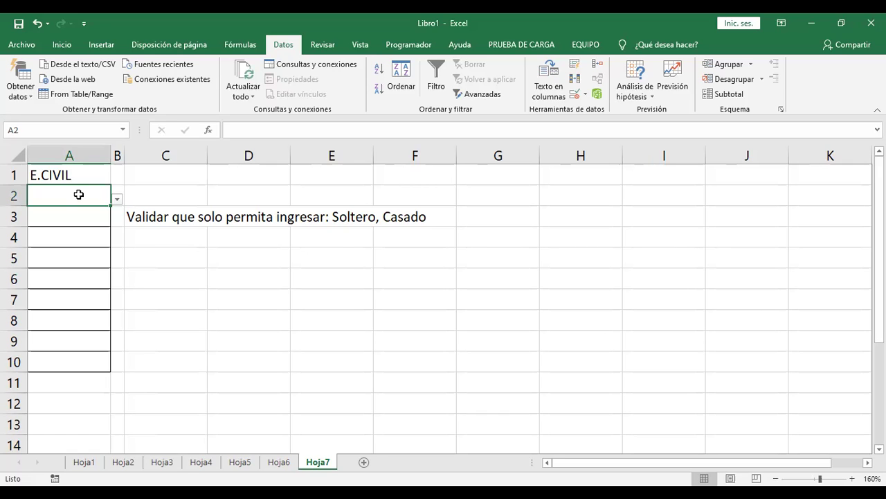
left_click(117, 199)
left_click(83, 191)
left_click(118, 201)
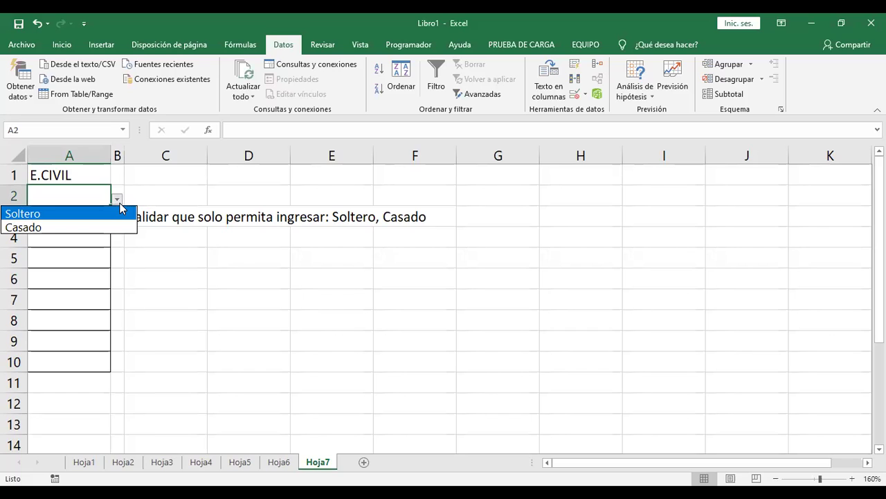
left_click(200, 221)
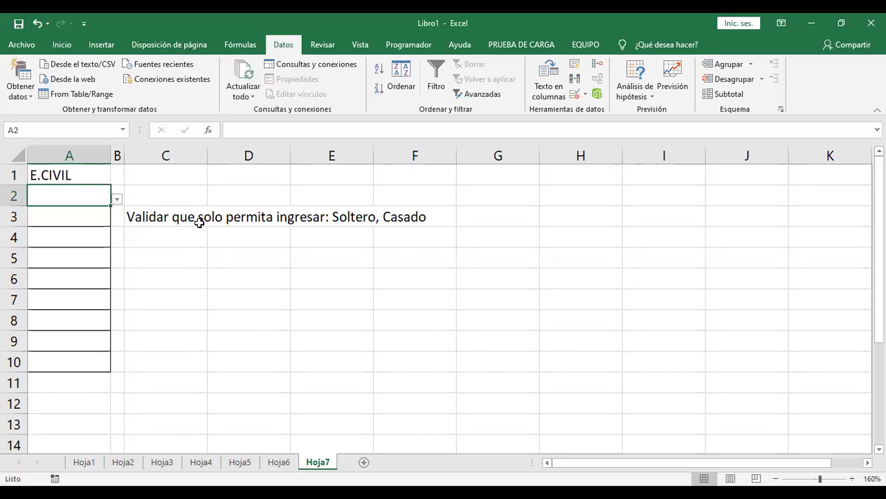
left_click(118, 200)
left_click(104, 214)
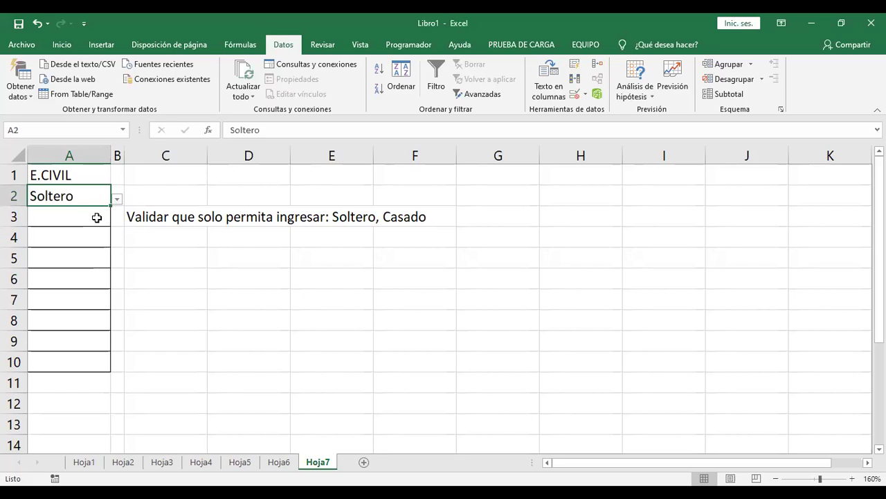
left_click(97, 217)
left_click(118, 219)
left_click(97, 248)
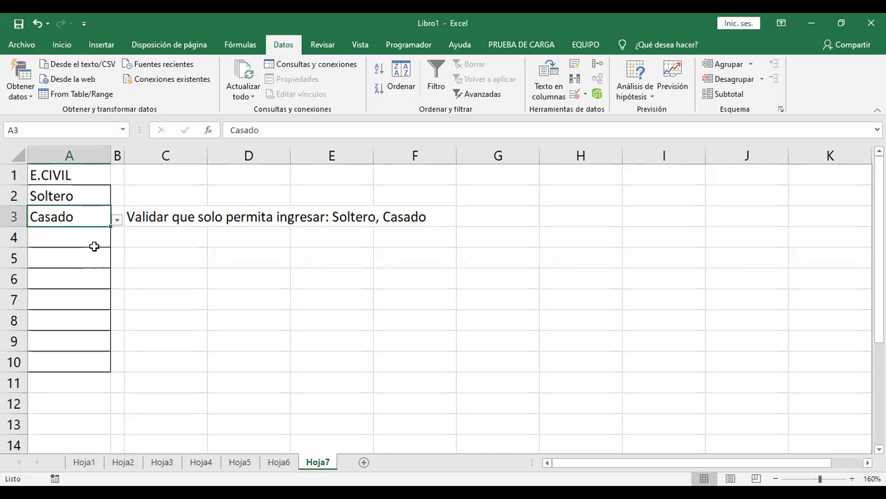
left_click(96, 241)
left_click(117, 241)
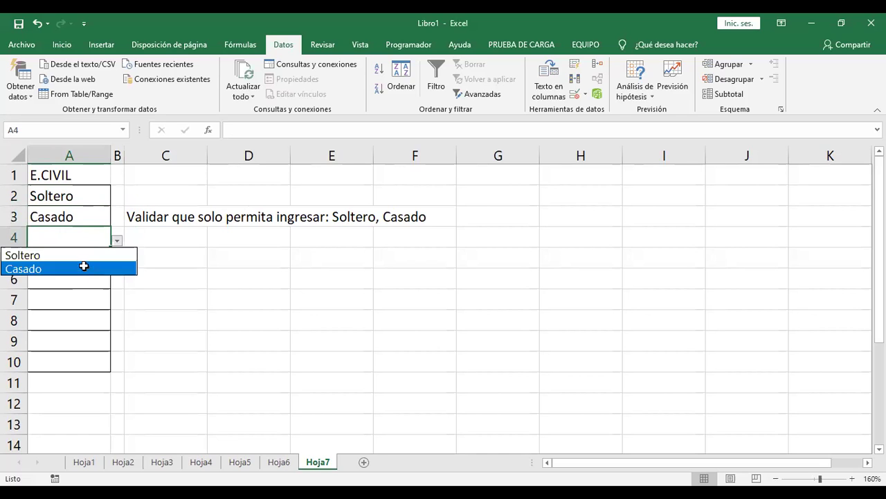
left_click(93, 269)
Enter 'viudo' in A5 to trigger the Usuarios stop alert
key("Return")
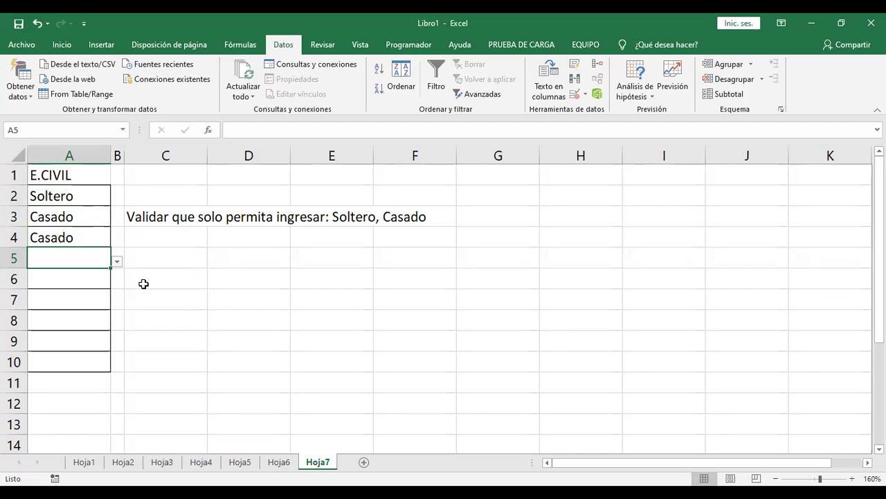
type("viudo")
key("Return")
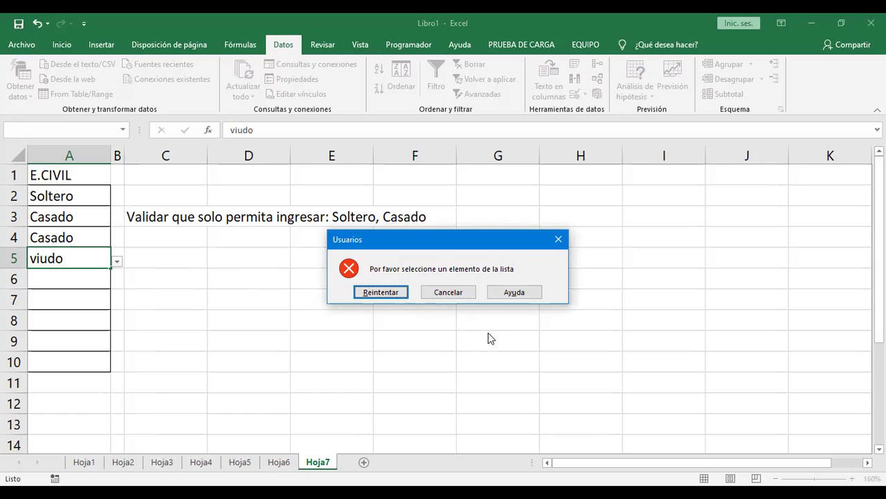
Discard the rejected A5 entry, then choose Casado in A5 and Soltero in A6 from the dropdowns
left_click(441, 293)
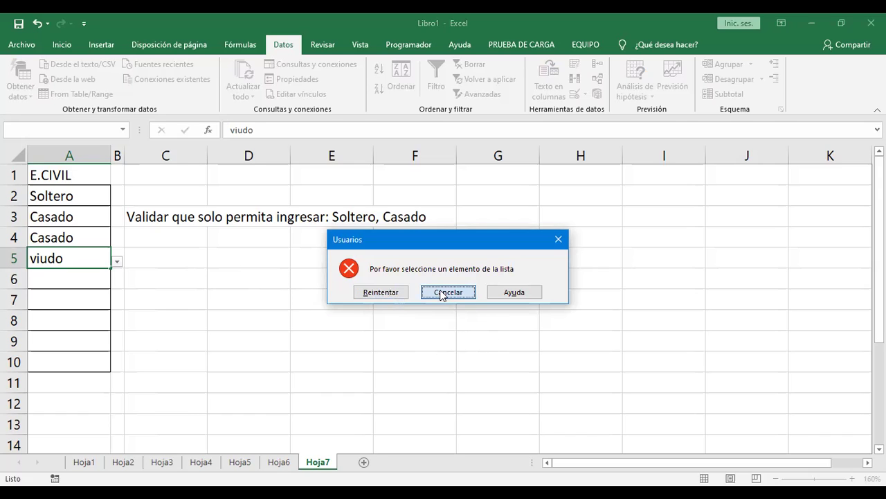
left_click(117, 261)
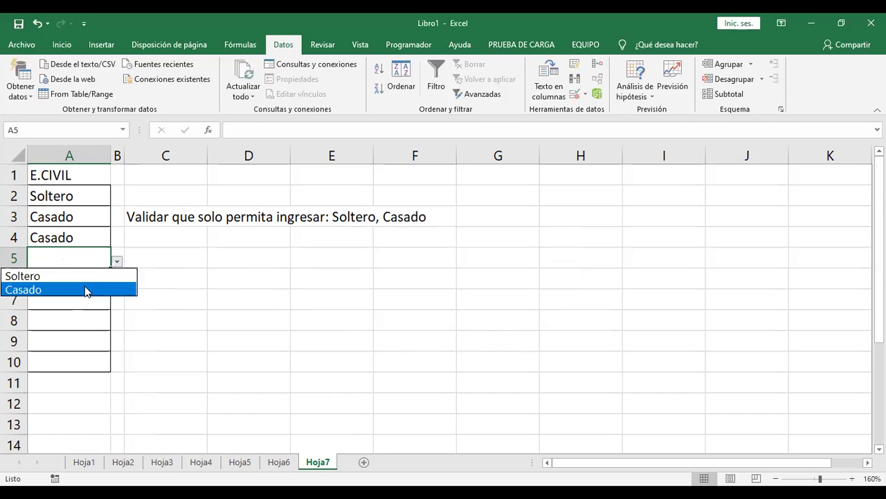
left_click(86, 291)
left_click(96, 284)
left_click(117, 282)
left_click(103, 294)
Confirm 'frf' is refused in A7, cancel it, and add a new blank sheet Hoja8
left_click(97, 303)
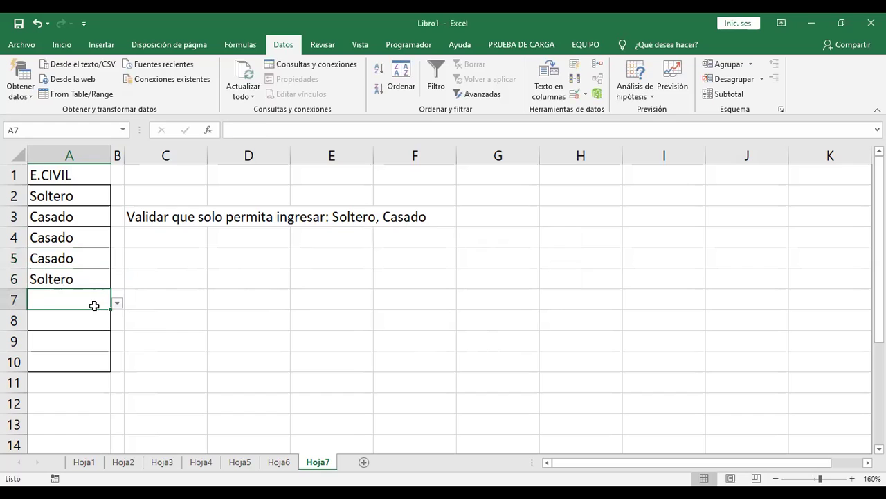
type("frf")
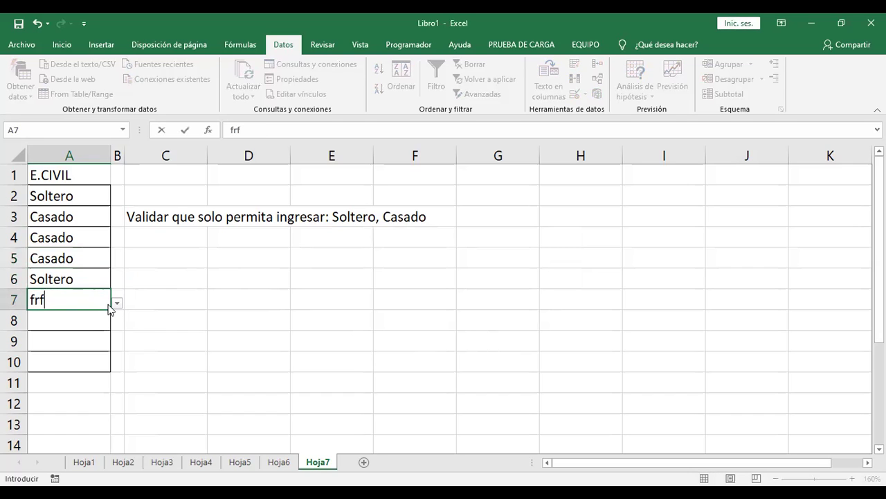
key("Return")
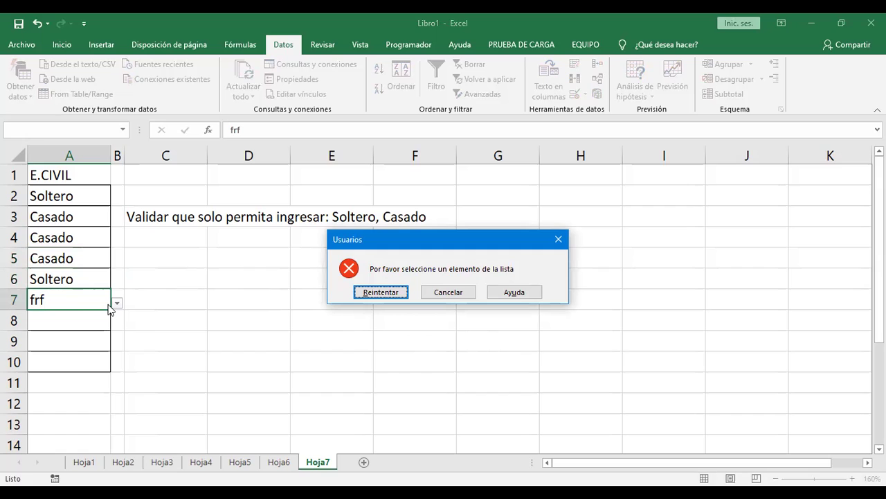
left_click(442, 294)
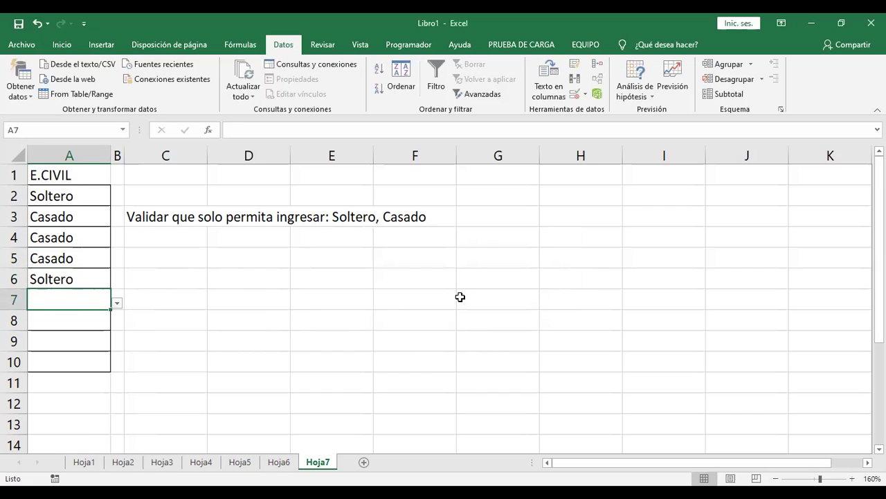
left_click(365, 462)
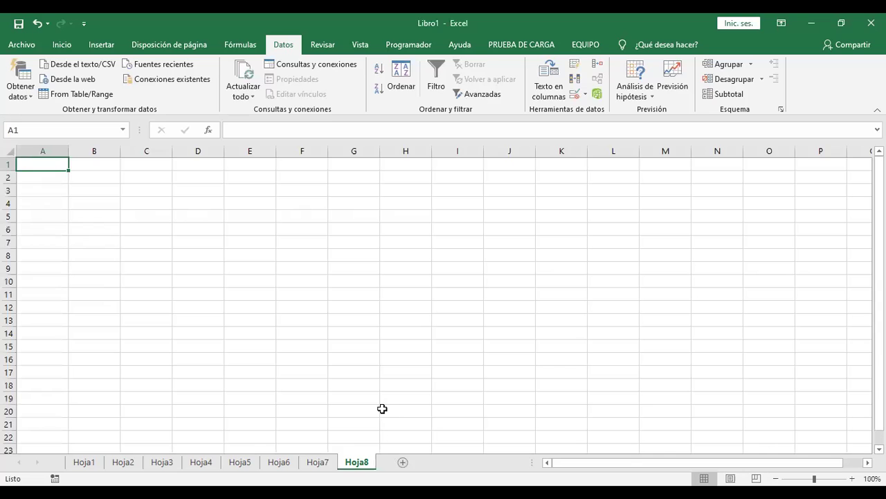
Enter the heading DISTRITO in cell A1 of Hoja8
scroll(111, 270, "up", 1)
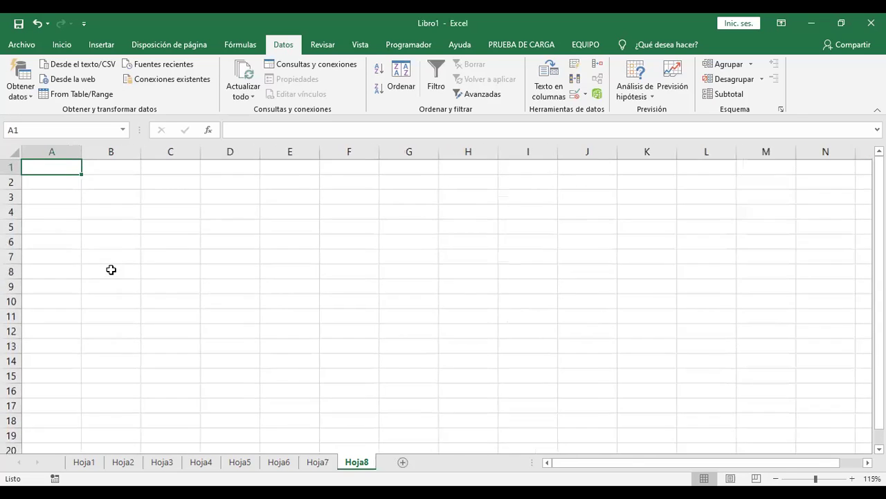
scroll(111, 270, "up", 2)
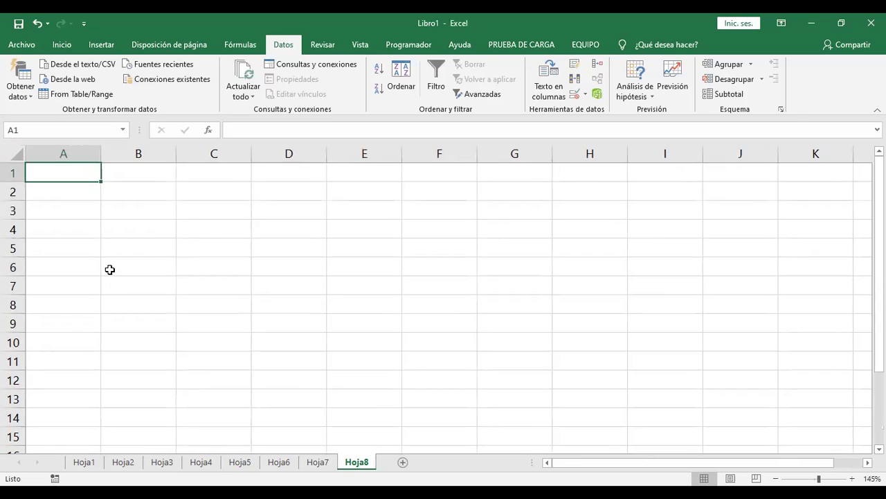
type("DISTRI")
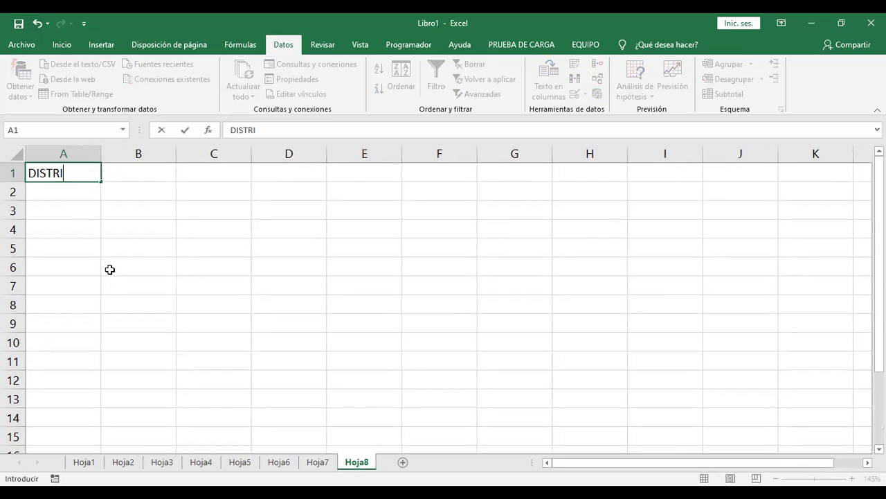
type("TO")
key("Return")
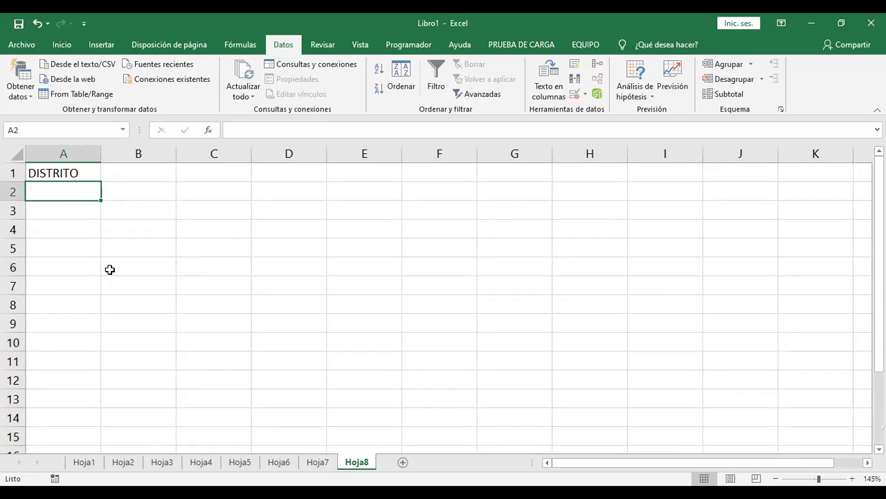
Apply All Borders to A2:A10 and narrow column B to about 2.71
left_click_drag(87, 193, 72, 340)
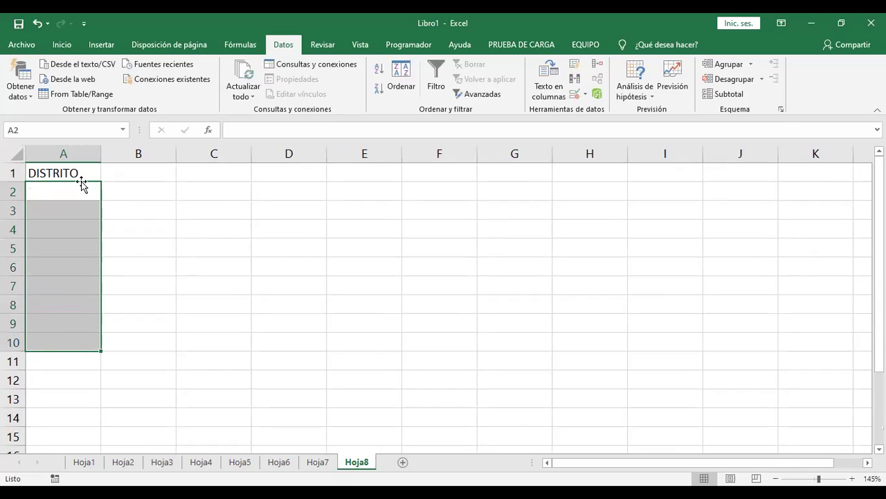
left_click(61, 44)
left_click(129, 89)
left_click(281, 229)
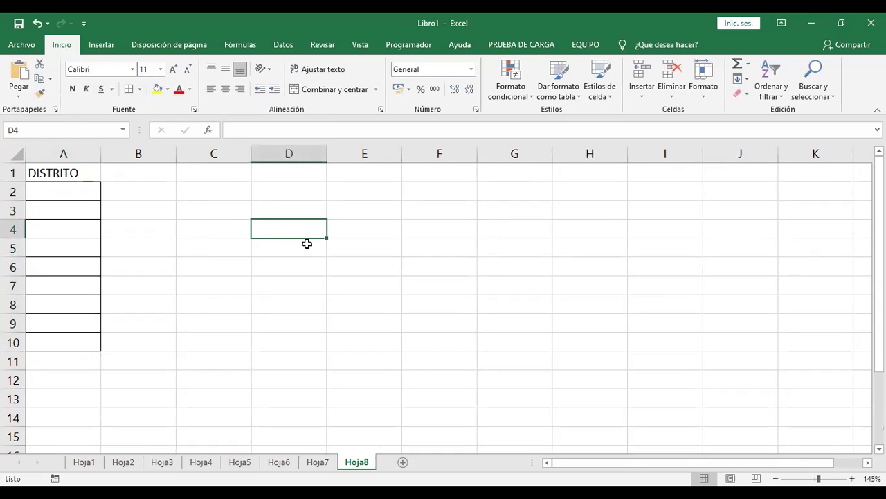
left_click_drag(176, 153, 123, 169)
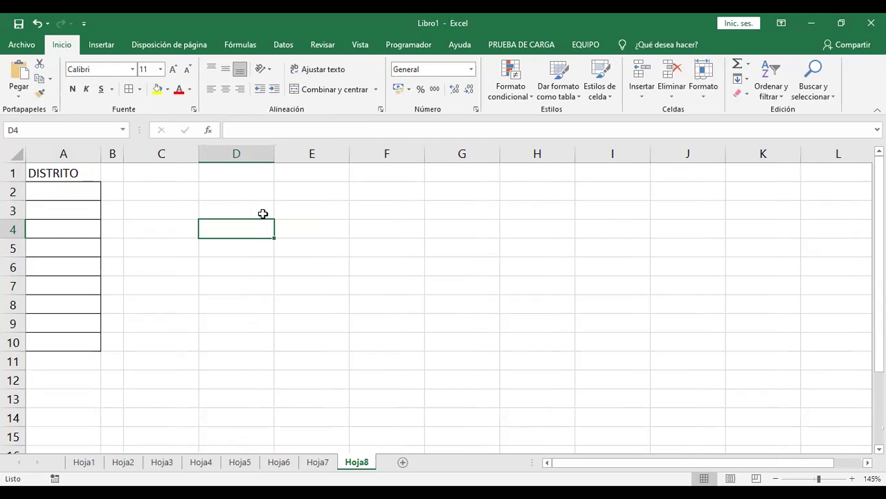
left_click(298, 266)
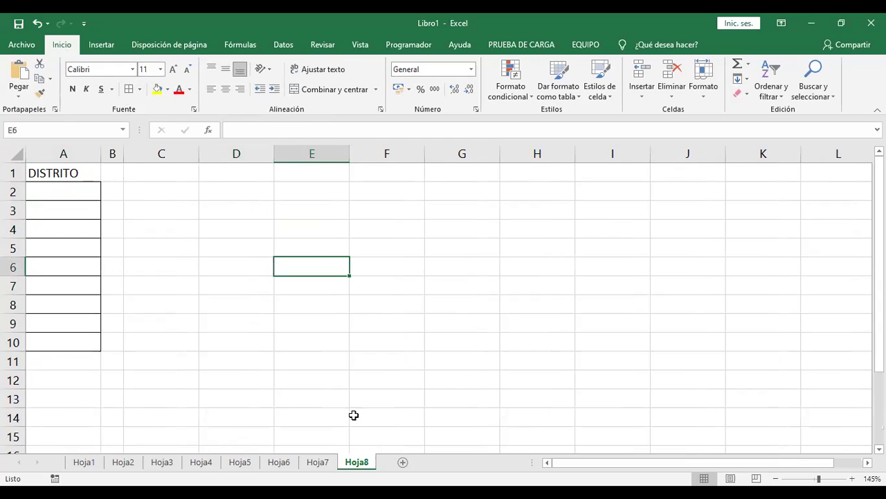
Add sheet Hoja9 and enter the heading DISTRITO in A1, fixing the typo
left_click(402, 462)
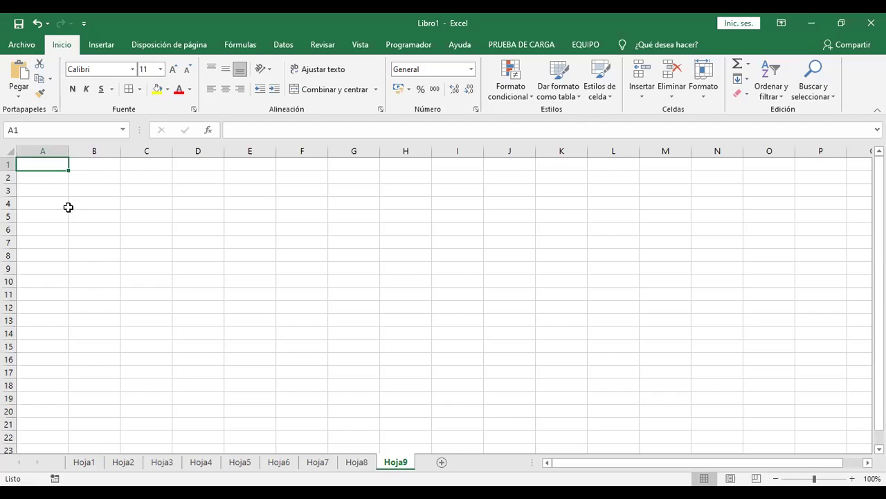
scroll(67, 208, "up", 2)
type("D")
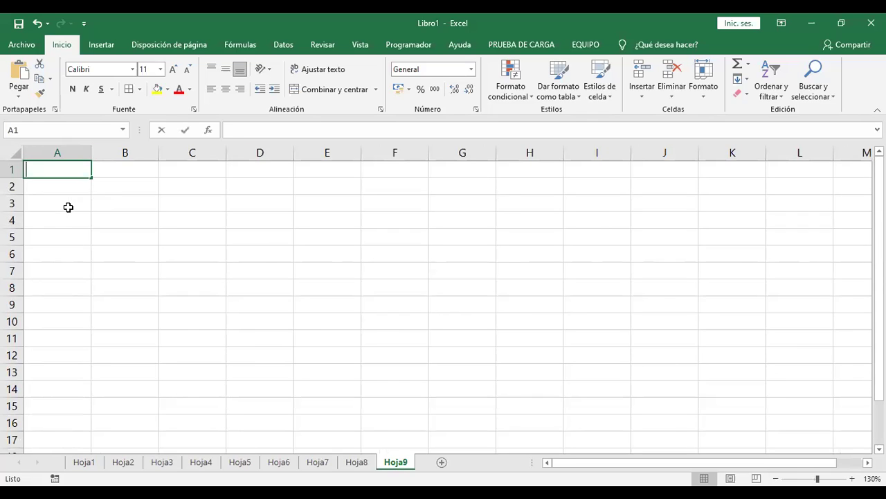
type("ISTRITOD")
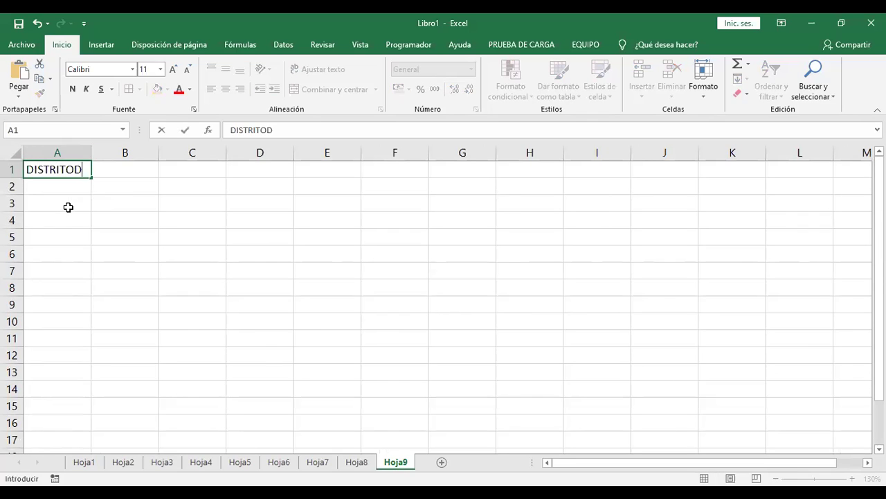
key("Return")
key("Up")
key("F2")
key("BackSpace")
key("Return")
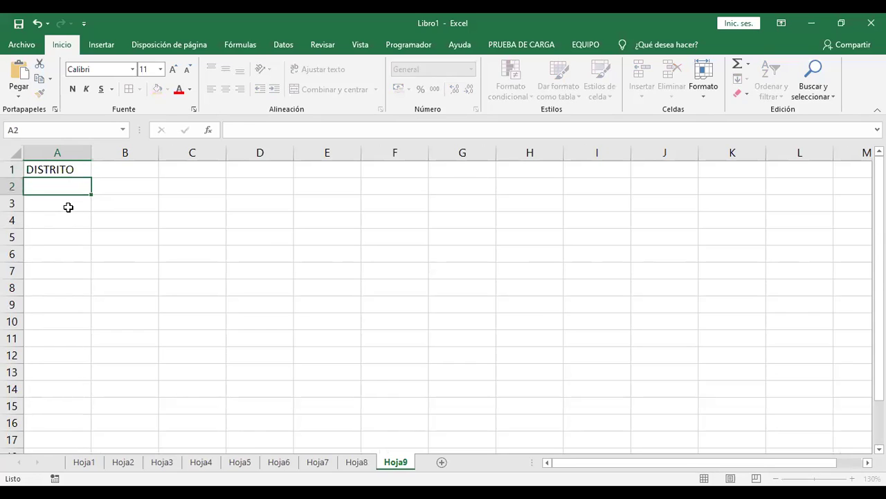
List LIMA, COMAS, CARABAYLLO and INDEPENDENCIA in A2:A5
type("LI")
type("MA")
key("Return")
type("COMAS")
key("Return")
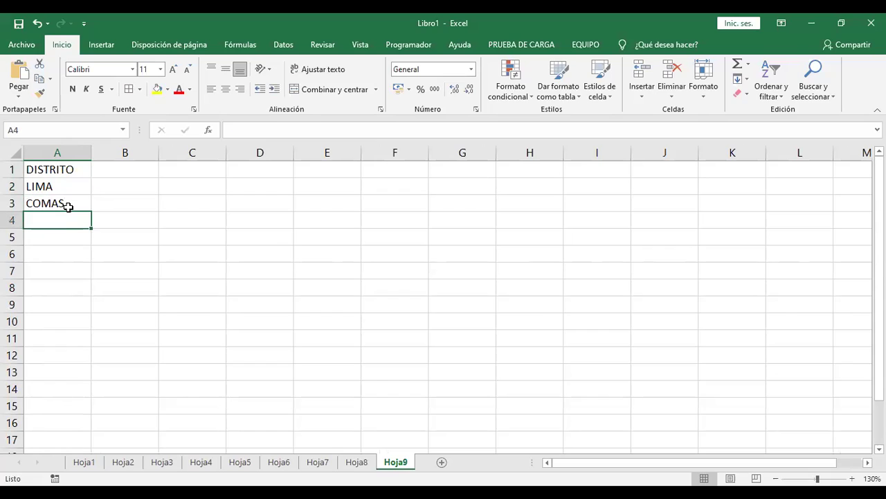
type("CARABAYLLO")
key("Return")
type("INDEPENDENCIA")
key("Return")
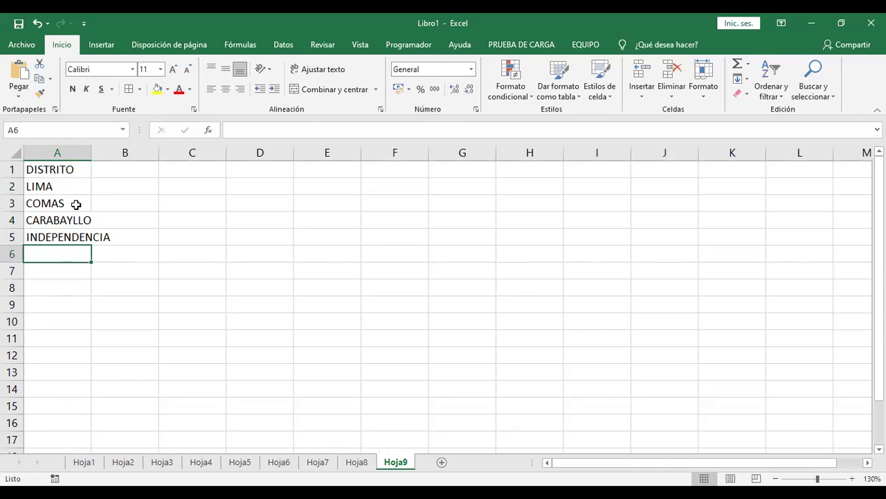
Widen column A and add SURCO, JESUS MARIA, ANCON and VENTANILLA in A6:A9
left_click_drag(91, 153, 116, 153)
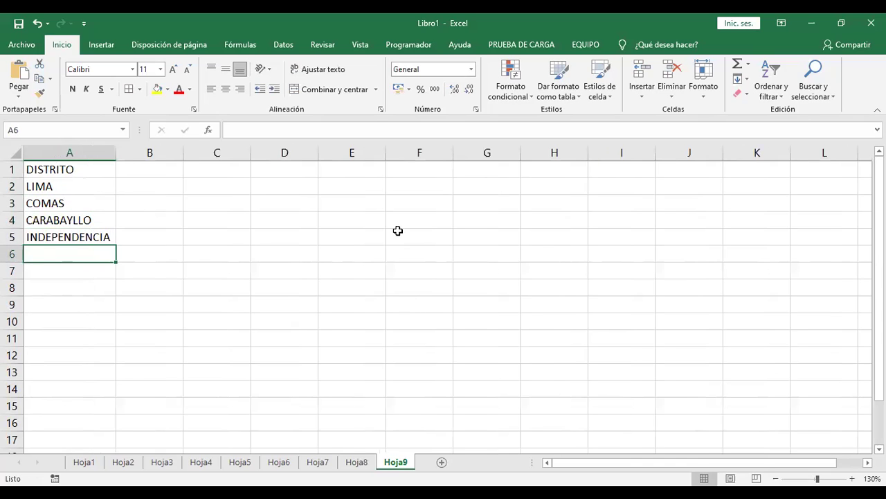
type("SURCO")
key("Return")
type("JESUS MARIA")
key("Return")
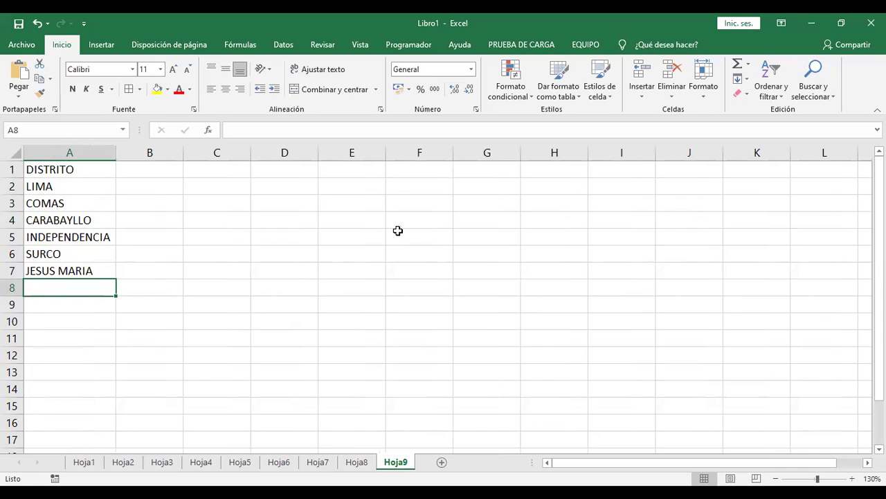
type("ANCON")
key("Return")
type("VENTABN")
key("BackSpace")
key("BackSpace")
type("NILLA")
key("Return")
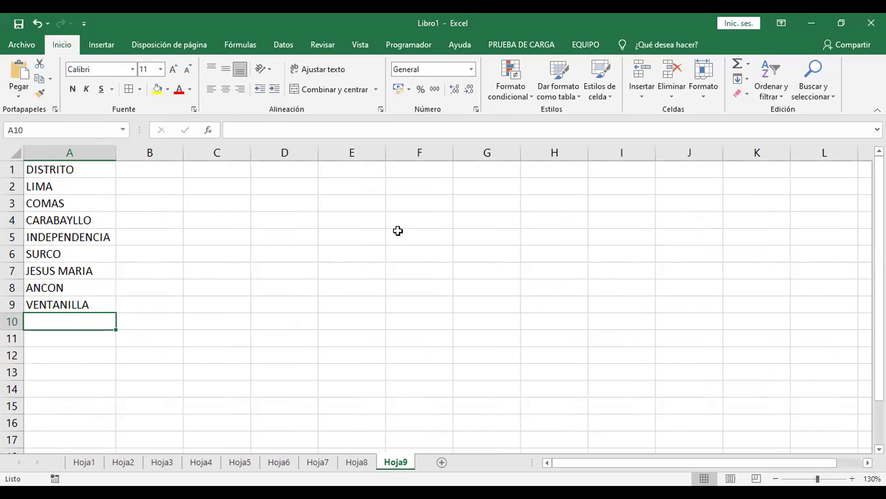
Add SAN BORJA, SMP, SJL (replacing VES) and CANTA in A10:A13
type("SAN BORJA")
key("Return")
type("SM")
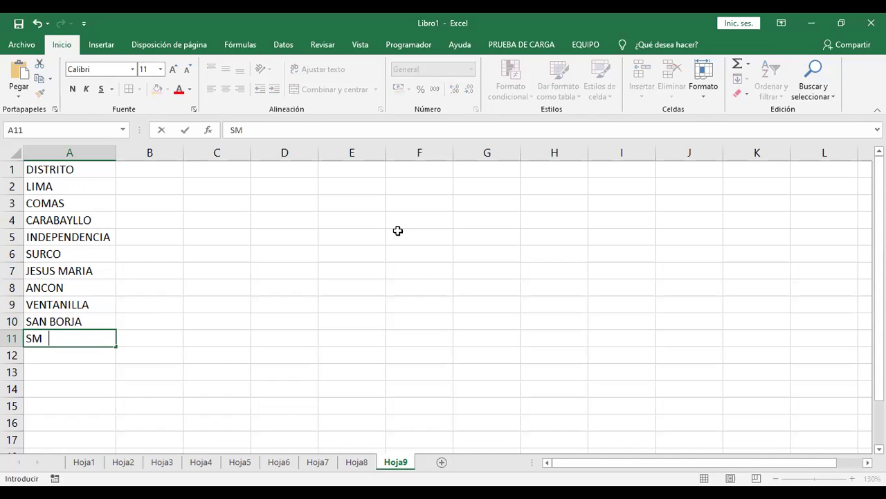
key("BackSpace")
type("P")
key("Return")
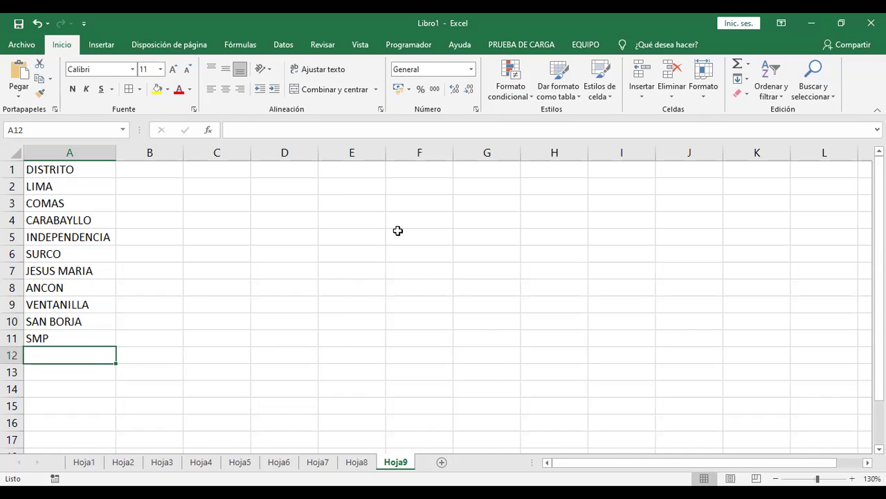
type("VES")
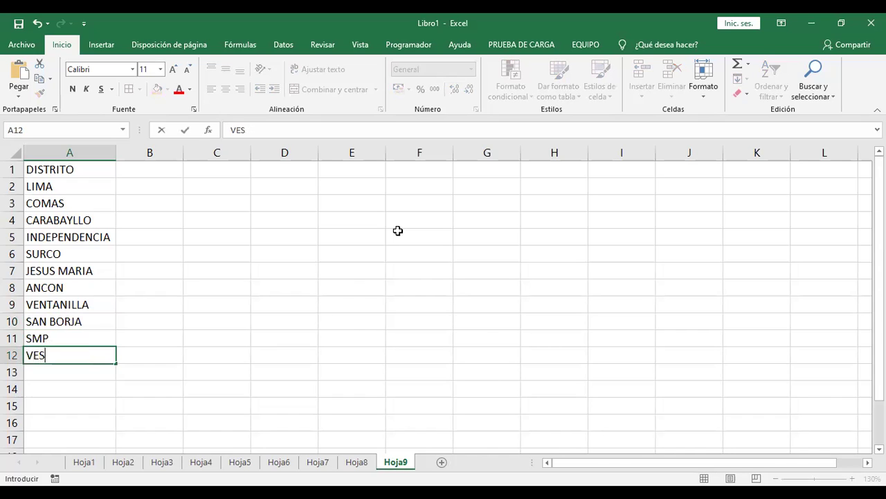
key("Return")
key("Up")
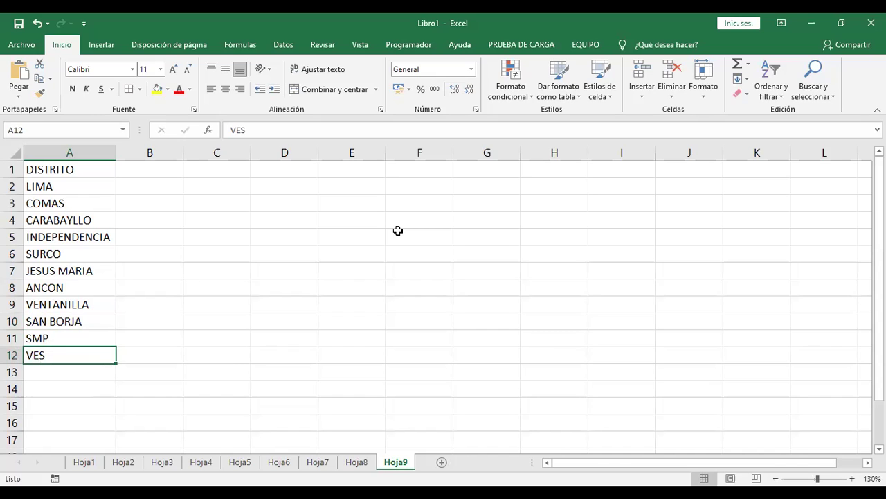
type("SJL")
key("Return")
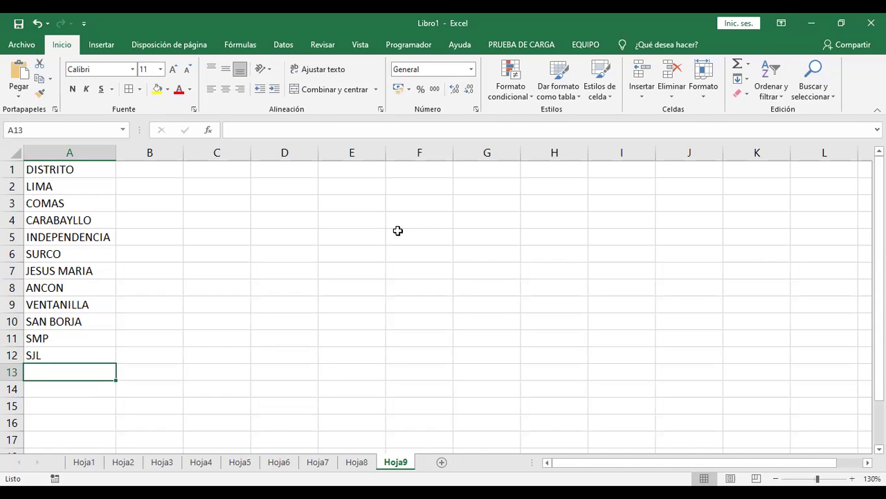
type("CANTA")
key("Return")
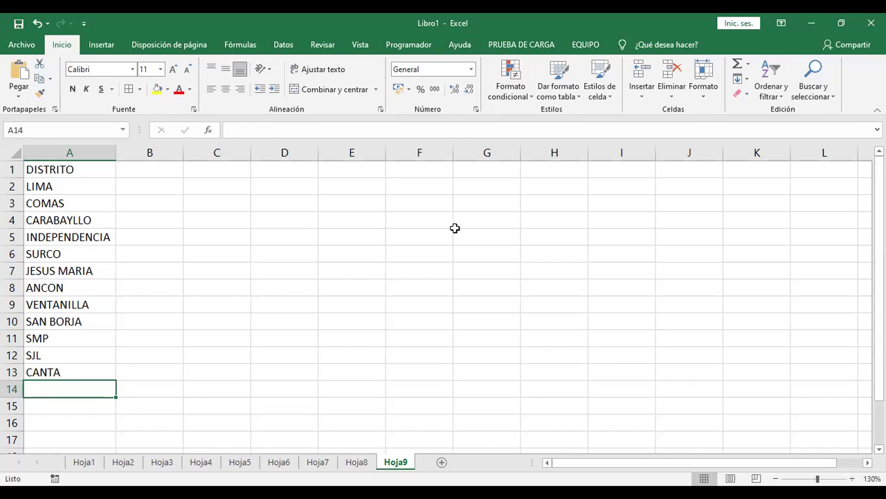
left_click_drag(455, 228, 472, 236)
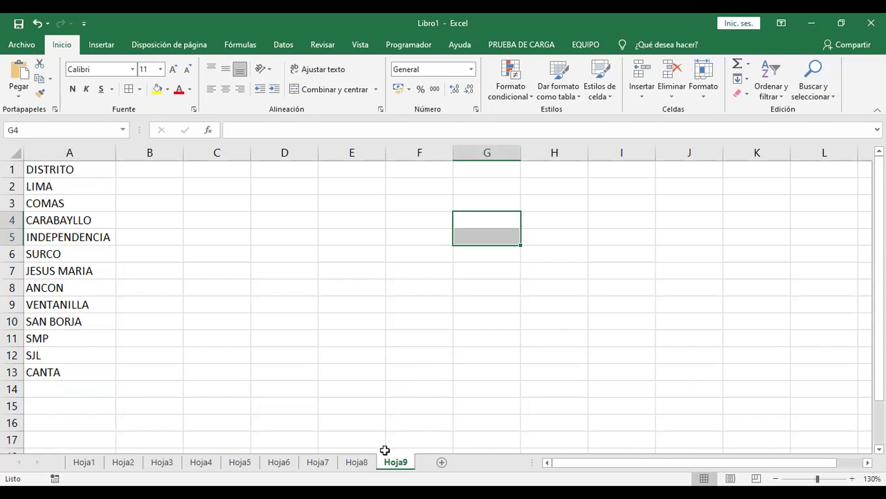
Return to the Hoja8 sheet tab with the empty bordered DISTRITO cells
left_click(367, 465)
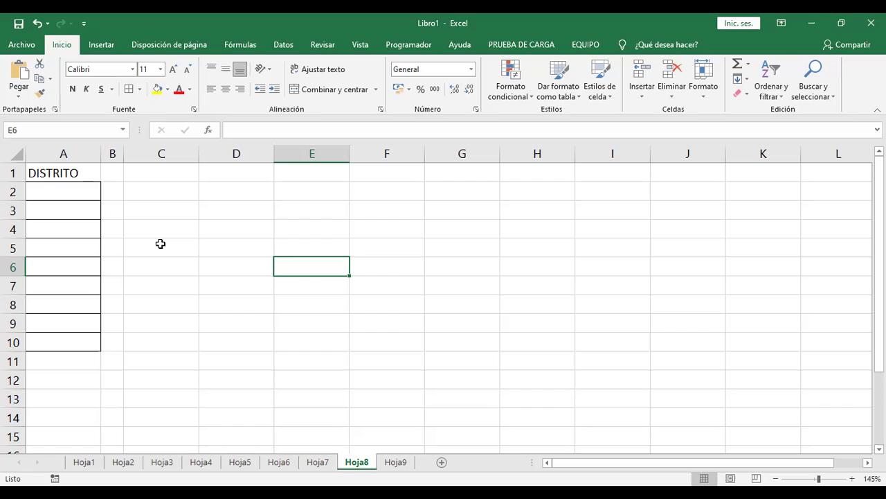
Select A2:A10 and choose Lista under Permitir in Validación de datos
left_click_drag(76, 192, 67, 341)
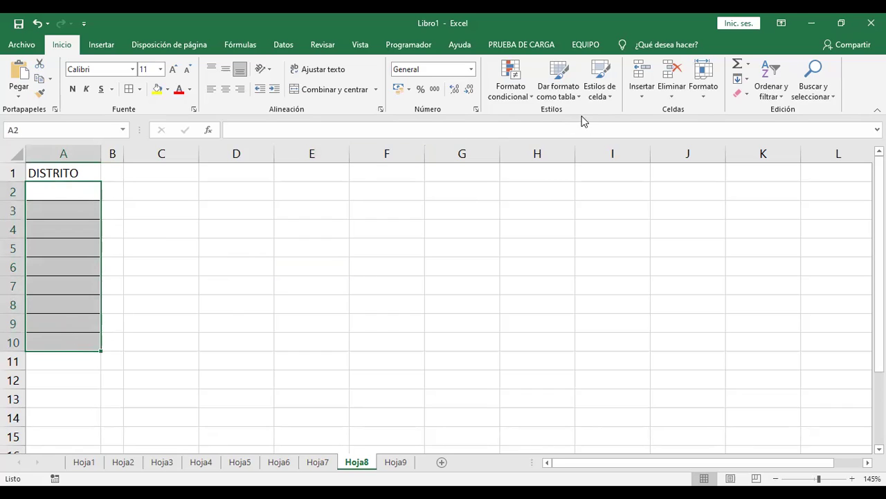
left_click(284, 46)
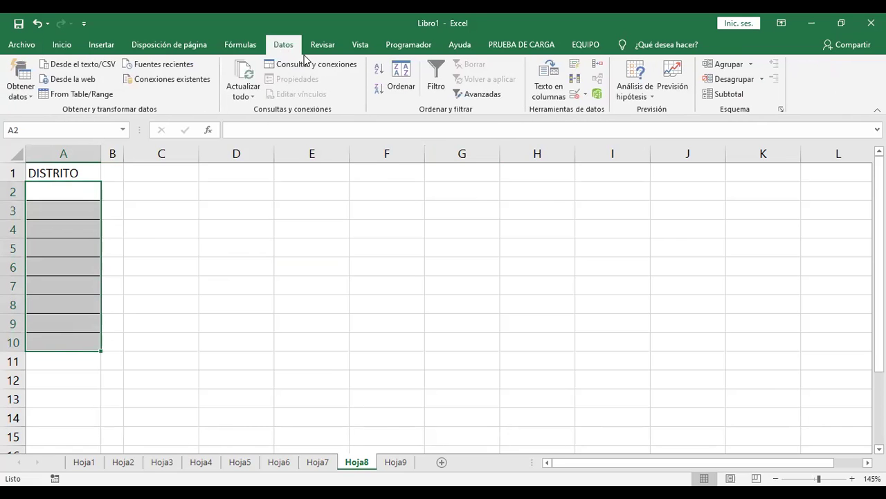
left_click(574, 93)
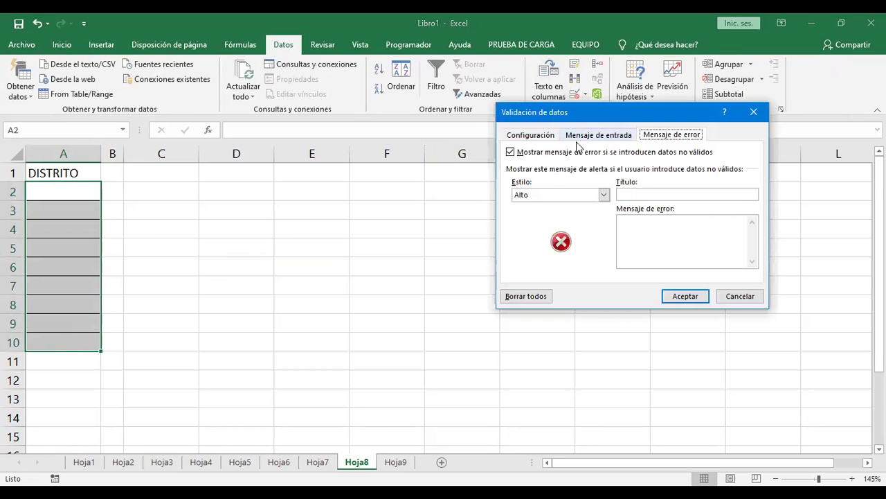
left_click(533, 134)
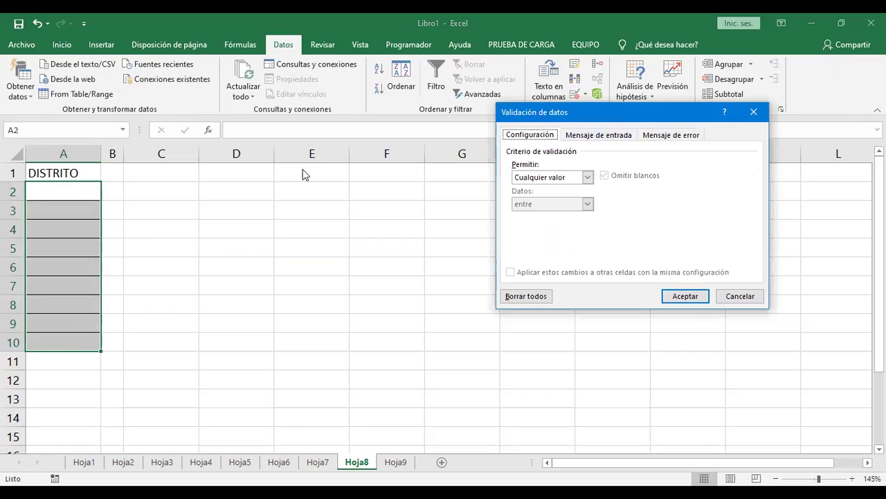
left_click(334, 229)
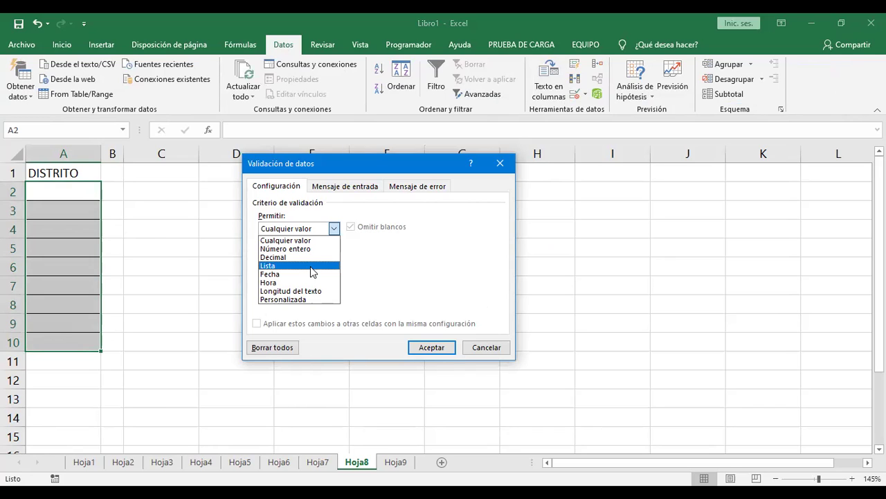
left_click(311, 266)
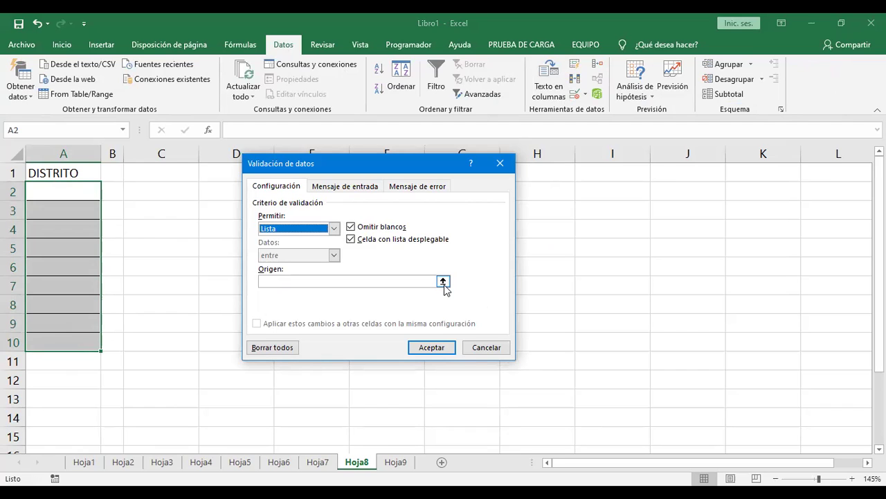
Pick Hoja9's A2:A13 as the list source range
left_click(443, 281)
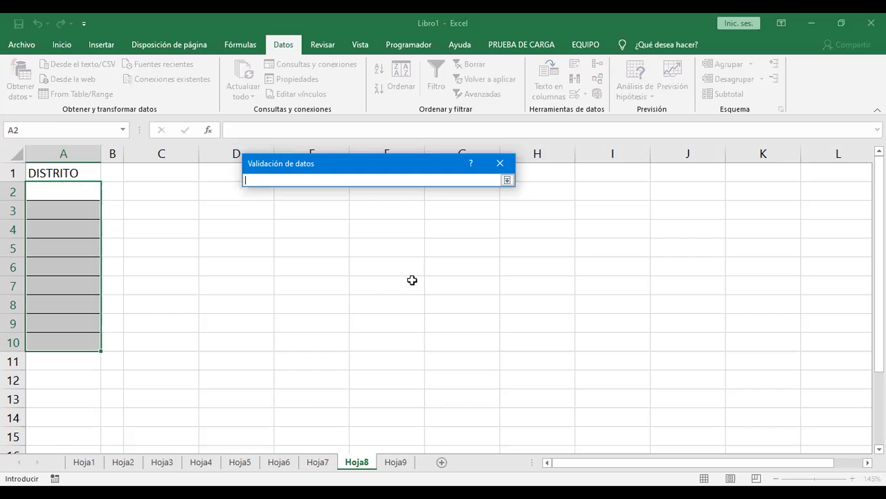
left_click(395, 462)
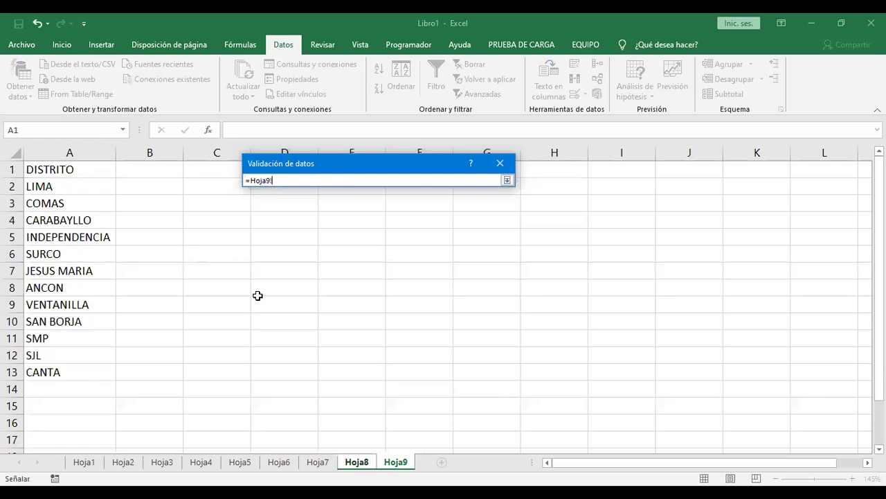
left_click_drag(81, 180, 69, 200)
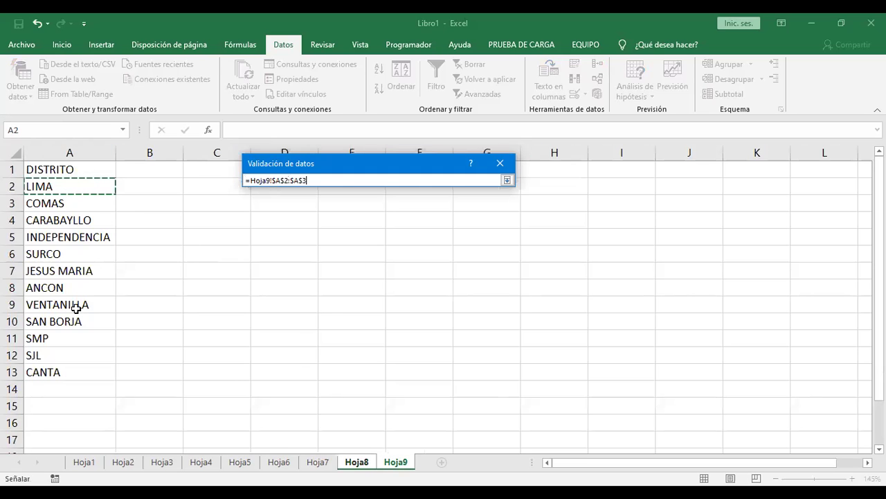
left_click_drag(79, 363, 78, 372)
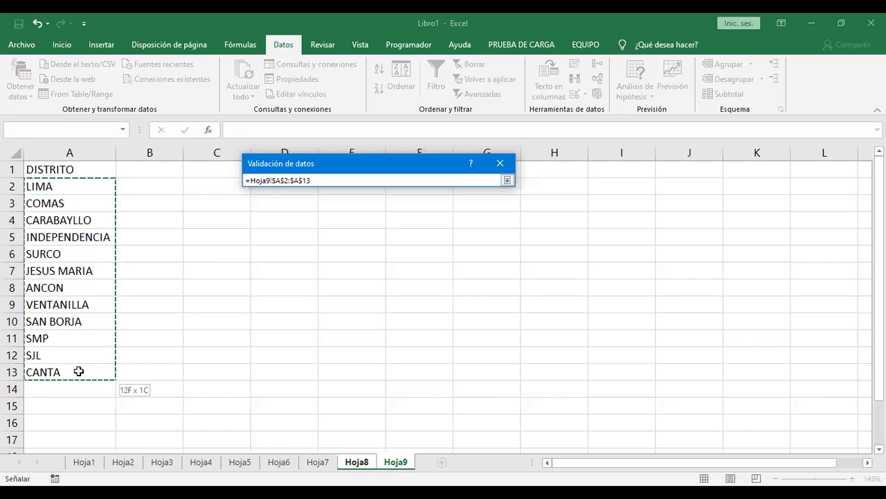
left_click(507, 180)
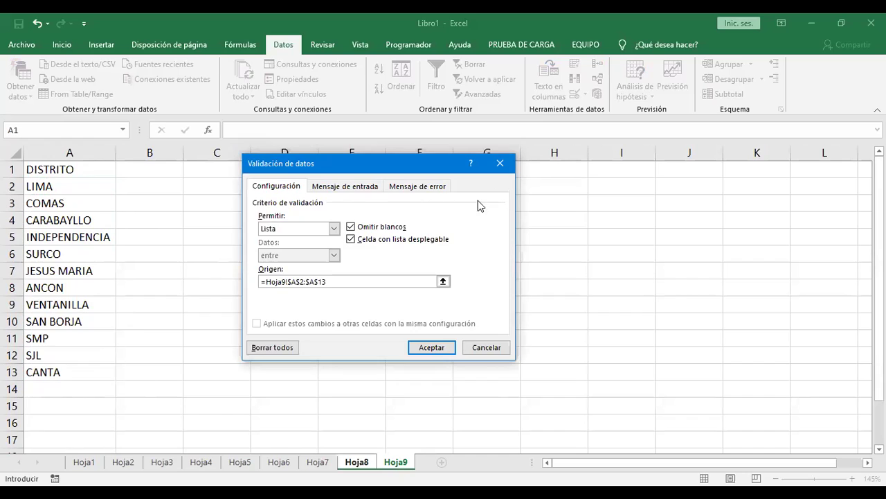
left_click(331, 282)
Clear the doubled reference and reselect Hoja9 A2:A13, giving =Hoja9!$A$2:$A$13
left_click(443, 282)
left_click(89, 185)
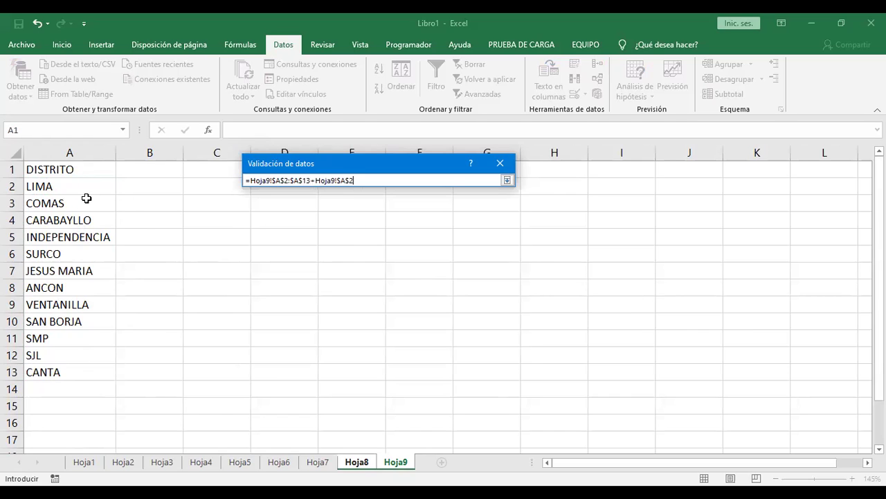
left_click(83, 367, "shift")
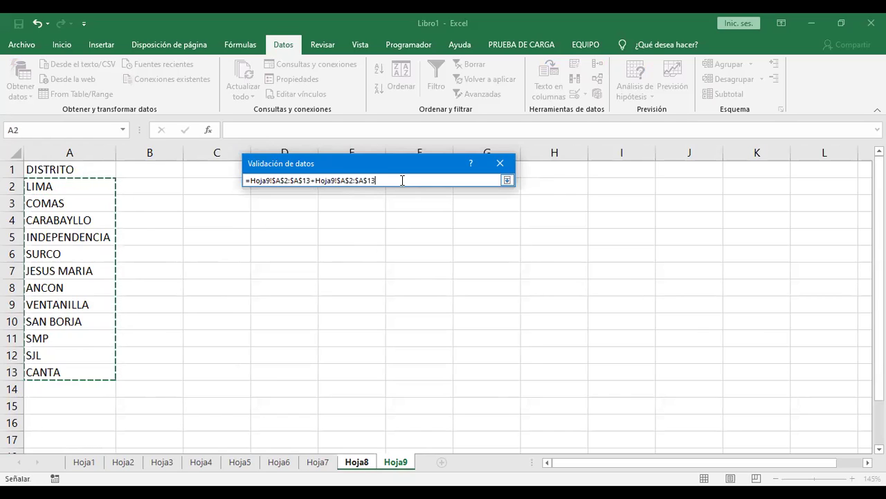
left_click_drag(377, 180, 227, 181)
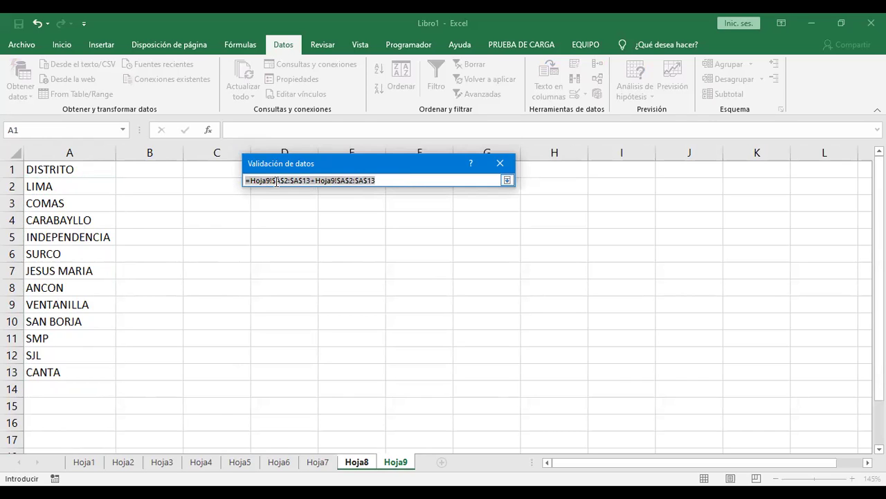
key("BackSpace")
left_click(86, 194)
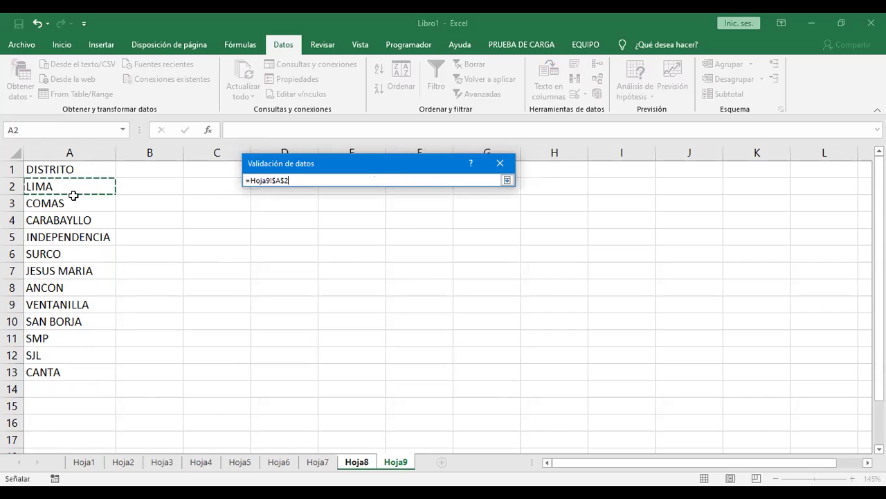
left_click(72, 370, "shift")
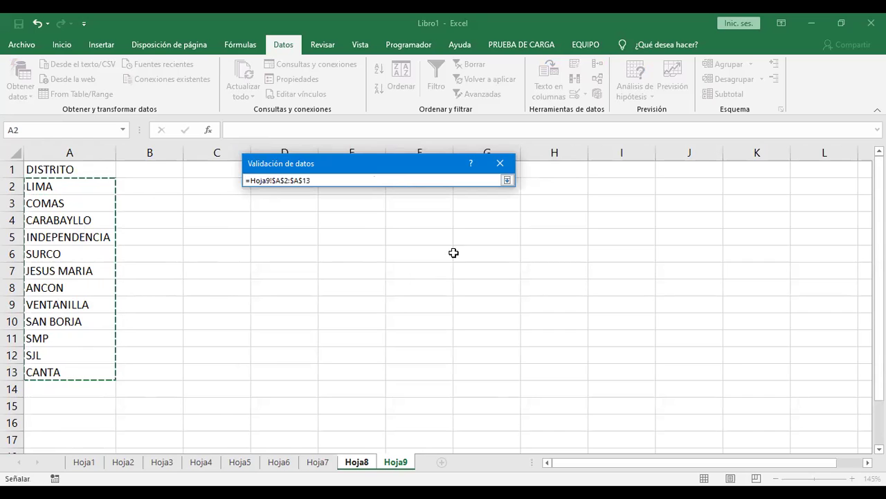
left_click(508, 180)
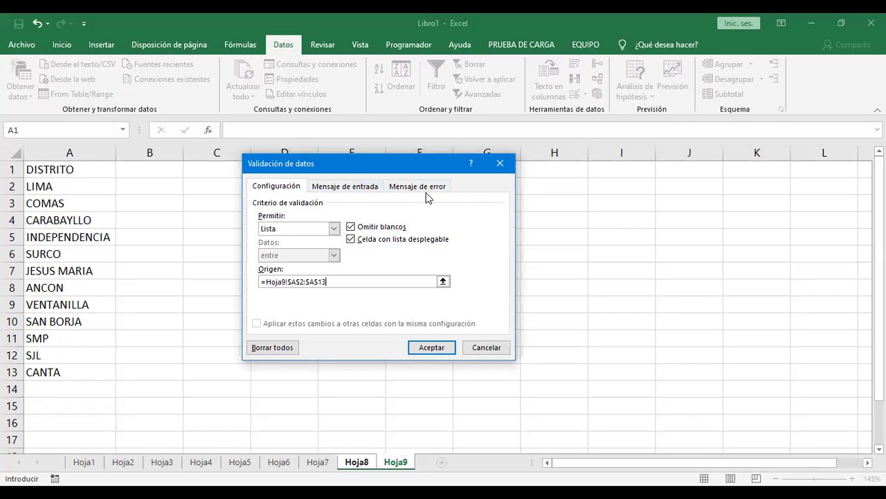
Set the error alert to Información style, titled DISTRITOS, with a select-from-list message
left_click(426, 187)
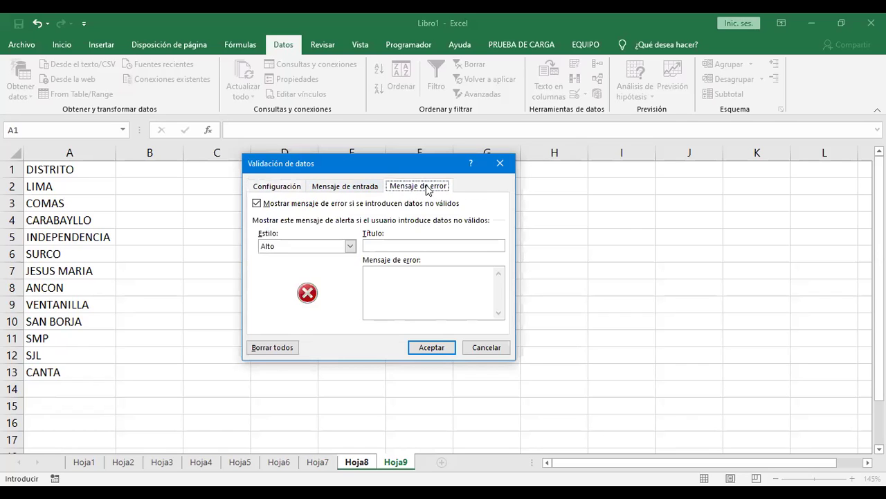
left_click(351, 246)
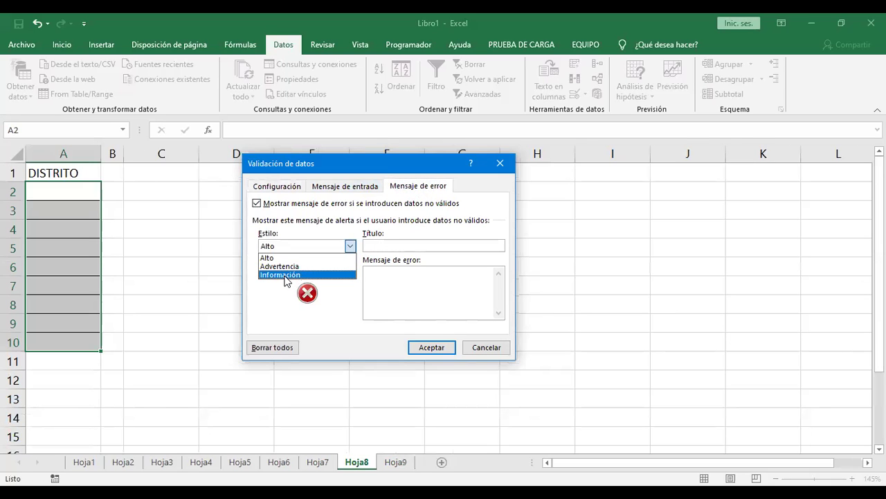
left_click(285, 275)
left_click(384, 246)
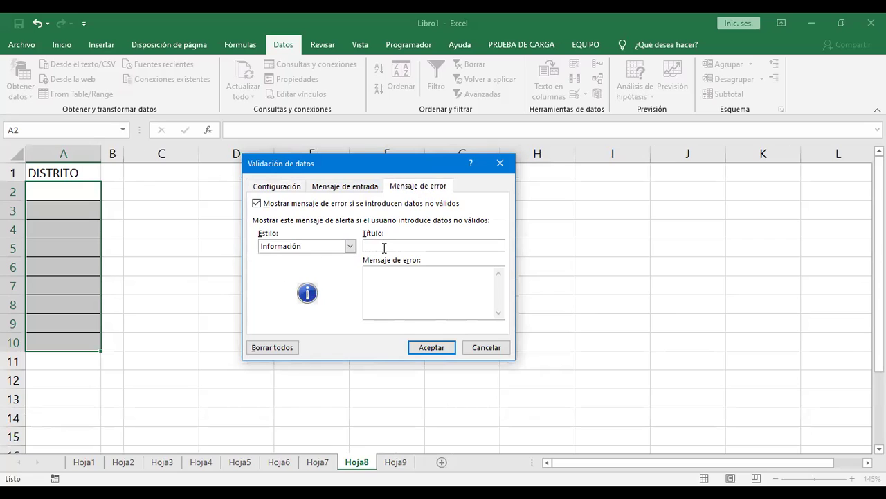
type("dISTRITOS")
double_click(384, 247)
type("DIST")
type("ITOS")
type("Por favor seleccione ")
type("un elemento de la lista")
Change the message to 'Por favor seleccione un Distrito de la lista' and click Aceptar
double_click(461, 272)
type("d de la lista")
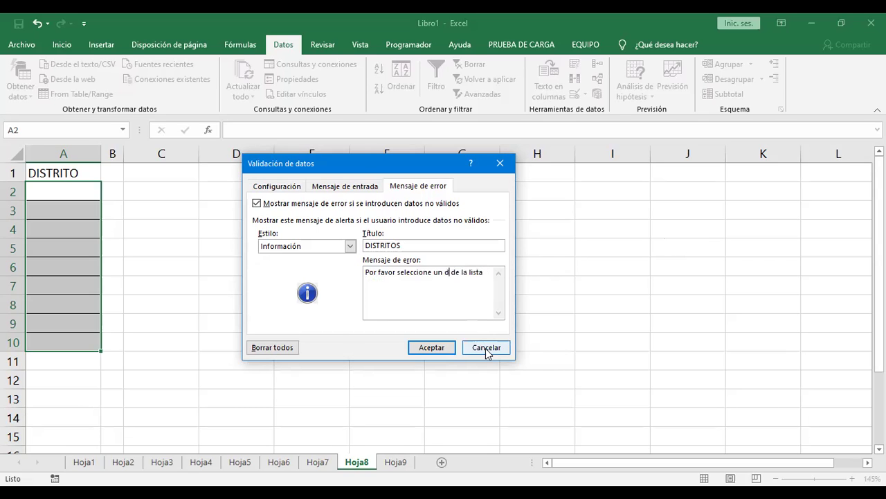
key("BackSpace")
type("Distrito")
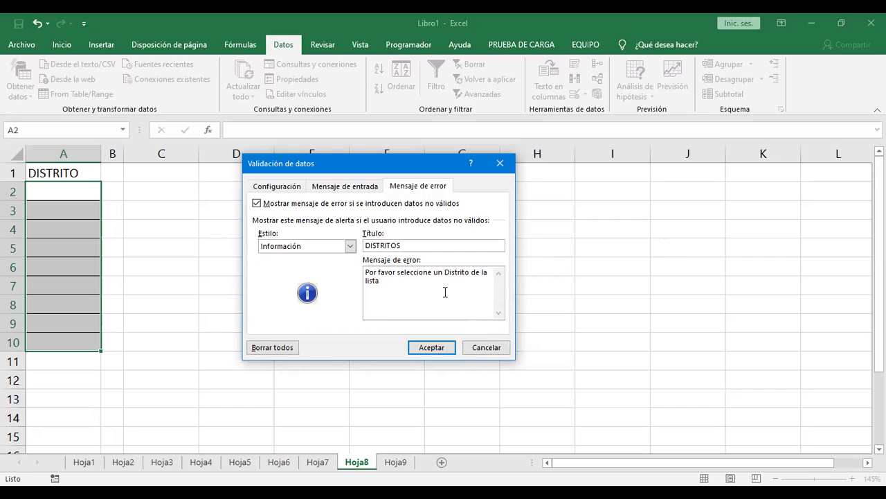
left_click(274, 182)
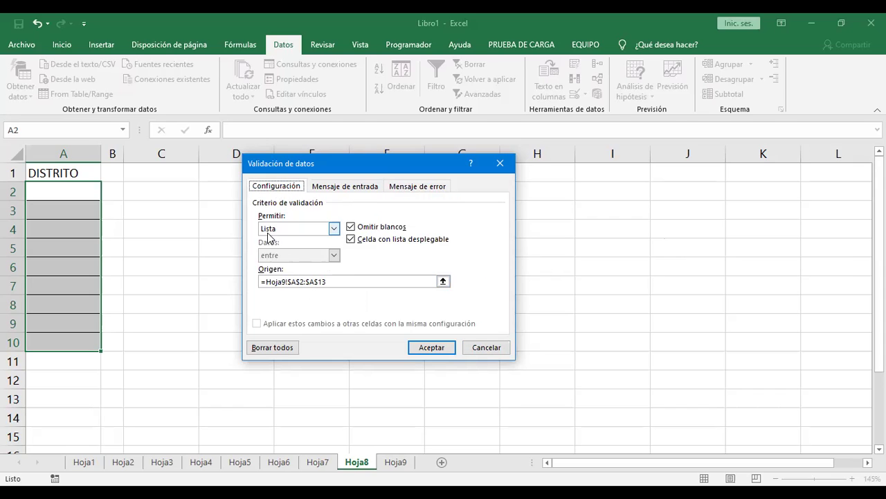
left_click(409, 186)
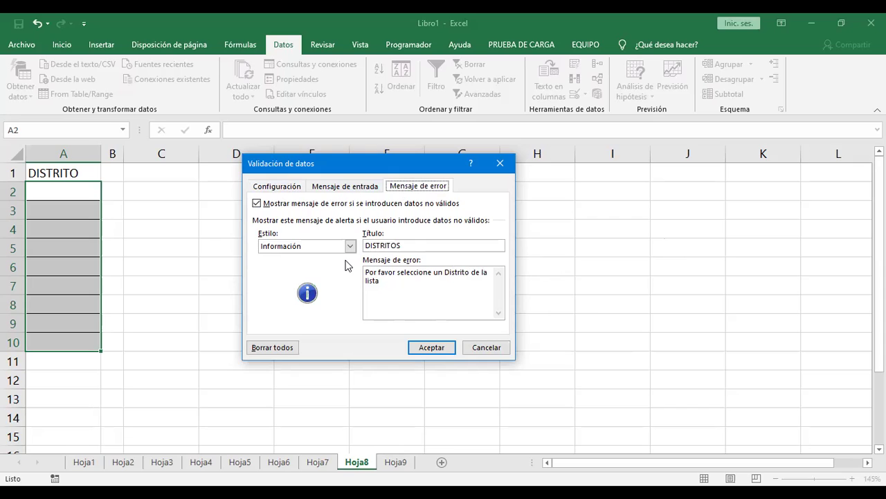
left_click(447, 349)
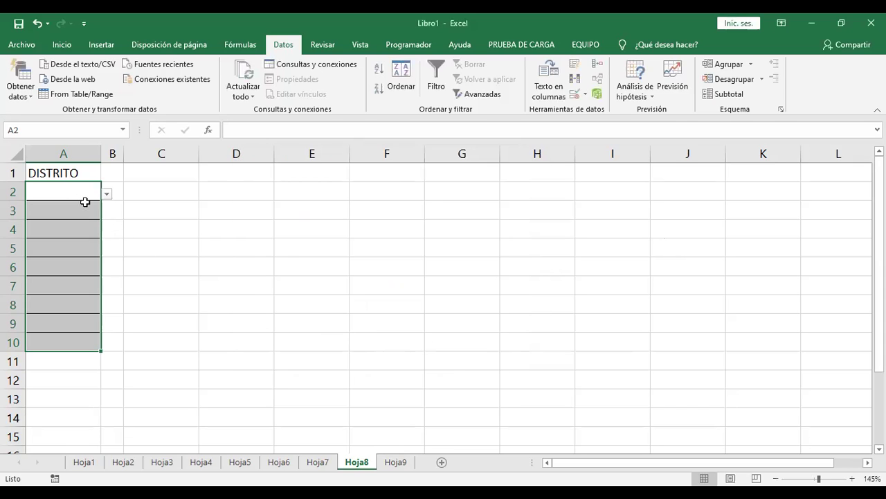
Choose CARABAYLLO from the district dropdown in A2 and A3
left_click(83, 196)
left_click(104, 194)
mouse_move(113, 229)
left_mouse_down()
mouse_move(116, 271)
mouse_move(115, 216)
left_mouse_up()
left_click(68, 233)
left_click(87, 208)
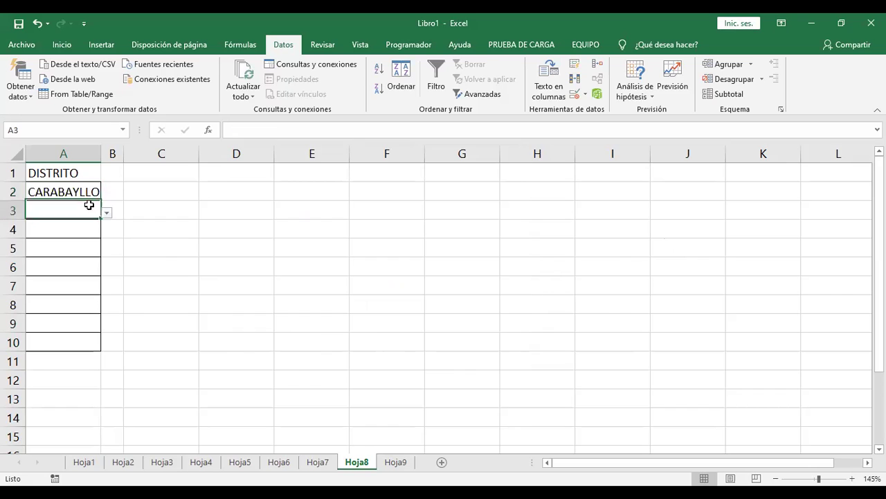
left_click(107, 213)
left_click(92, 250)
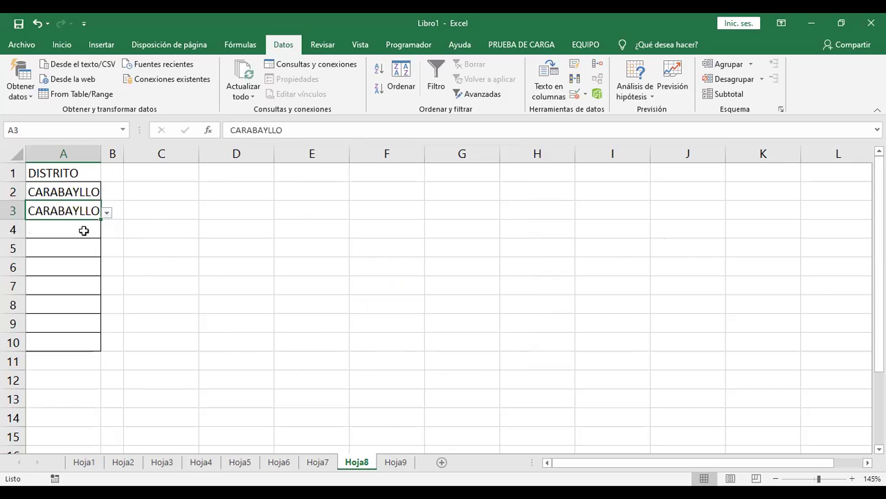
Choose CARABAYLLO in A4 as well, then widen column A
left_click(85, 229)
left_click(107, 236)
left_click(91, 232)
left_click(108, 230)
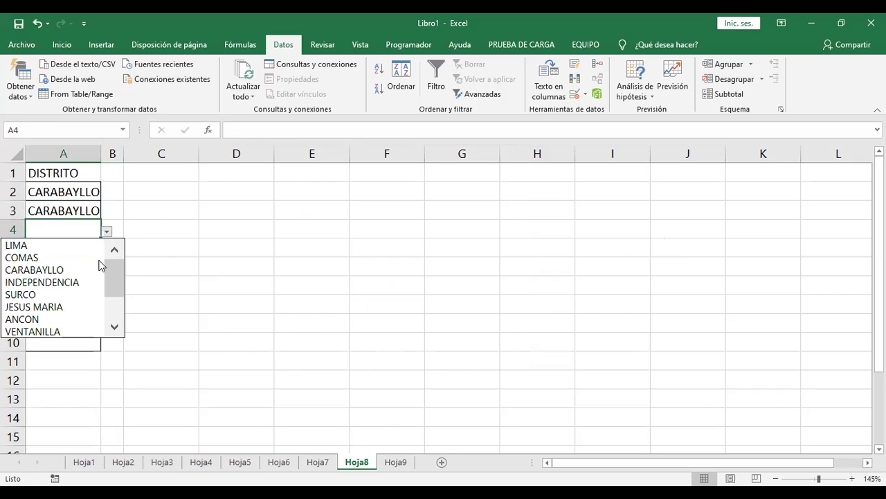
left_click(81, 270)
left_click(82, 254)
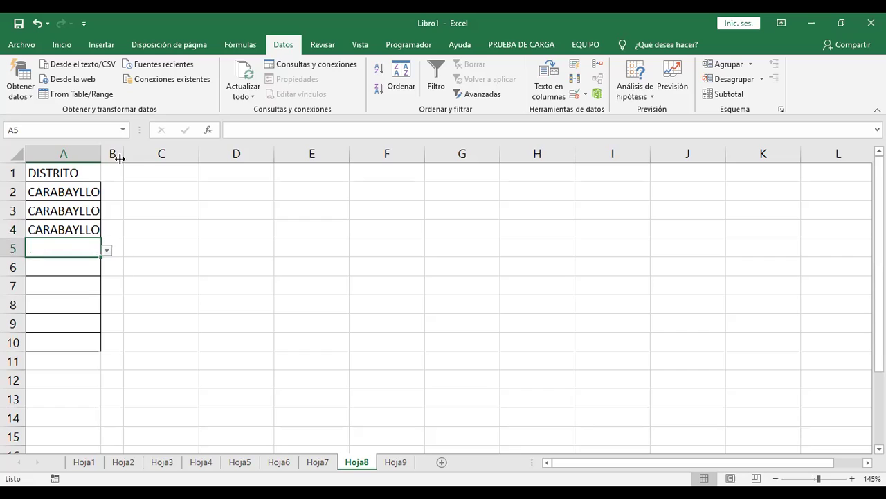
left_click_drag(103, 153, 141, 153)
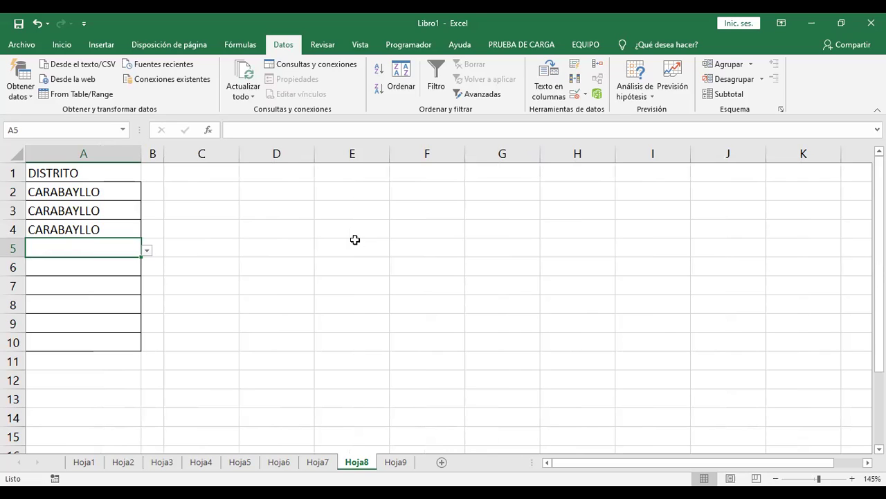
Keep 'collique' in A5 despite the alert, and pick INDEPENDENCIA for A6
type("col")
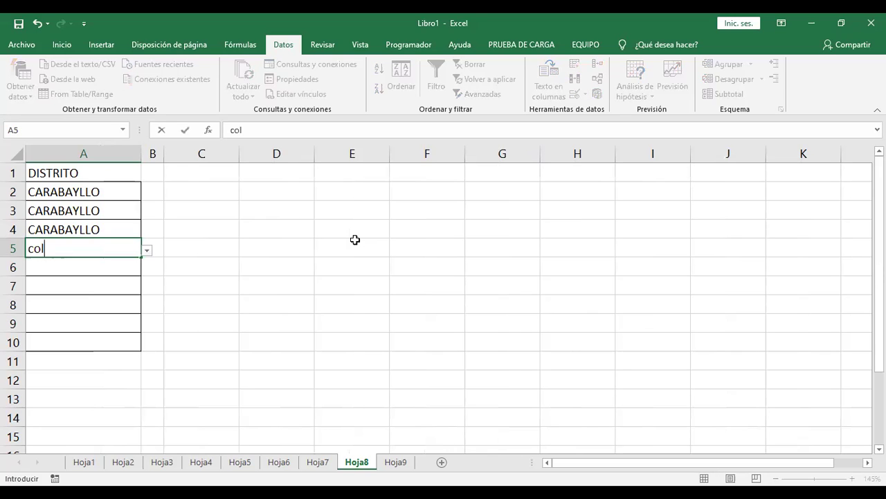
type("lique")
key("Return")
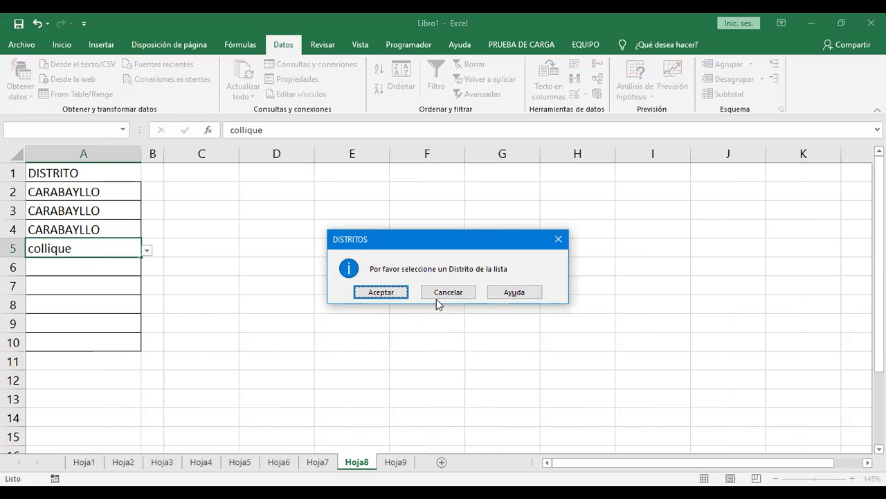
left_click(396, 298)
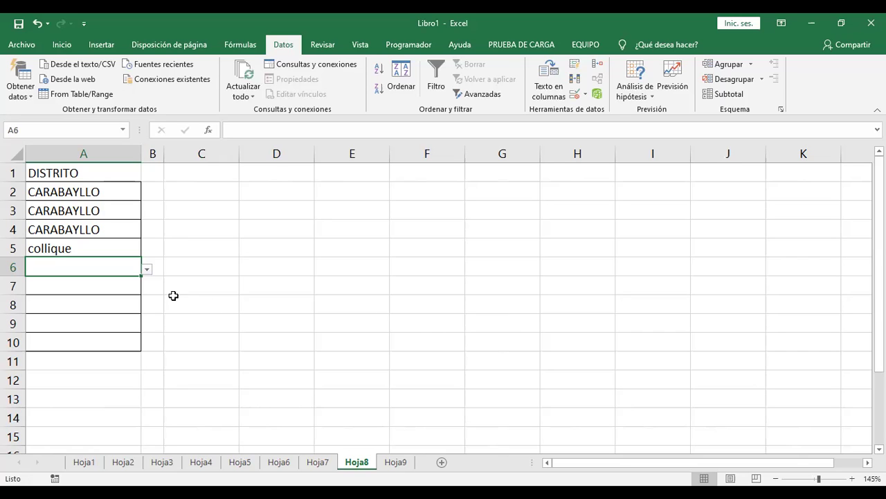
left_click(147, 270)
left_click(121, 321)
key("Return")
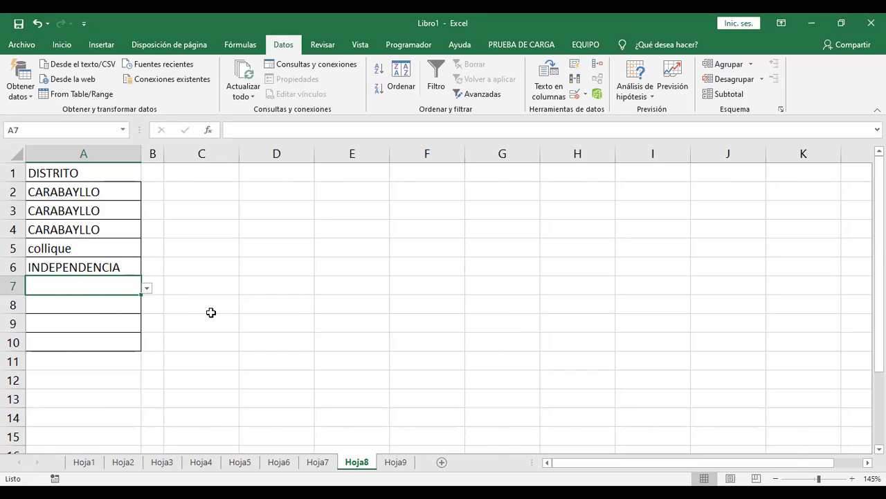
Enter ICA in A7 and accept it past the DISTRITOS alert
type("Ica")
key("BackSpace")
key("BackSpace")
key("BackSpace")
type("ICA")
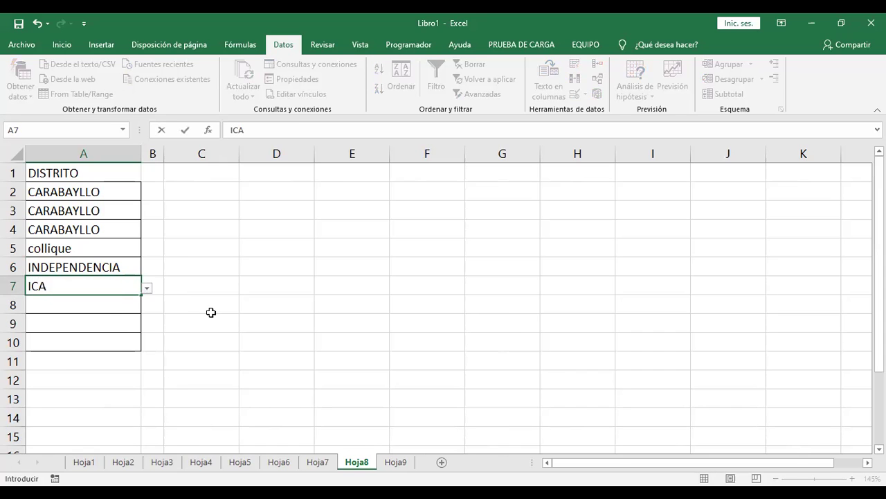
key("Return")
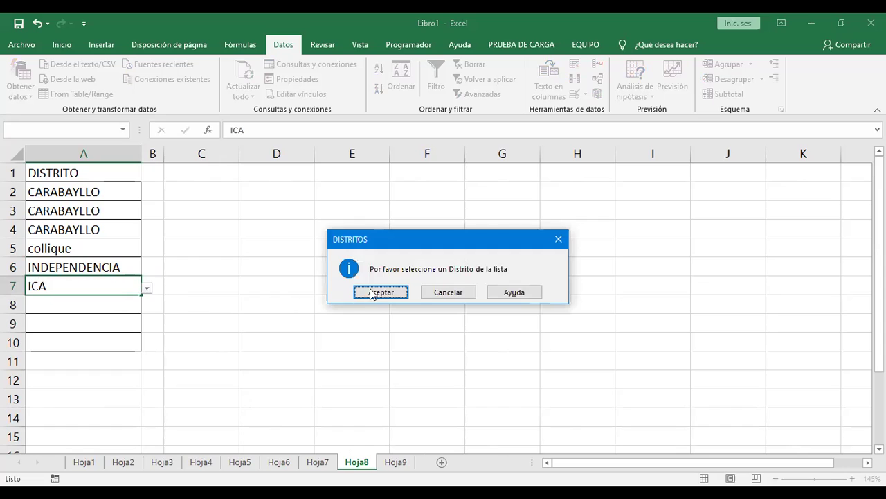
left_click(393, 290)
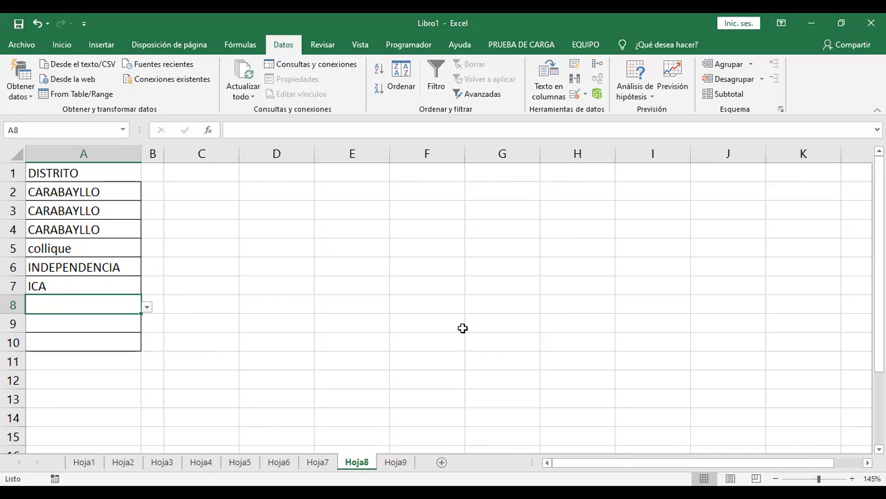
Add sheet Hoja10, widen column A, and enter the heading FECHAS in A1
left_click(402, 463)
left_click(441, 462)
left_click(398, 462)
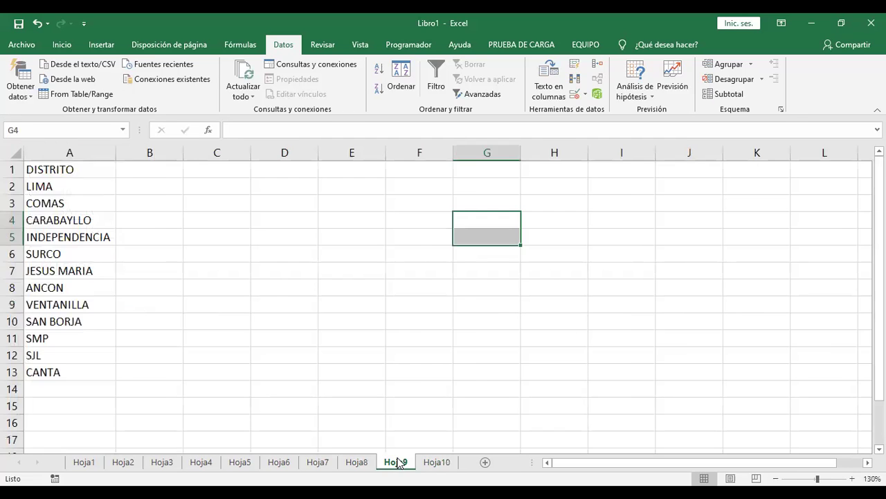
left_click(430, 465)
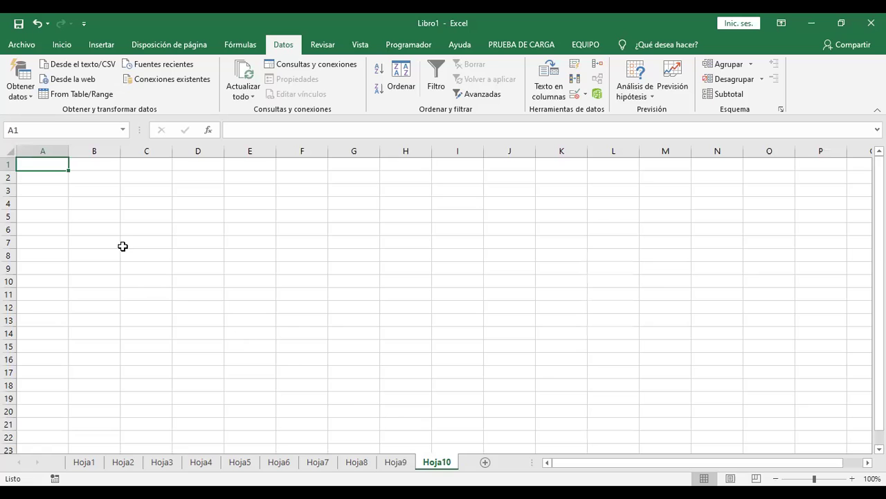
scroll(111, 235, "up", 1)
scroll(105, 218, "up", 2)
left_click_drag(100, 157, 130, 157)
type("FECHAS")
key("Return")
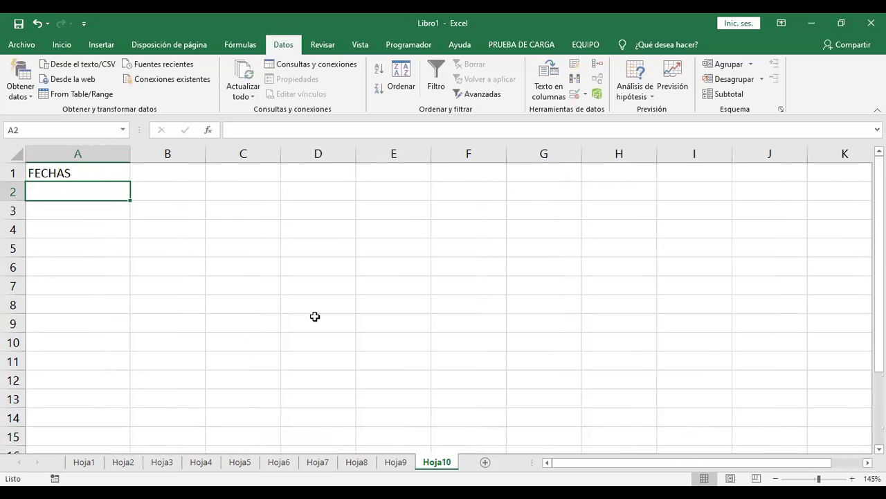
Put borders on cells A2:A10 below the FECHAS heading
left_click_drag(103, 192, 98, 342)
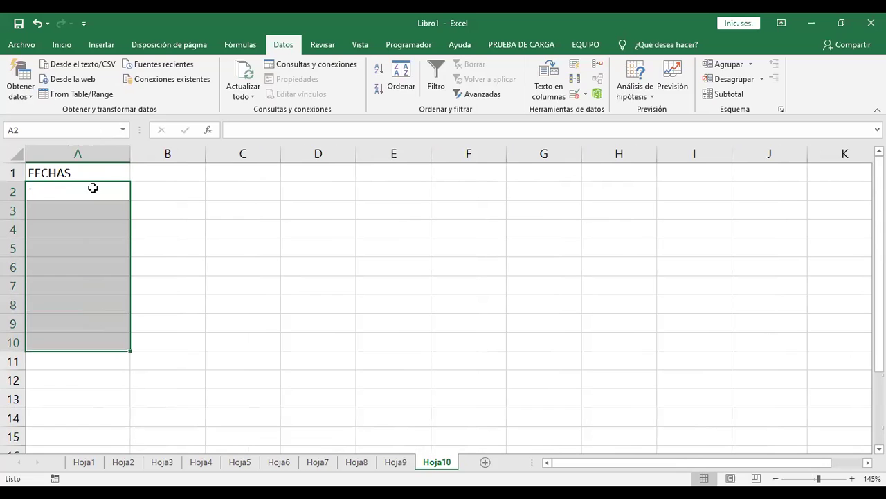
left_click(69, 44)
left_click(129, 89)
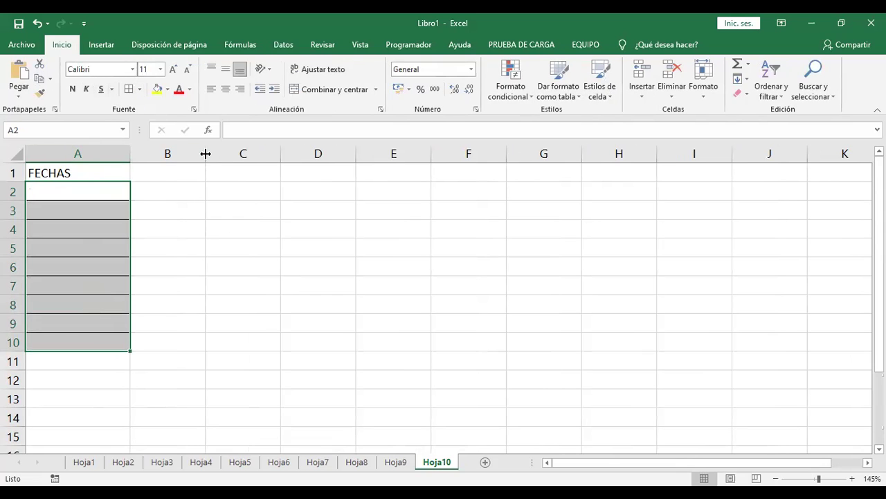
Narrow column B and enter the note 'Solo fechas mayores a la fecha actual' in C2
left_click_drag(205, 154, 148, 154)
left_click(185, 191)
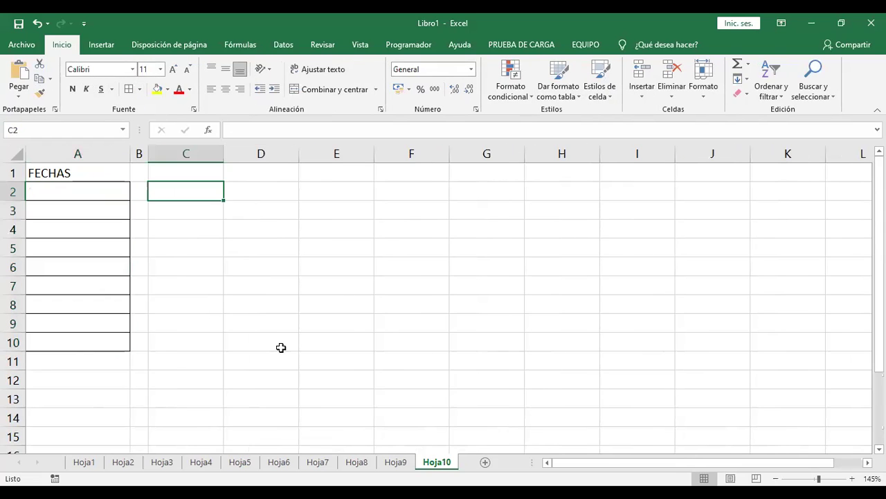
type("sOLO ")
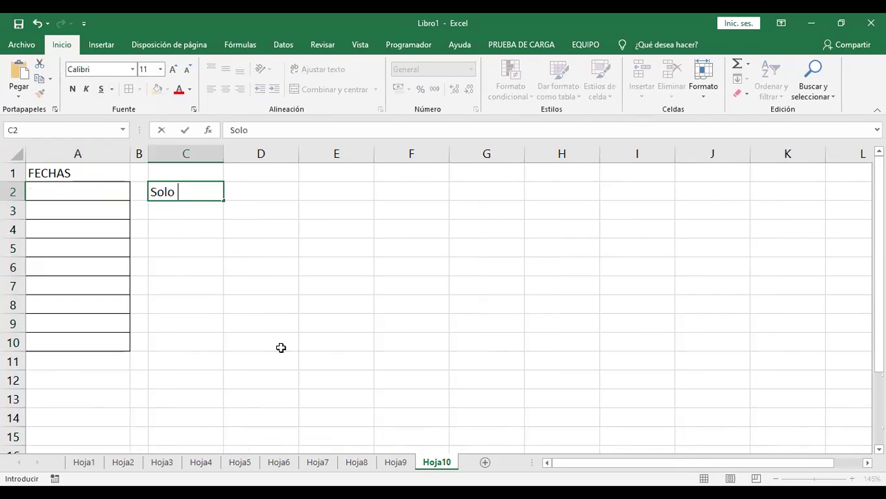
type("fechas mayores a la ")
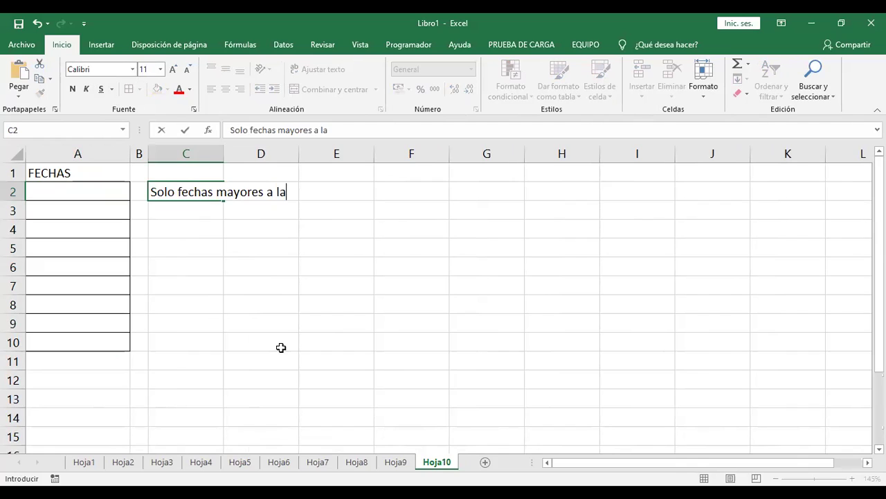
type("fecha actual")
key("Return")
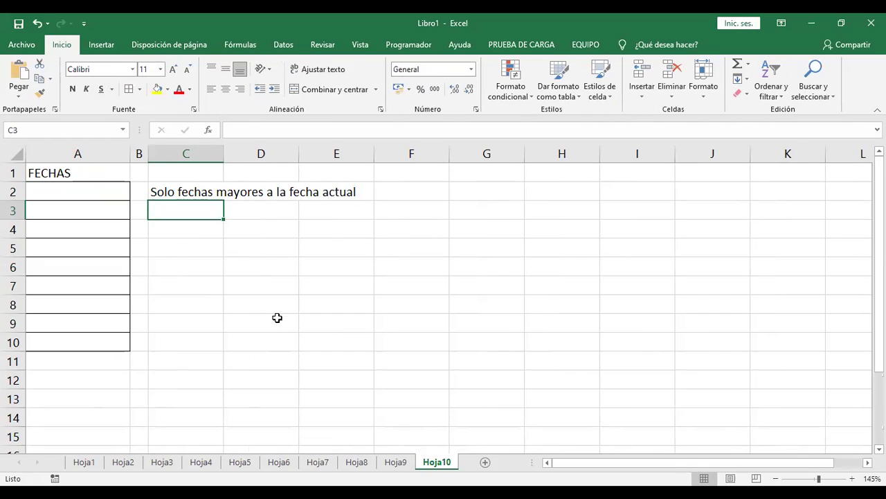
Revise the C2 note by inserting 'o igual' after 'mayores'
left_click(197, 193)
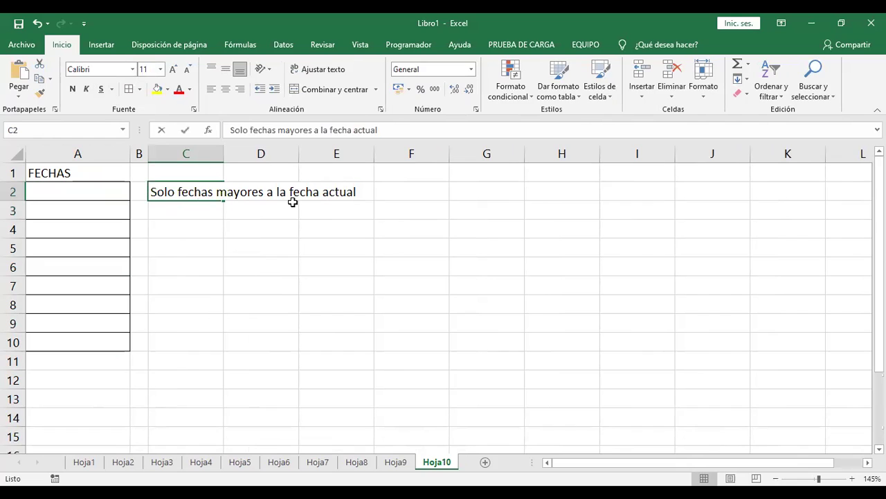
type("o igual")
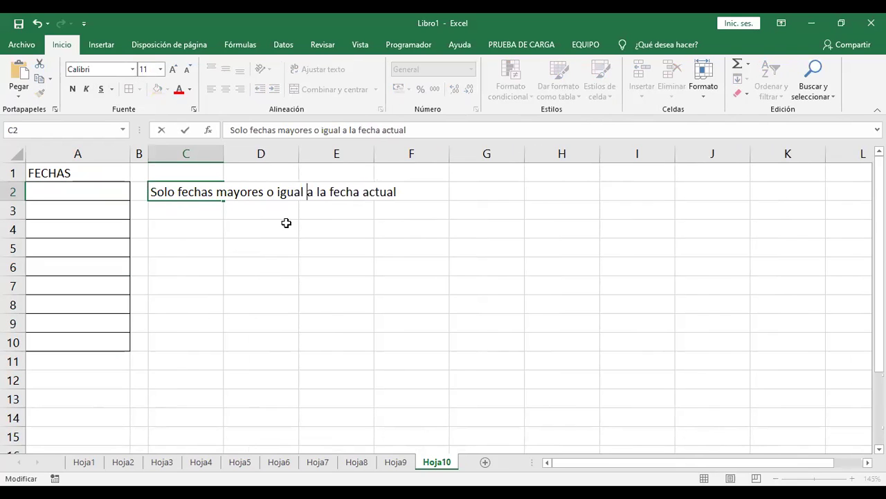
key("Return")
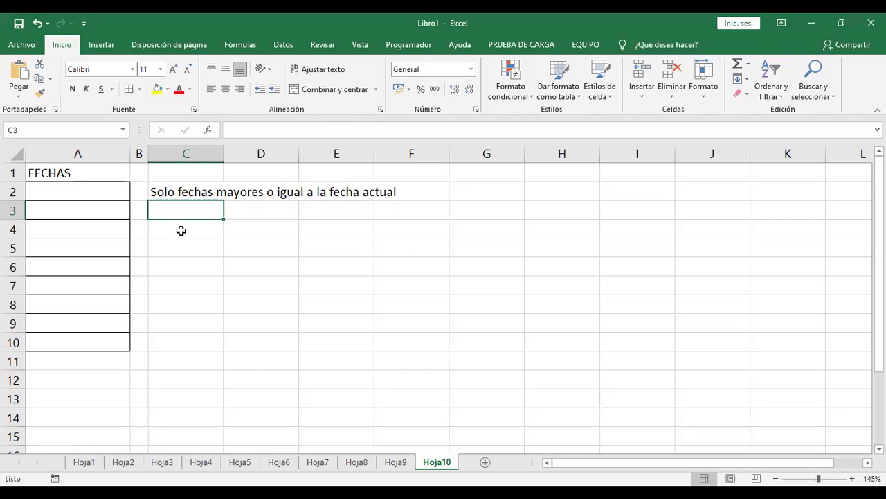
Select A2:A10 and open Data Validation on its Configuración settings
left_click_drag(106, 192, 110, 341)
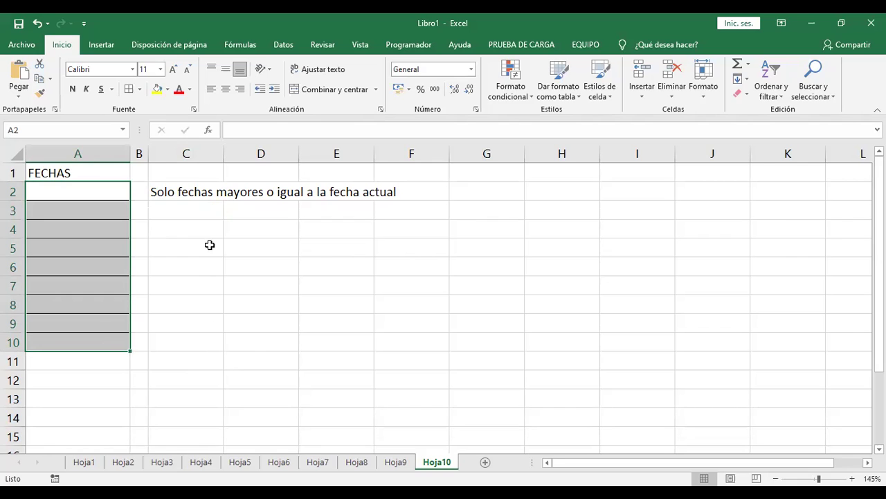
left_click(283, 45)
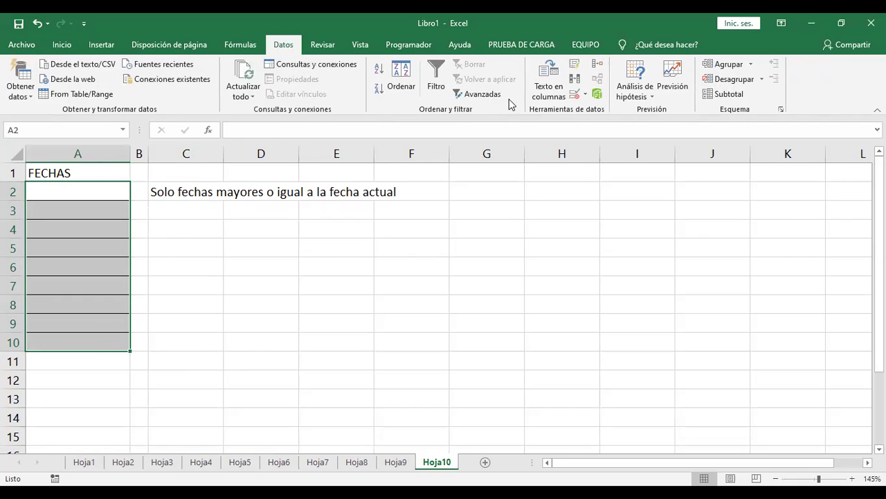
left_click(574, 95)
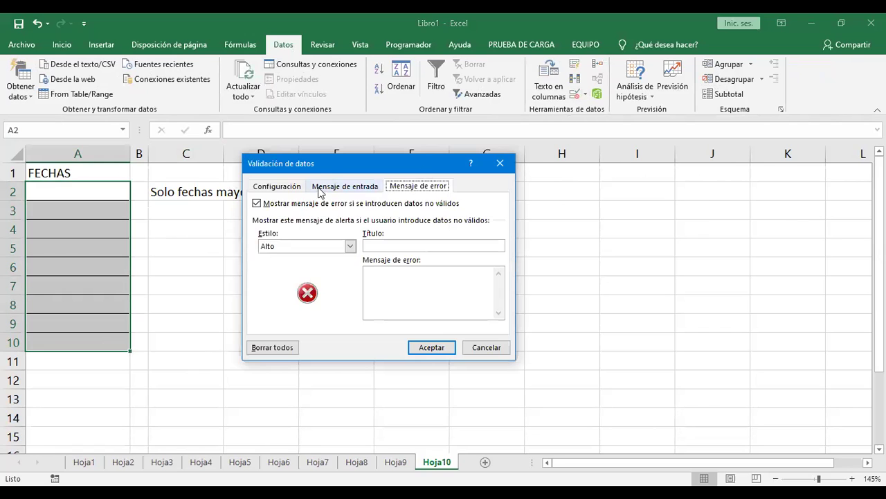
left_click(295, 188)
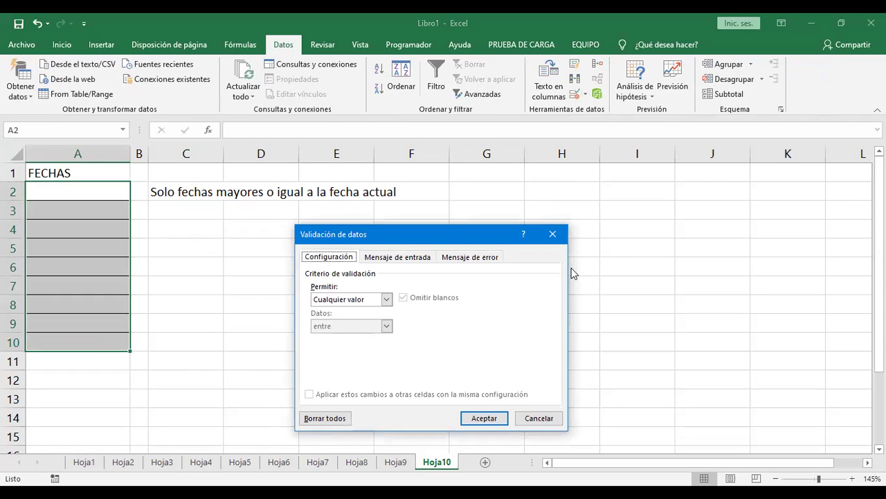
Set the allowed data type (Permitir) to Fecha
left_click(387, 299)
left_click(403, 237)
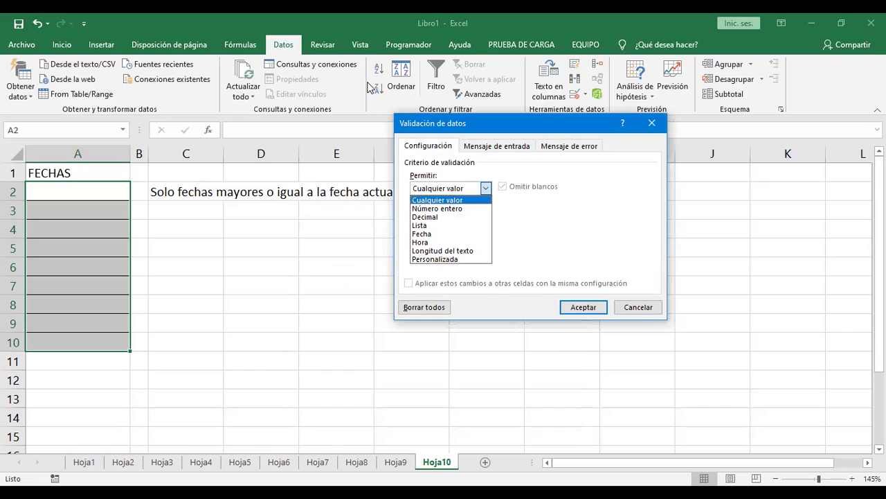
left_click(474, 123)
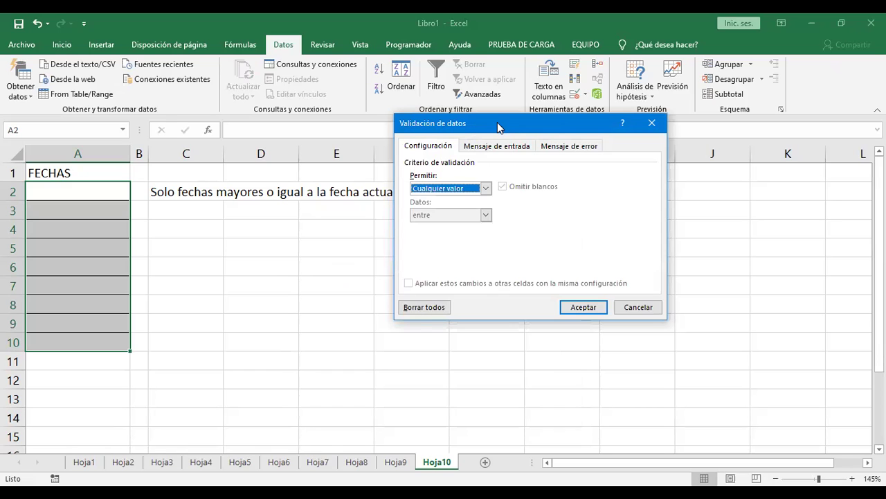
left_click(642, 143)
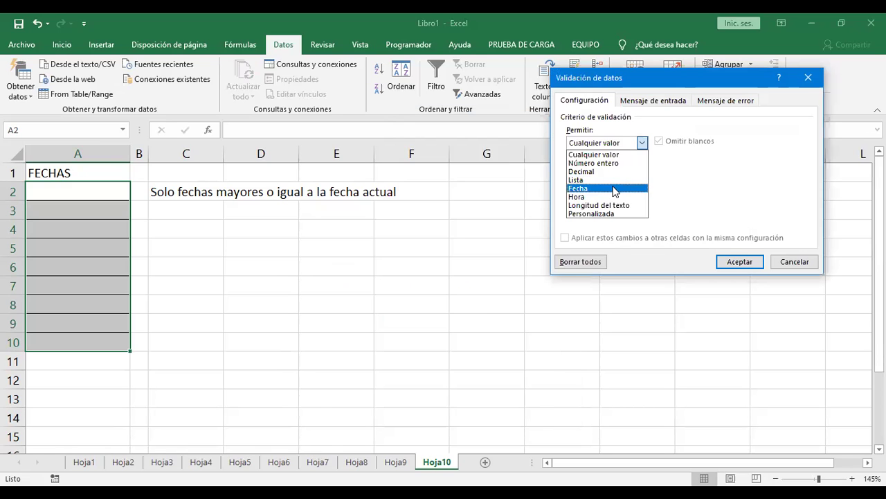
left_click(614, 189)
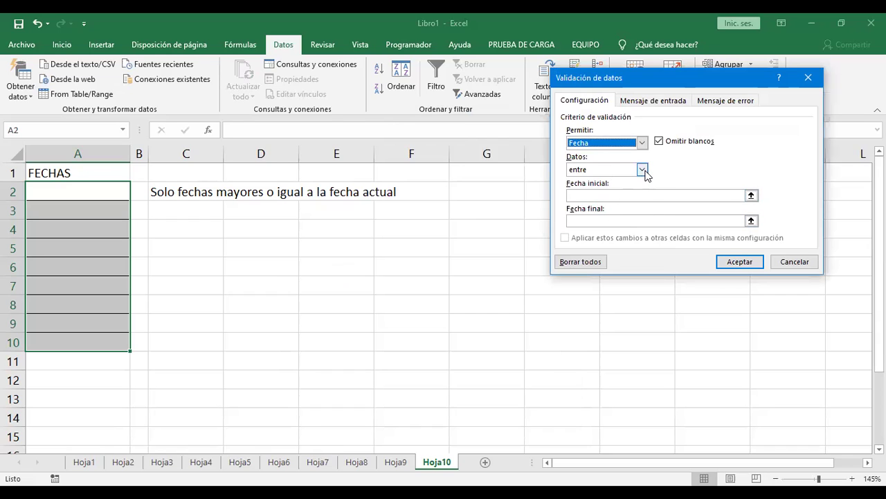
left_click(642, 170)
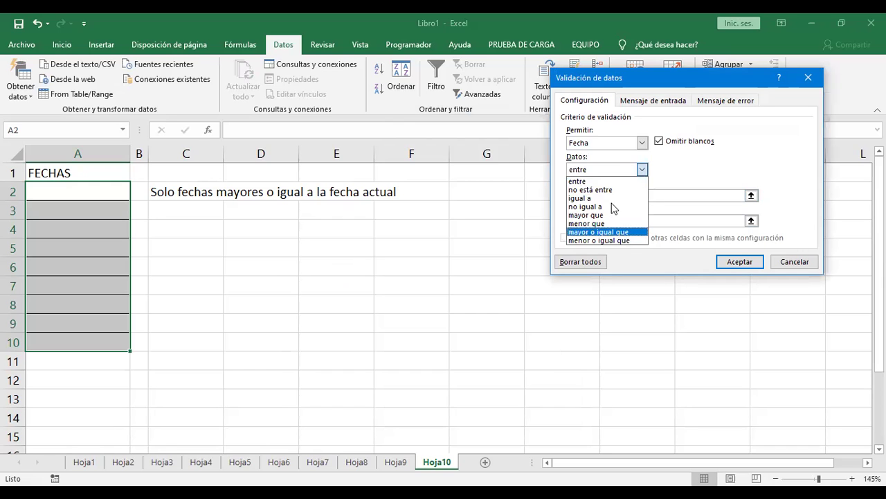
Set the date rule to 'mayor o igual que' with Fecha inicial =HOY() instead of 17/10/2021
key("Return")
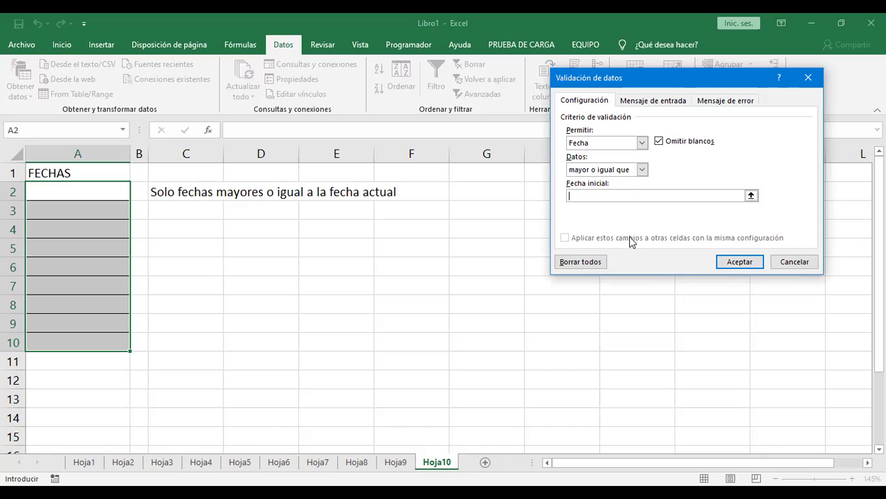
type(">17/10/2021")
left_click(594, 201)
key("Left")
key("Left")
key("Left")
key("BackSpace")
key("Delete")
key("Delete")
key("Delete")
key("Delete")
key("Delete")
key("Delete")
key("Delete")
key("Delete")
type("=")
type("HOY()")
Add error alert titled FECHAS reading 'Ingrese solo fechas mayores a la actual' and apply the rule
left_click(748, 102)
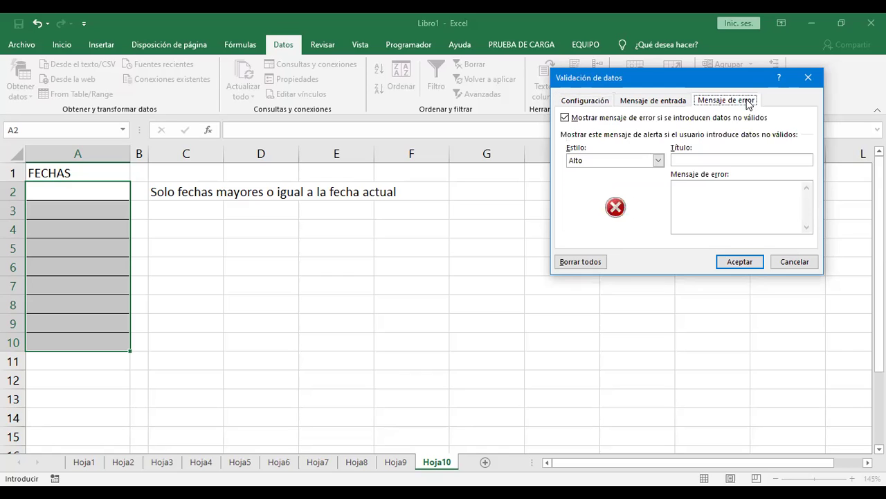
left_click(720, 161)
type("FECHAS")
key("Tab")
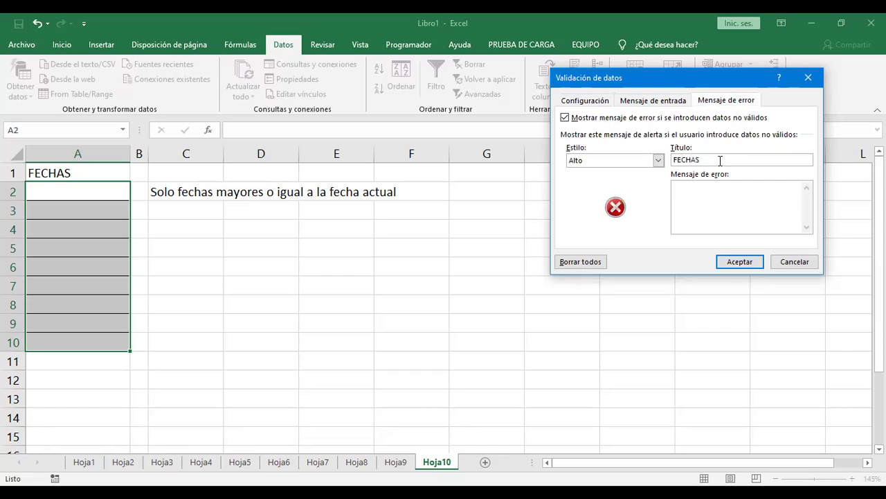
type("Ingrese solo fechas mayores a la actual")
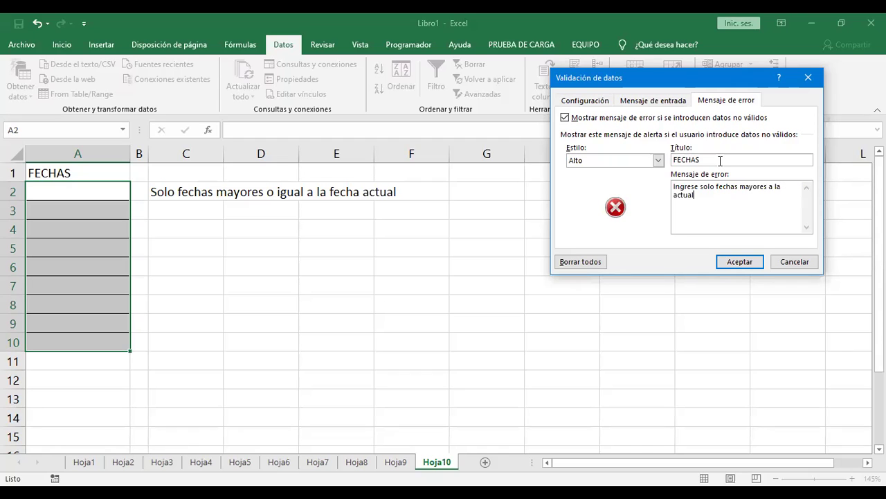
left_click(755, 263)
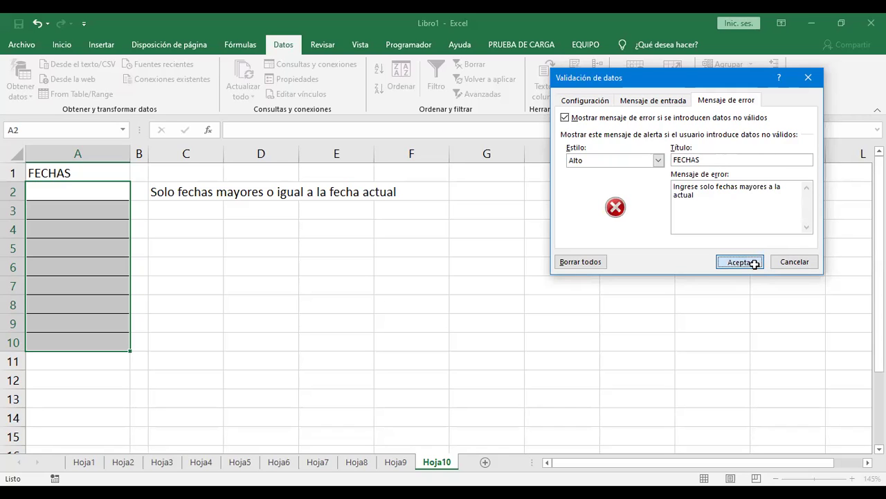
left_click(106, 190)
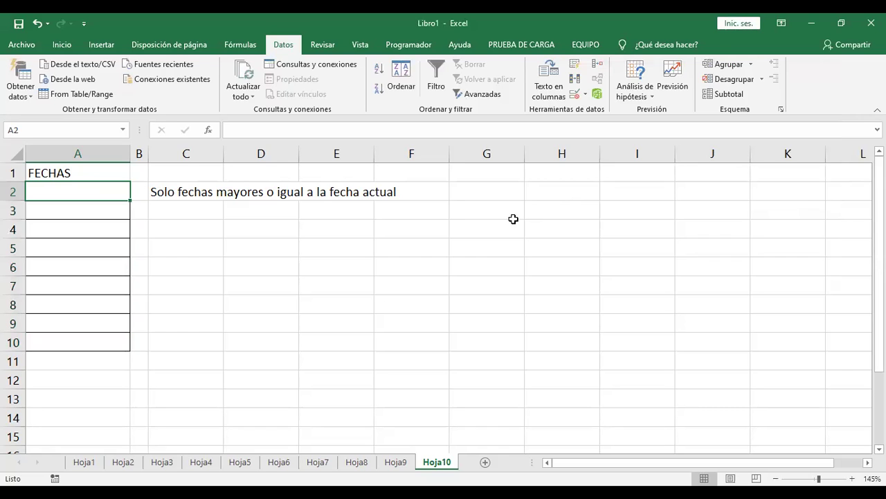
Type the dates 17/10/2021 into A2 and 18/10/2021 into A3
type("17/10/2021")
key("Return")
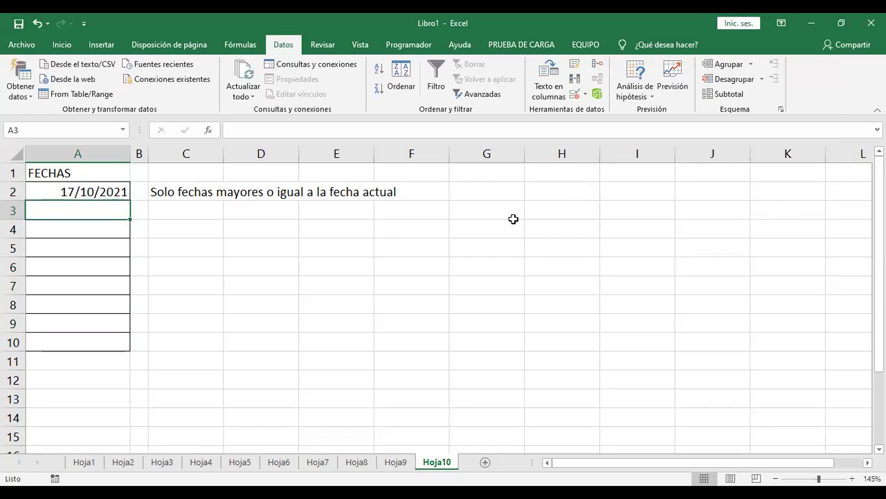
type("18/")
type("10/2021")
key("Return")
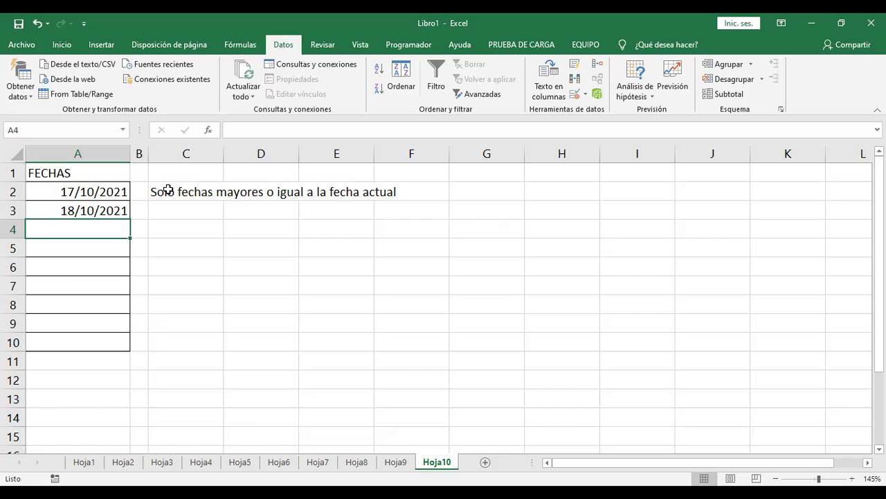
Reopen validation for A2:A10 and change the message to 'Ingrese solo fechas mayores o igual a la actual'
left_click_drag(62, 190, 75, 339)
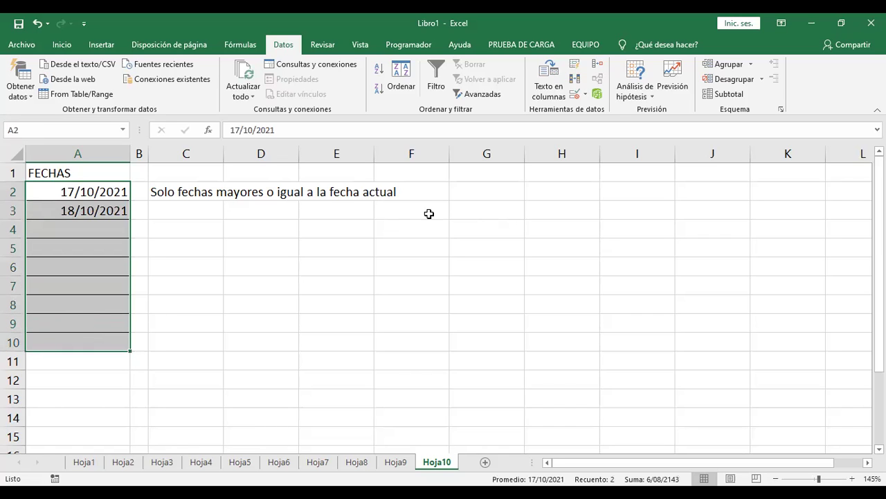
left_click(573, 101)
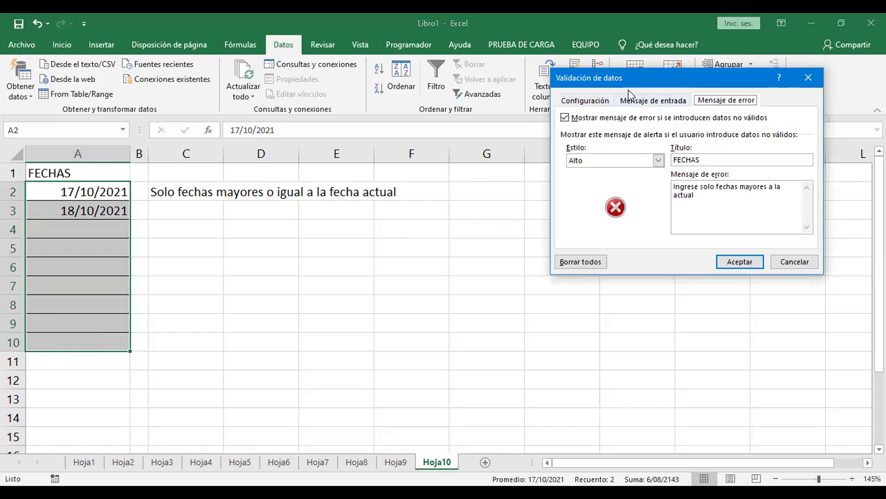
left_click_drag(635, 76, 490, 109)
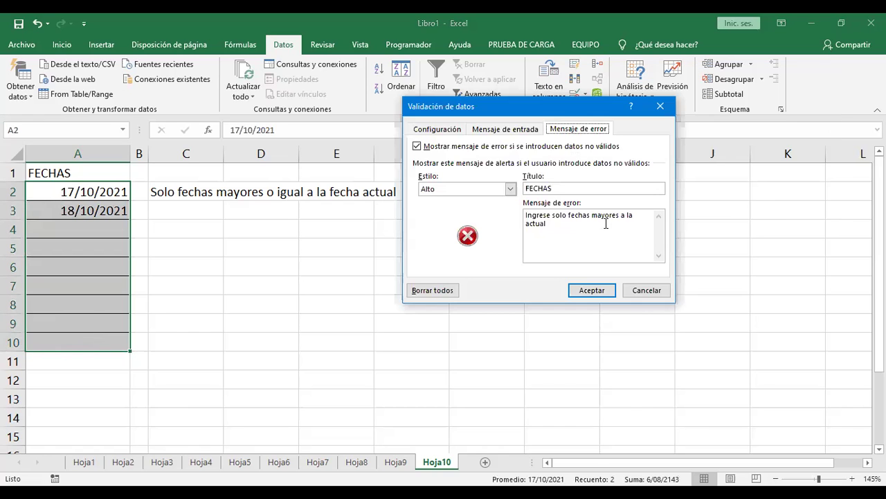
left_click(622, 216)
type("o igual")
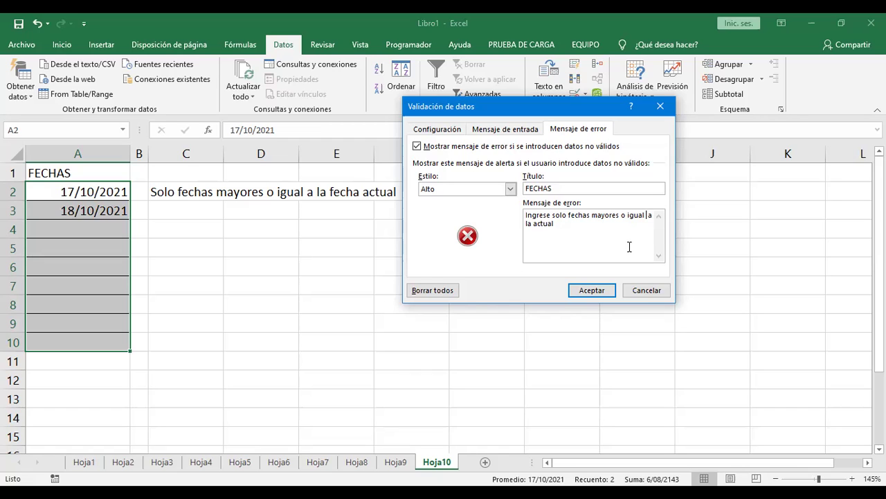
left_click(610, 291)
left_click(104, 236)
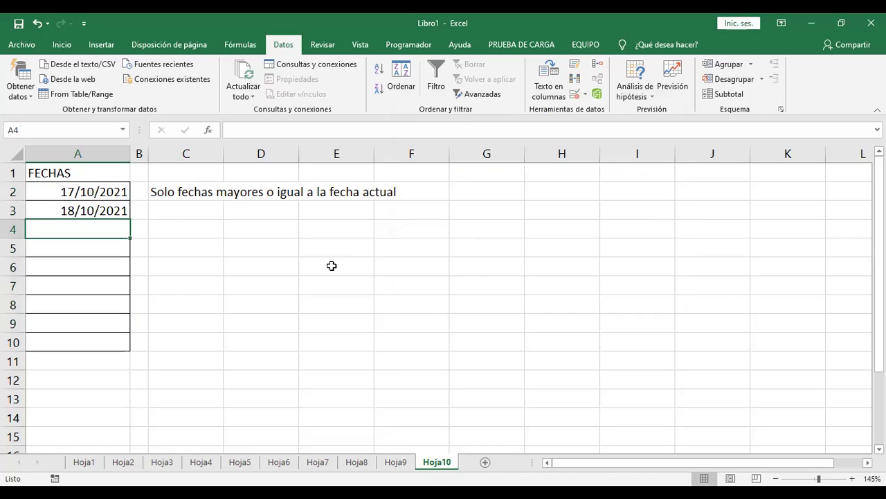
Test the rule by entering 16/10/21 in A4 and retry after the FECHAS alert rejects it
type("16/10")
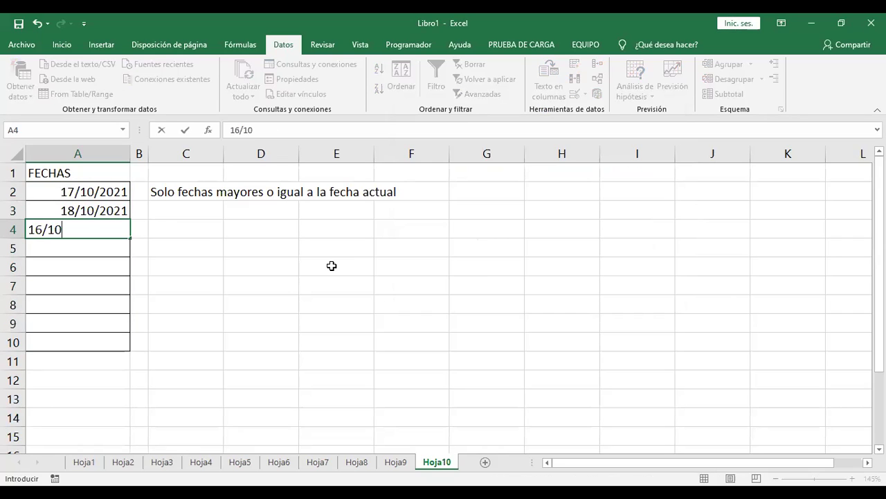
type("/21")
key("Return")
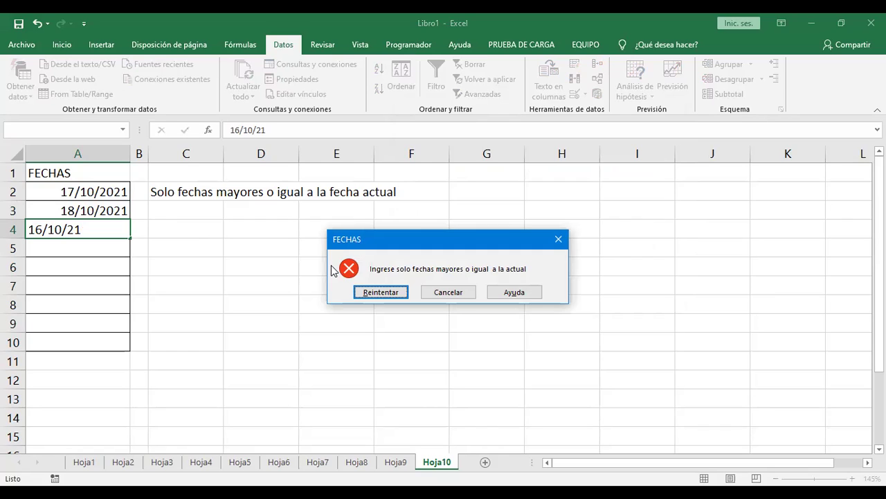
key("Return")
Correct the A4 entry from 16/10/21 to 18/10/21
key("Home")
key("Right")
key("Delete")
type("8")
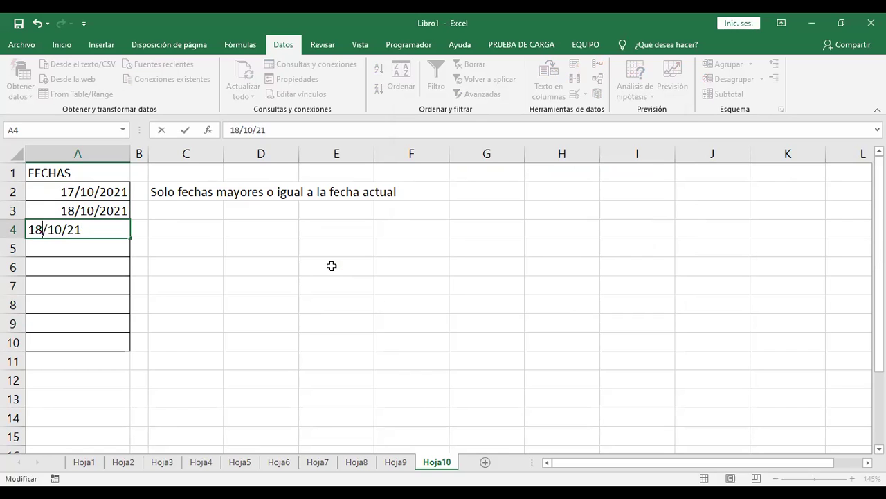
key("Return")
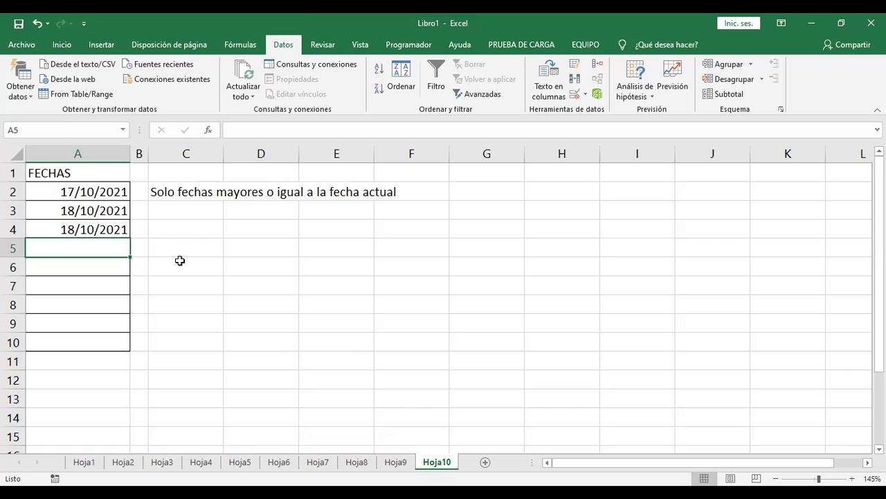
left_click_drag(87, 193, 93, 342)
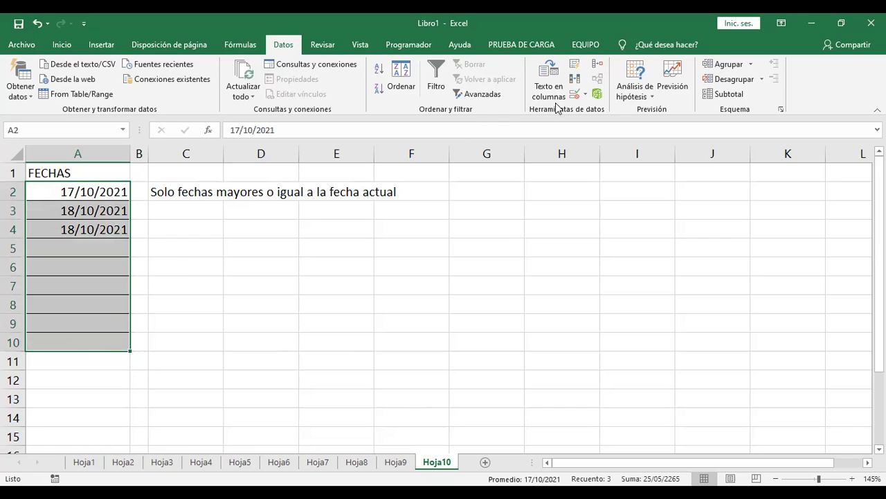
left_click(586, 95)
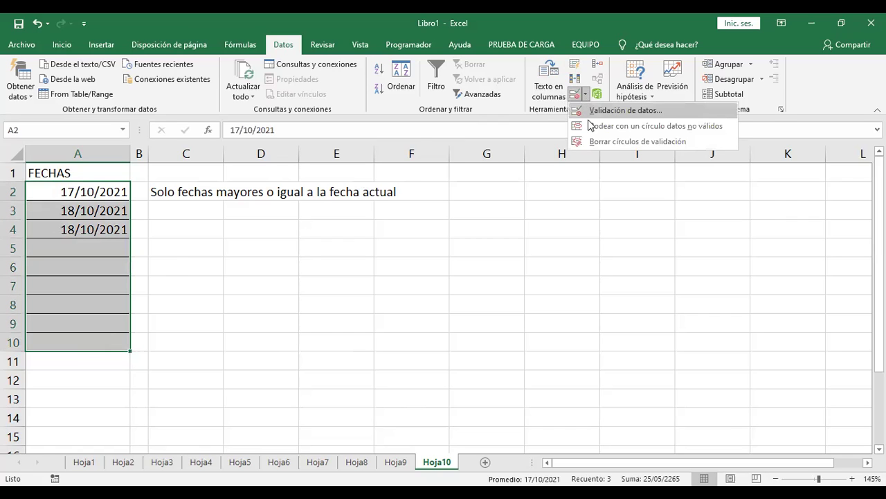
left_click(591, 113)
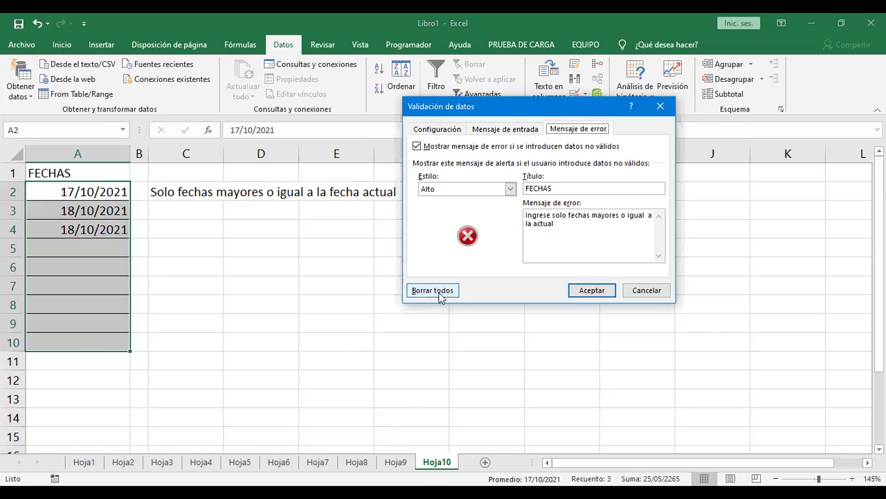
left_click(438, 130)
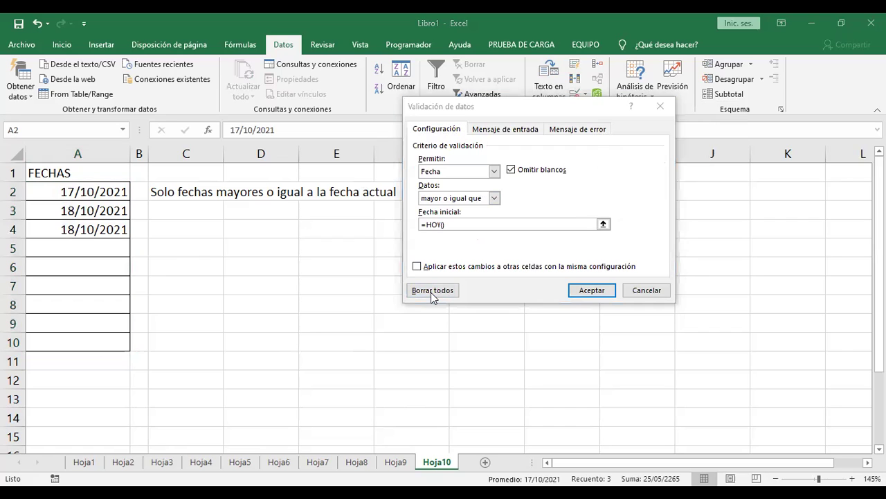
left_click(539, 231)
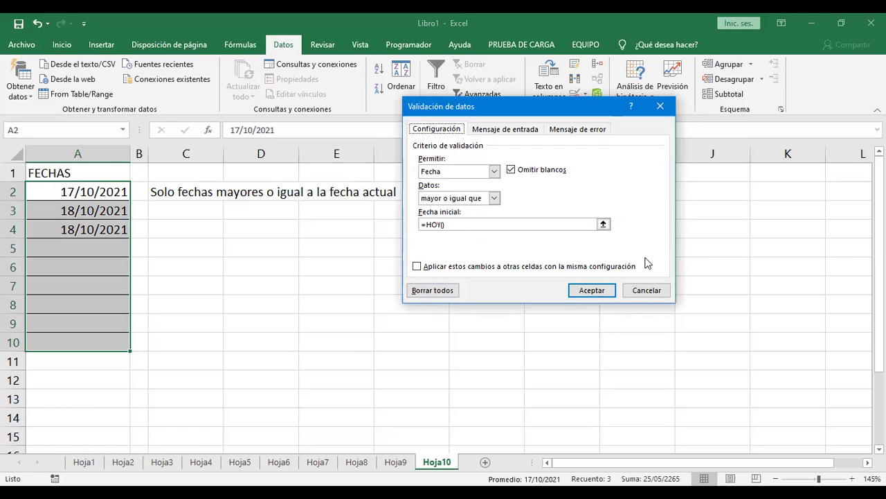
left_click(653, 292)
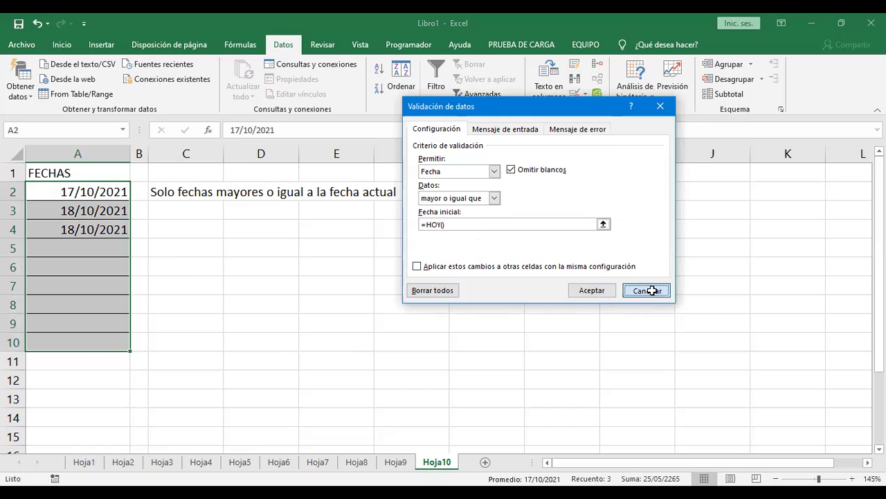
left_click(468, 304)
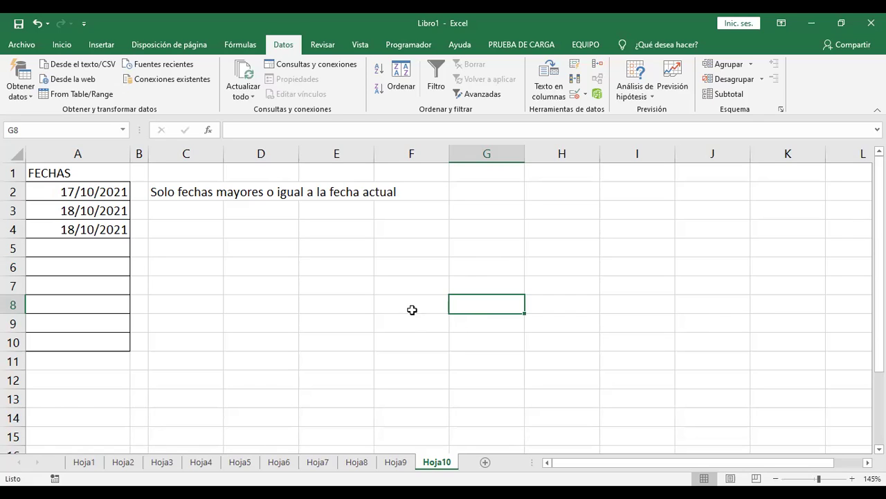
Add a new blank sheet to the workbook and widen column A
left_click(485, 462)
scroll(139, 272, "up", 3, "ctrl")
scroll(139, 272, "up", 1, "ctrl")
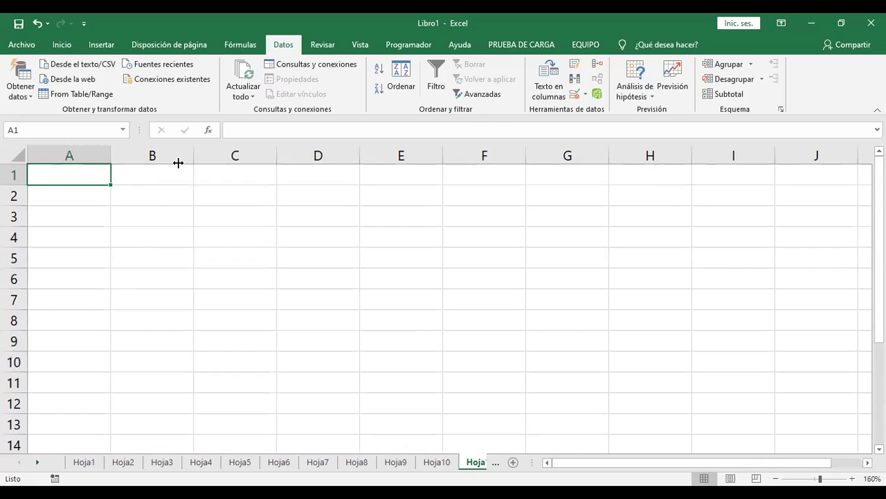
left_click_drag(111, 156, 177, 155)
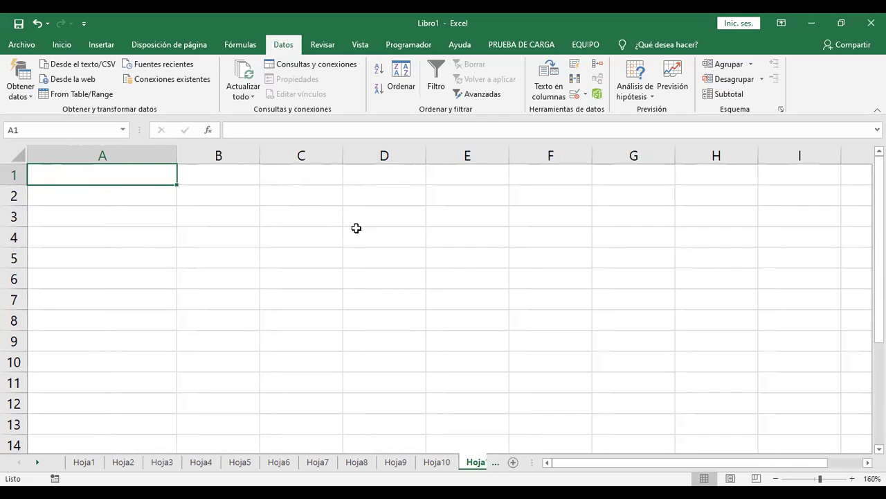
Enter the heading PAIS in A1 and narrow column A to fit it
type("pa")
key("BackSpace")
key("BackSpace")
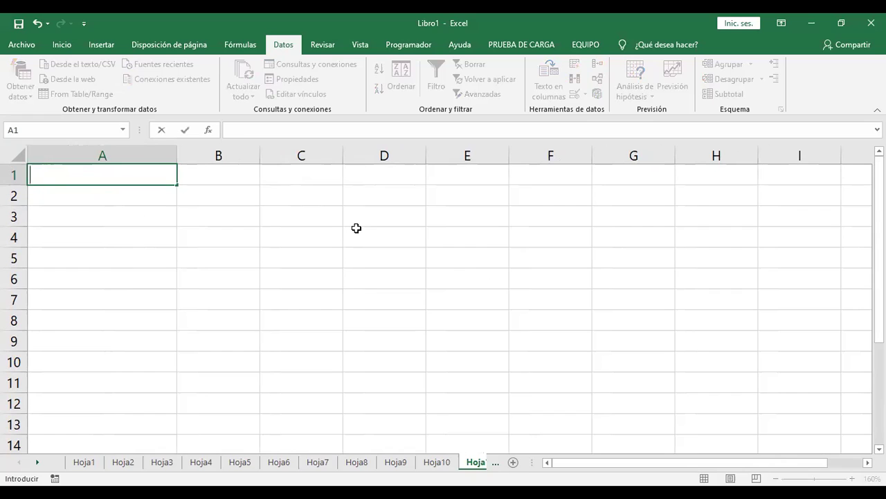
type("PAIS")
key("Return")
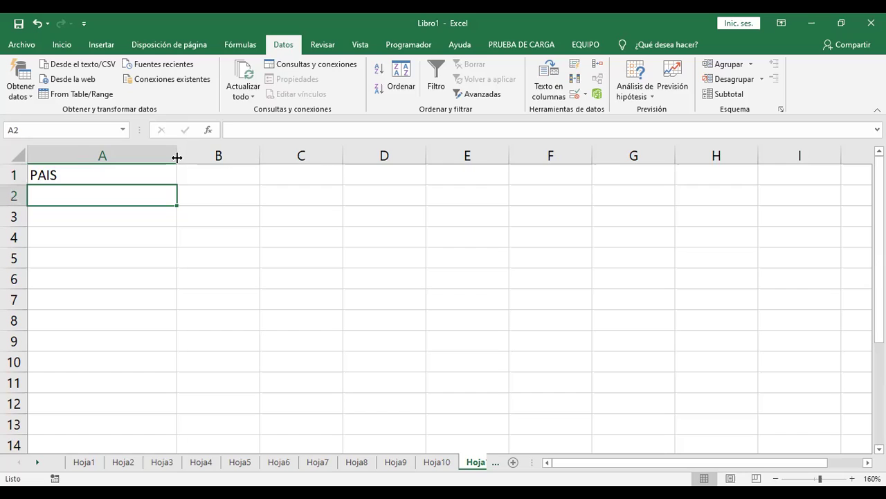
left_click_drag(177, 157, 126, 157)
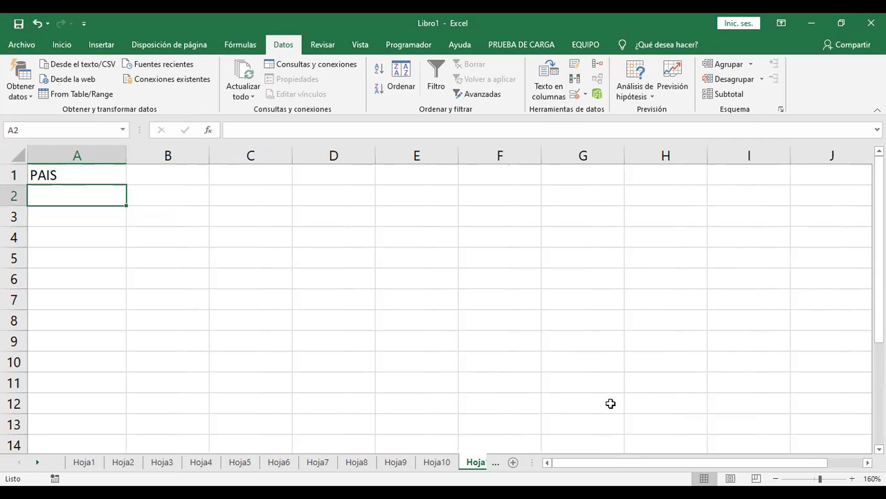
Add a new sheet and enter PERU, ECUADOR, CHILE, URUGUAY, PARAGUAY in A1:A5
left_click(513, 462)
scroll(105, 213, "up", 2)
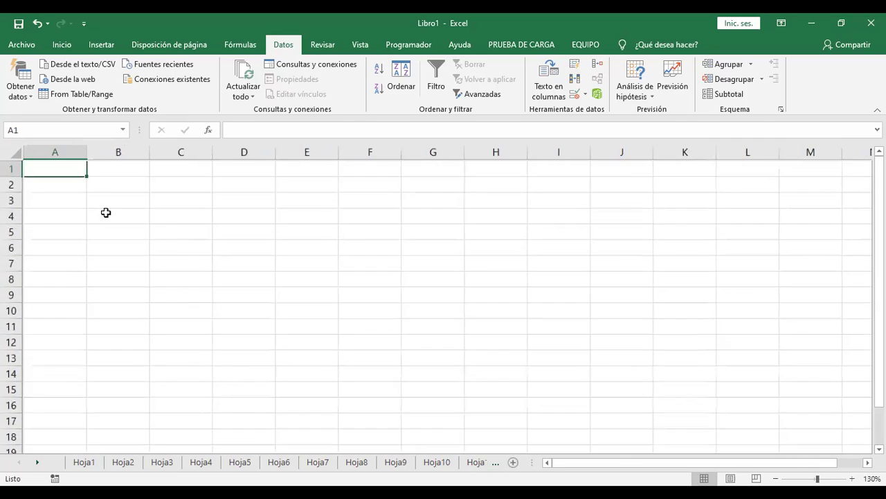
scroll(212, 277, "up", 2)
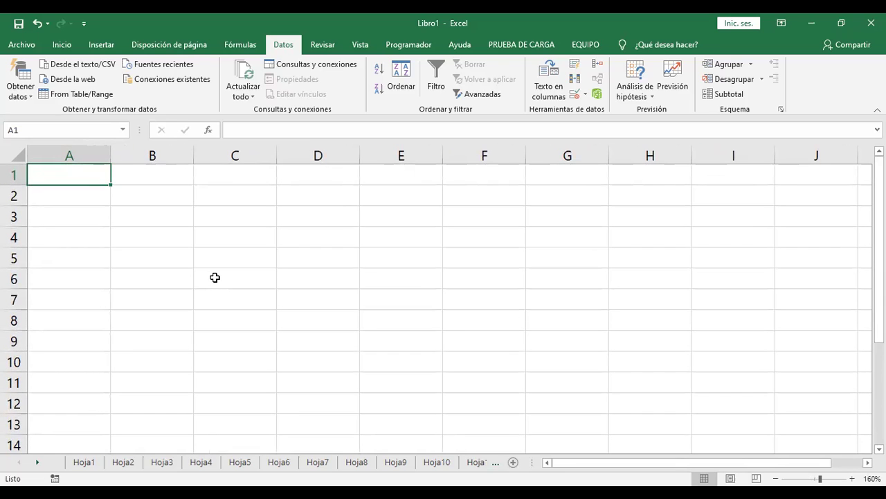
type("PERU")
key("Return")
type("ECUADOR")
key("Return")
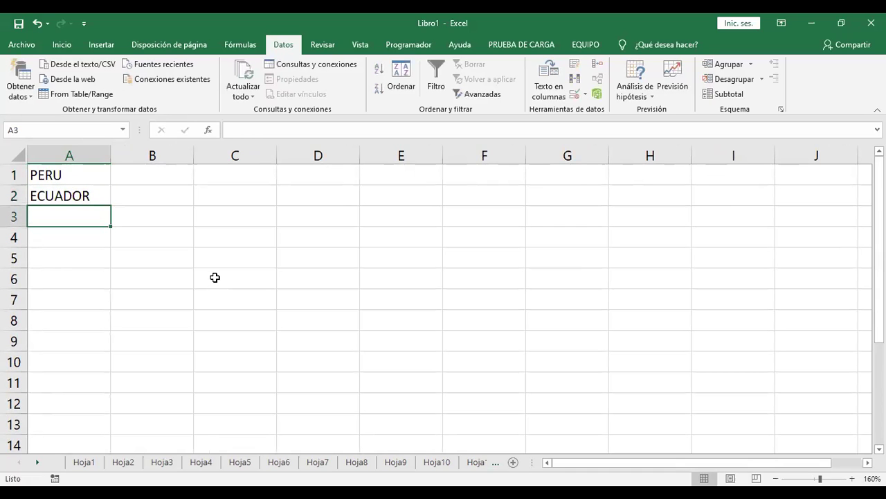
type("CHILE")
key("Return")
type("URUGUAY")
key("Return")
type("PARAGUAY")
key("Return")
Continue the list with VENEZUELA, BRASIL, ARGENTINA, BOLIVIA, COLOMBIA in A6:A10
type("VENEZUELA")
key("Return")
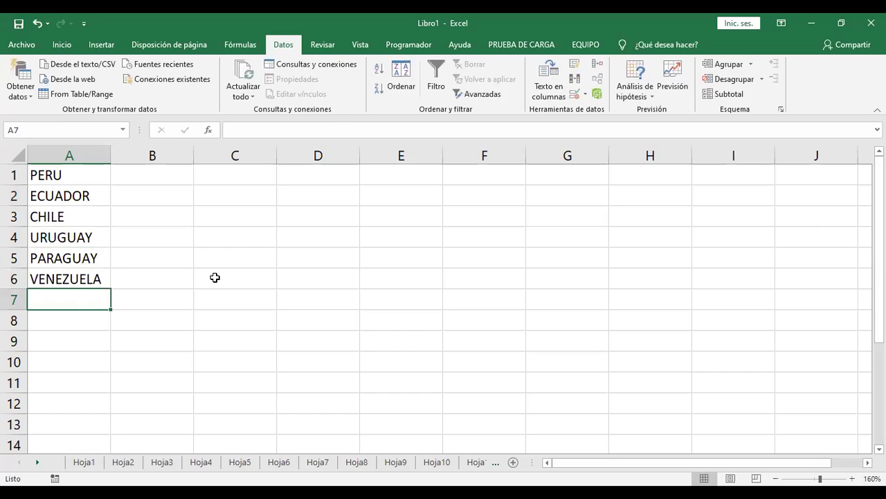
type("BRASIL")
key("Return")
type("ARGENTINA")
key("Return")
type("BOLIVIA")
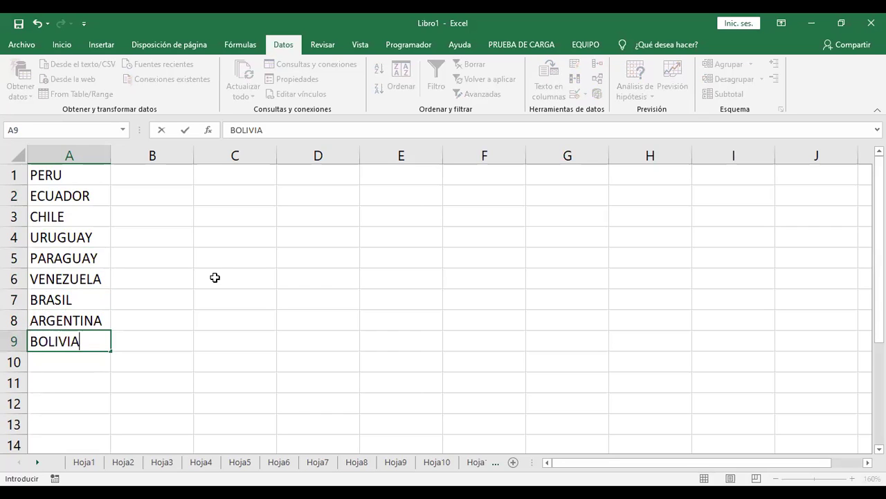
key("Return")
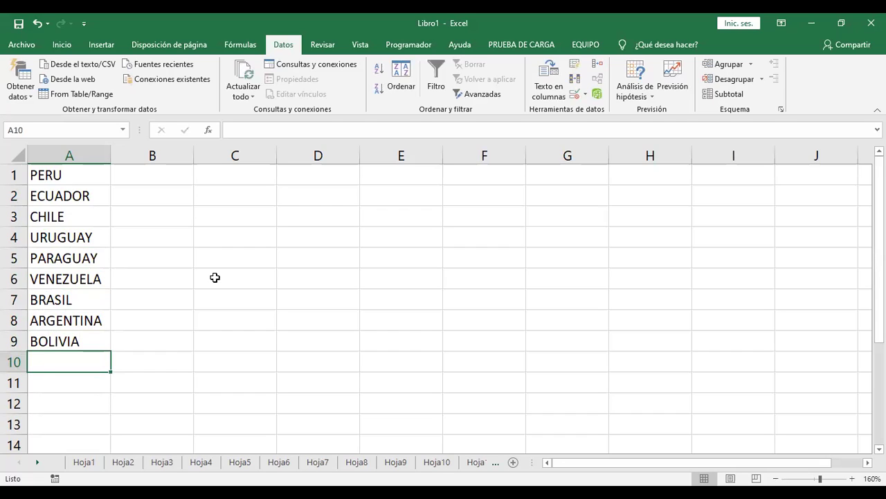
type("COLOMBIA")
key("Return")
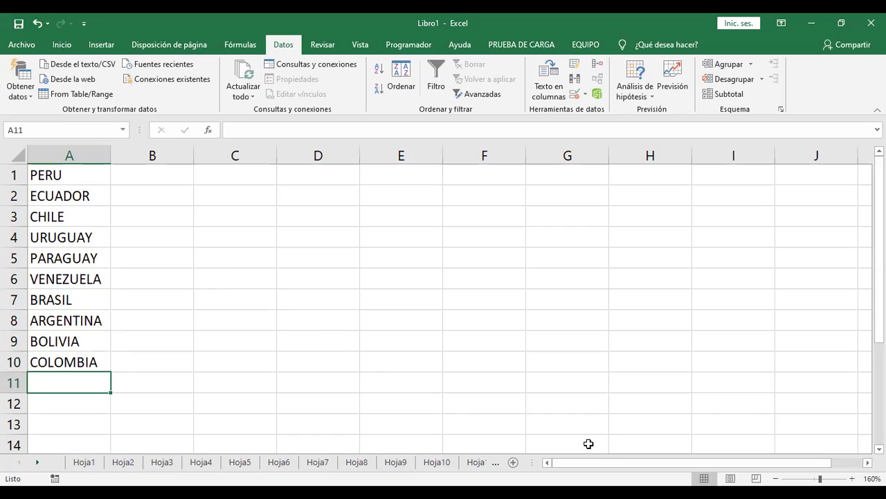
On Hoja11, give cells A2:A10 under PAIS borders
left_click(475, 462)
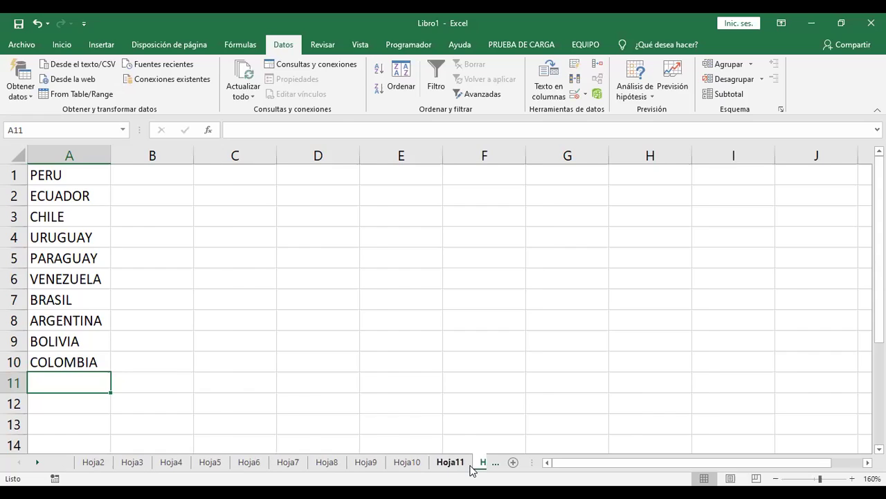
left_click(464, 463)
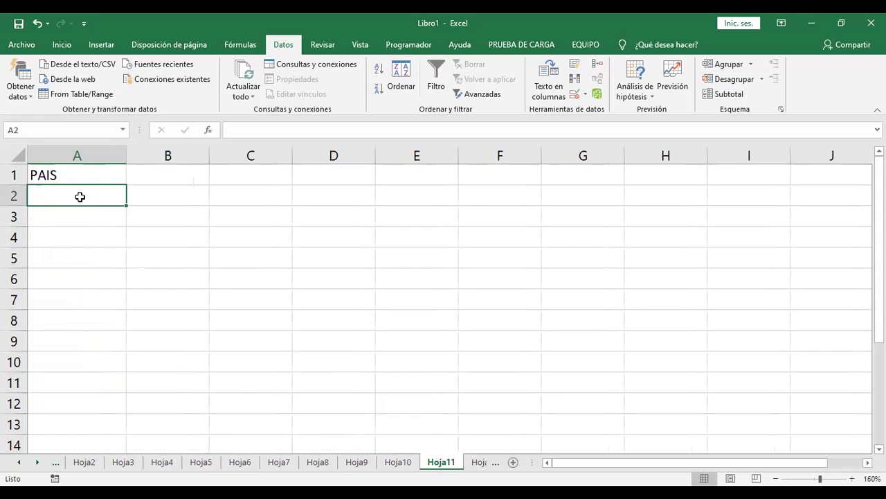
left_click_drag(81, 197, 99, 359)
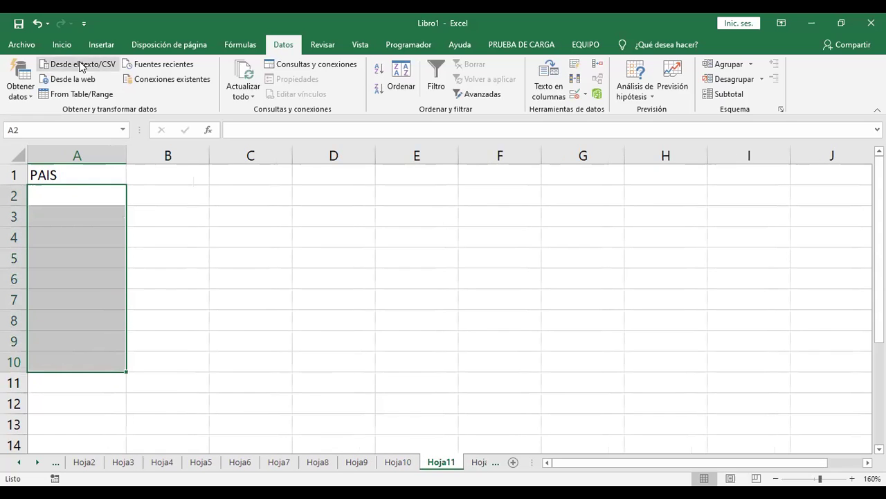
left_click(61, 46)
left_click(129, 89)
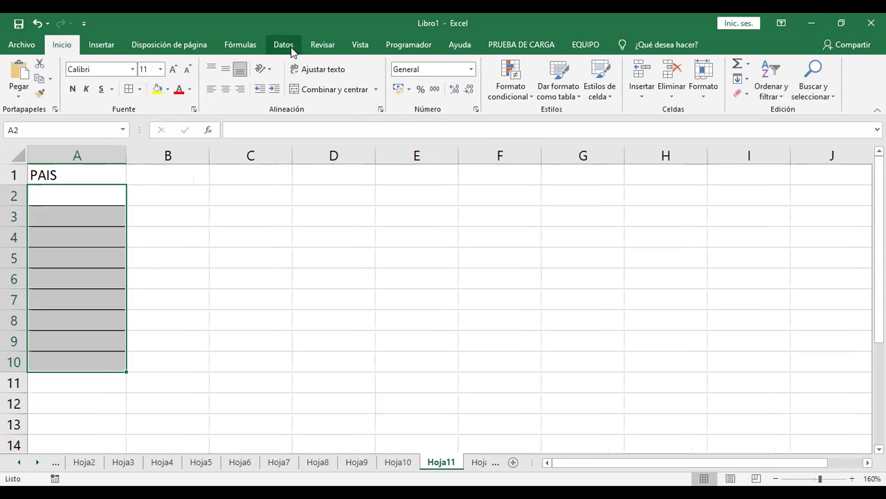
Add List data validation to A2:A10 with source =Hoja12!$A$2:$A$10
left_click(284, 45)
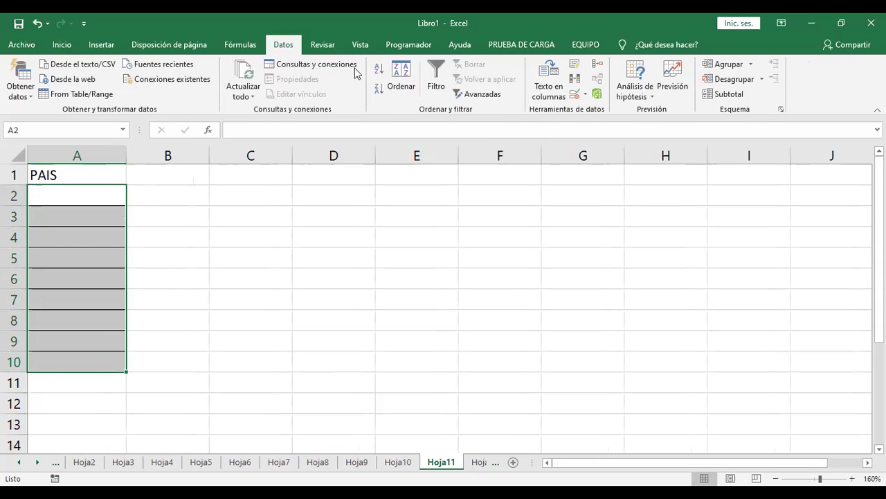
left_click(574, 97)
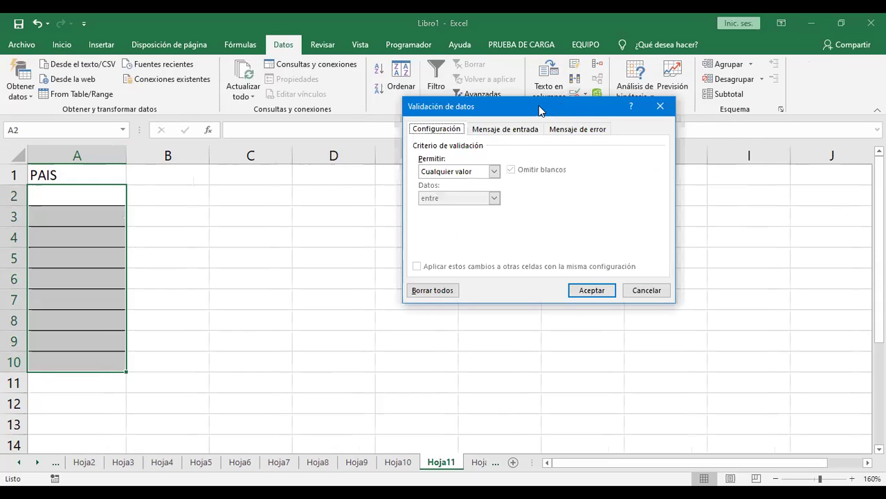
left_click(365, 207)
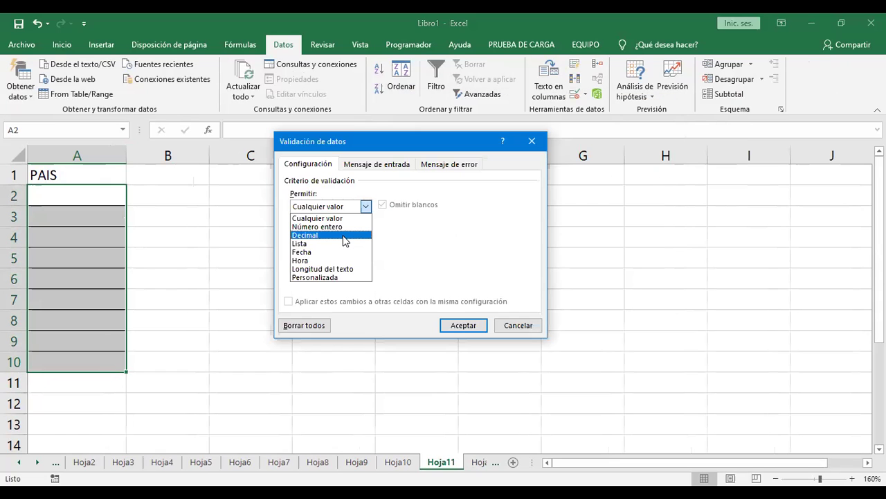
left_click(340, 243)
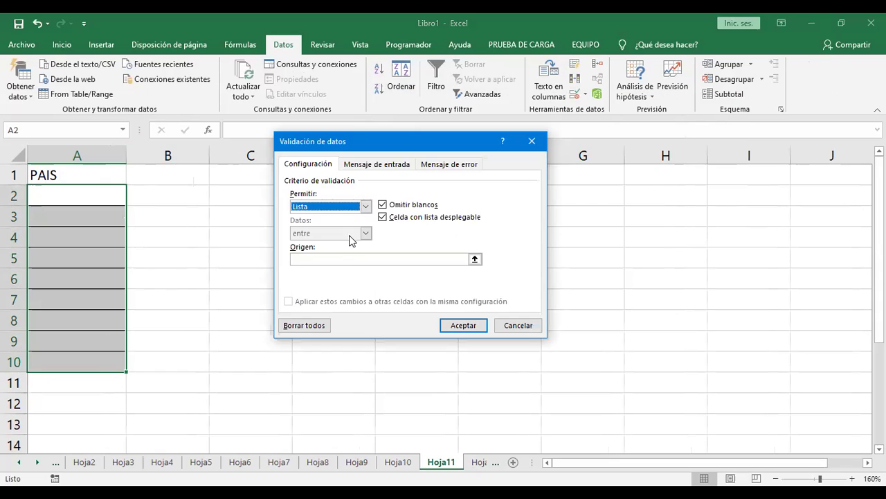
left_click(475, 260)
left_click(478, 462)
left_click(60, 199)
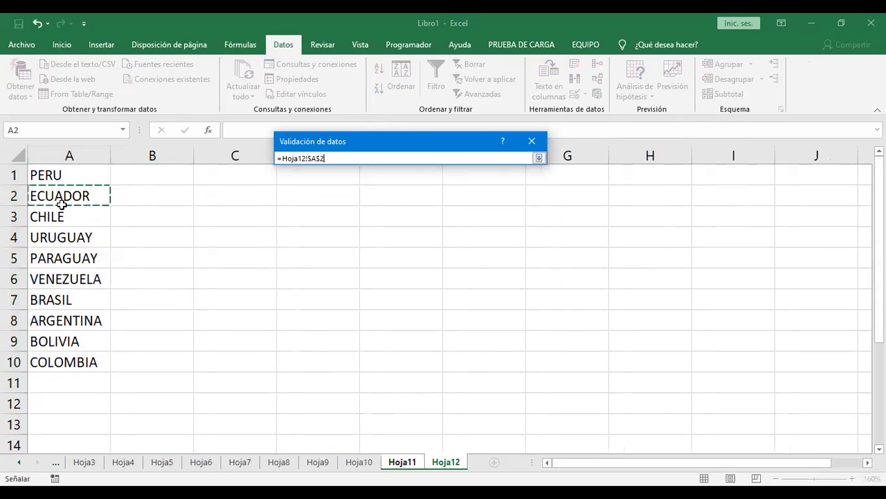
key("ctrl+shift+Down")
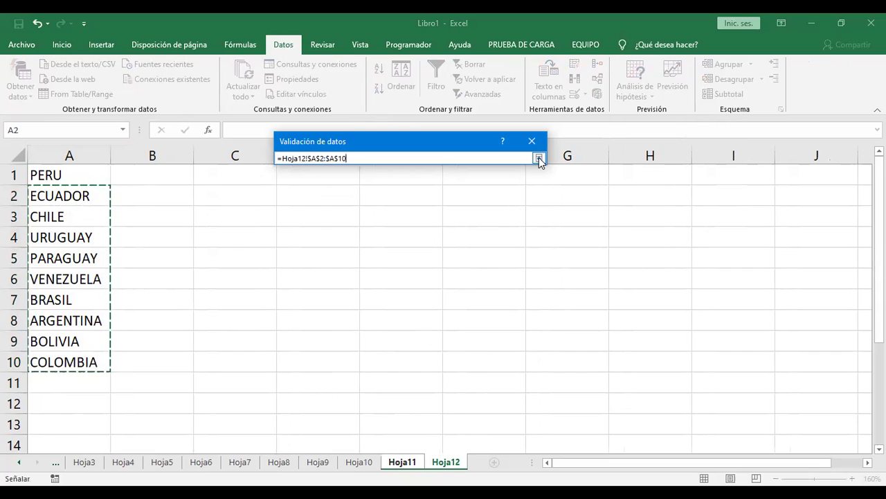
left_click(538, 157)
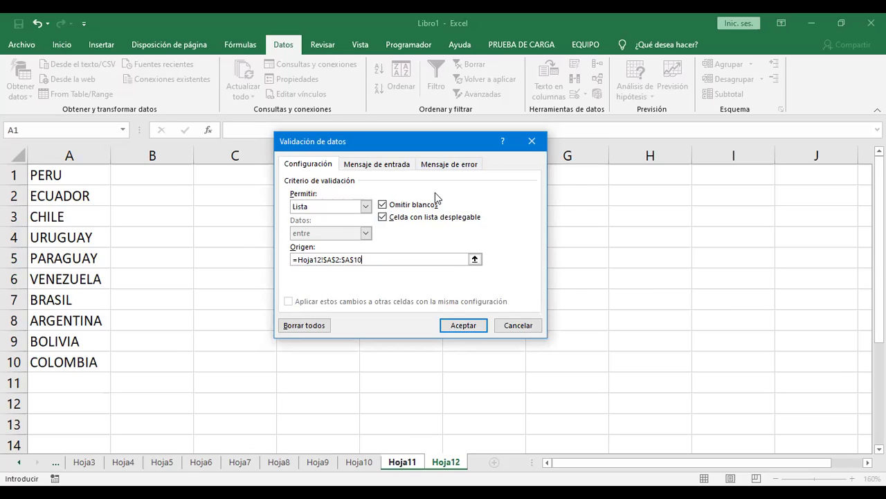
type("10")
left_click(466, 331)
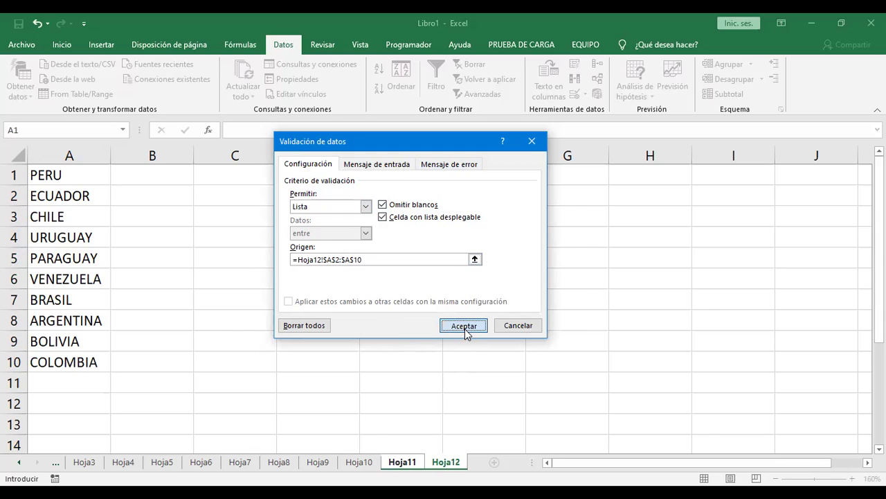
left_click(83, 202)
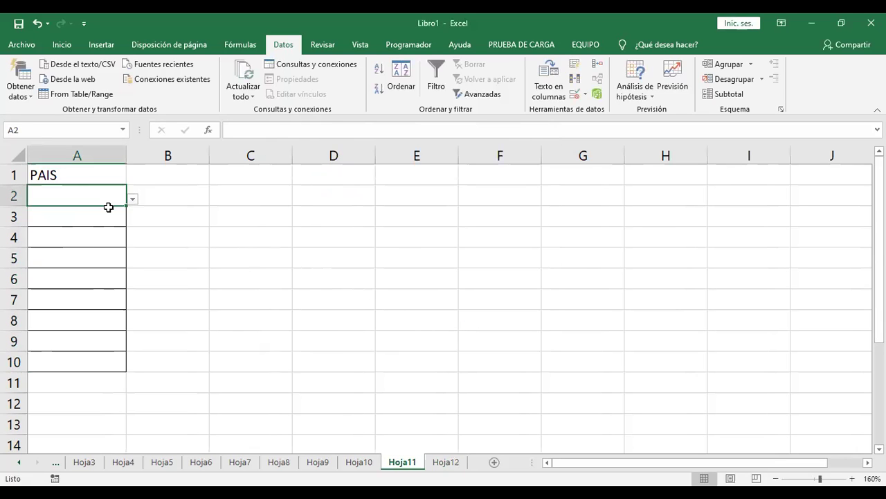
Test the dropdown by choosing VENEZUELA in A2, then select A3
left_click(132, 198)
left_click_drag(144, 240, 138, 275)
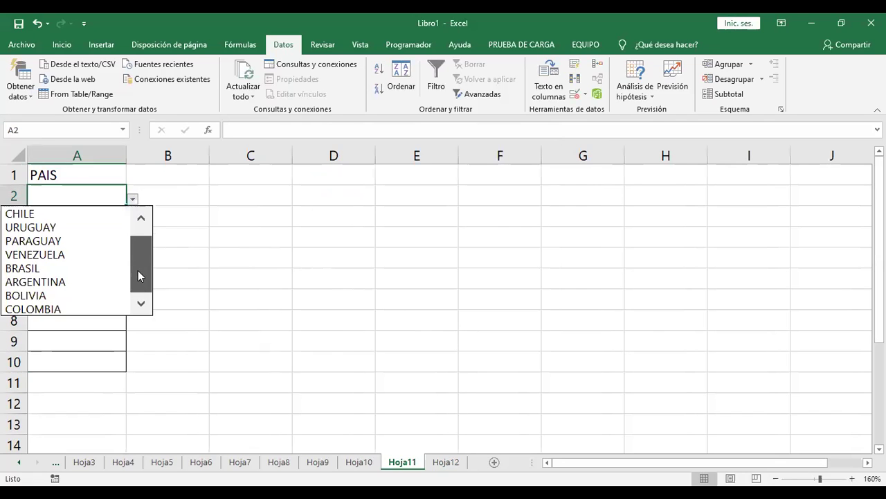
scroll(138, 272, "up", 1)
scroll(138, 303, "down", 1)
scroll(106, 248, "up", 1)
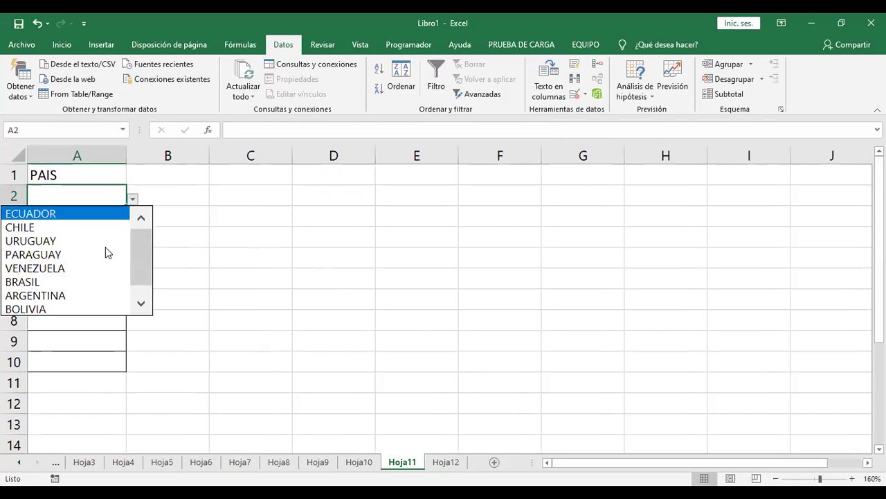
left_click(72, 268)
left_click(90, 219)
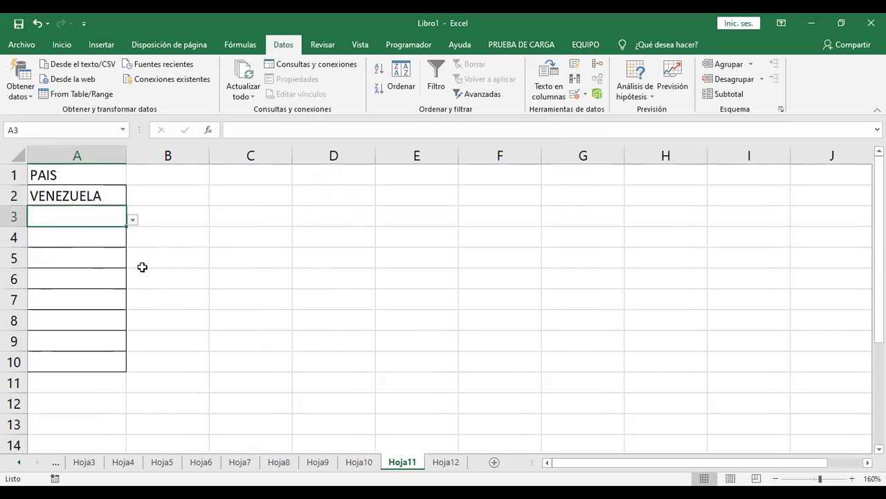
Enter FDDS in A3 and retry after validation rejects it
type("FDDS")
key("Return")
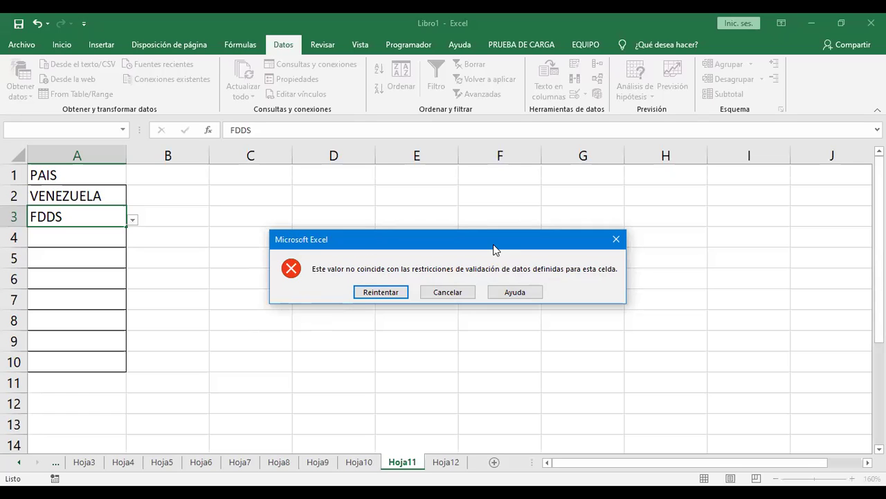
left_click(381, 295)
left_click(133, 220)
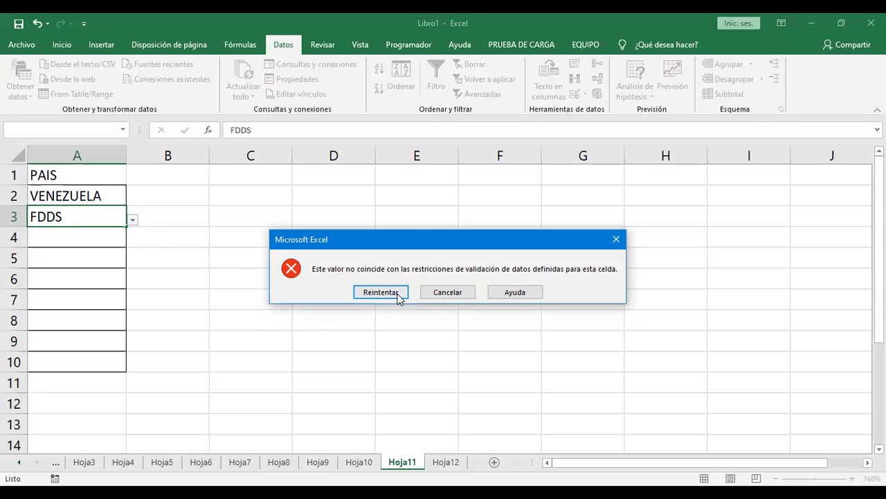
left_click(399, 296)
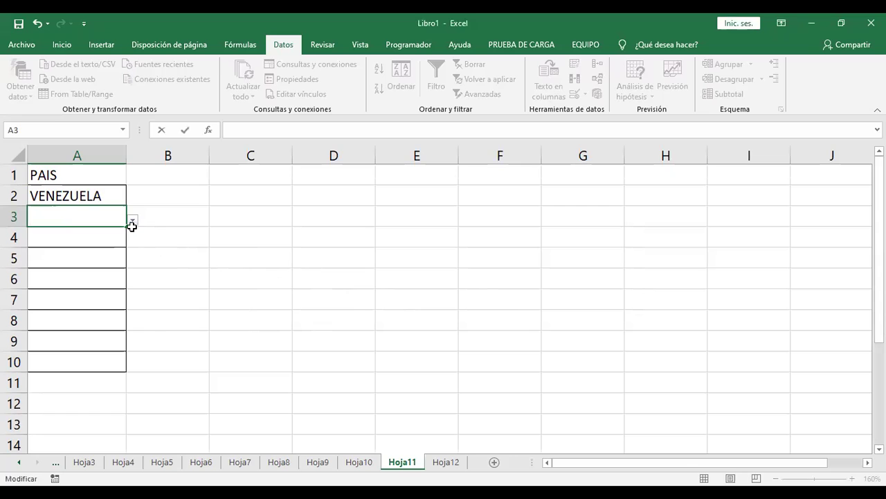
Choose BOLIVIA for A3 from the country dropdown
left_click(133, 220)
scroll(141, 279, "down", 1)
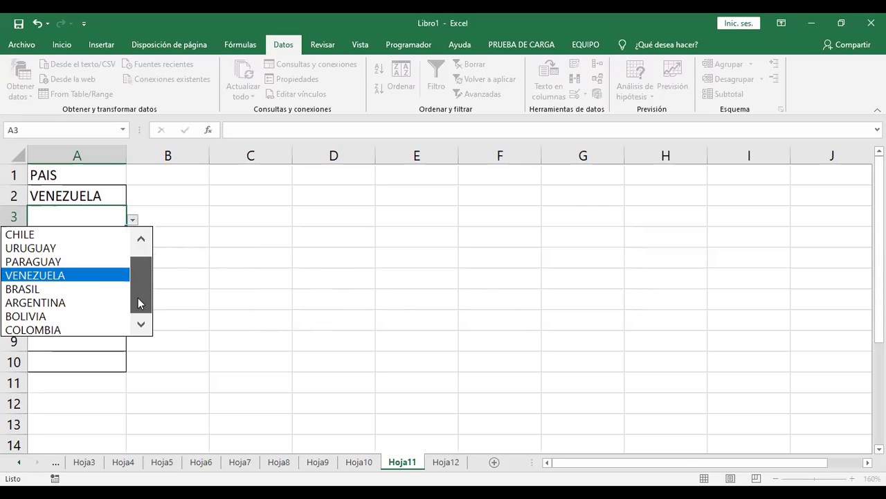
left_click(89, 318)
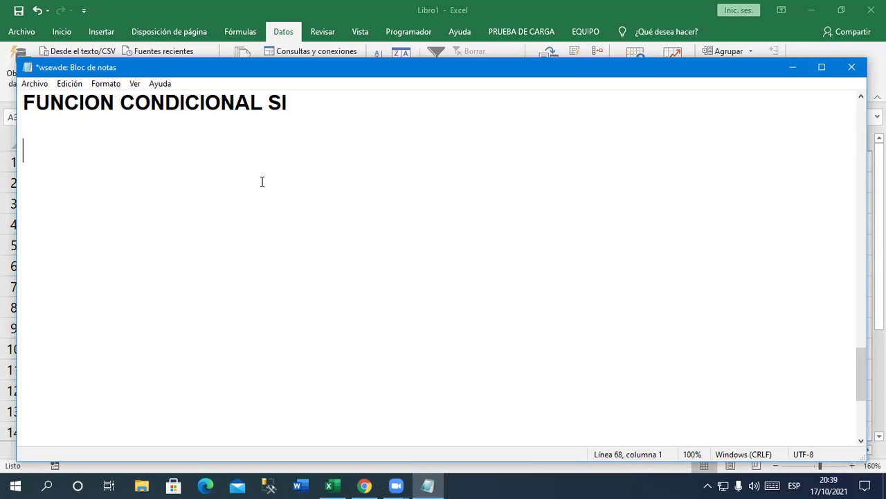
Underline the FUNCION CONDICIONAL SI title with a line of dashes
left_click(178, 134)
type("-------------------------------------")
key("BackSpace")
key("Return")
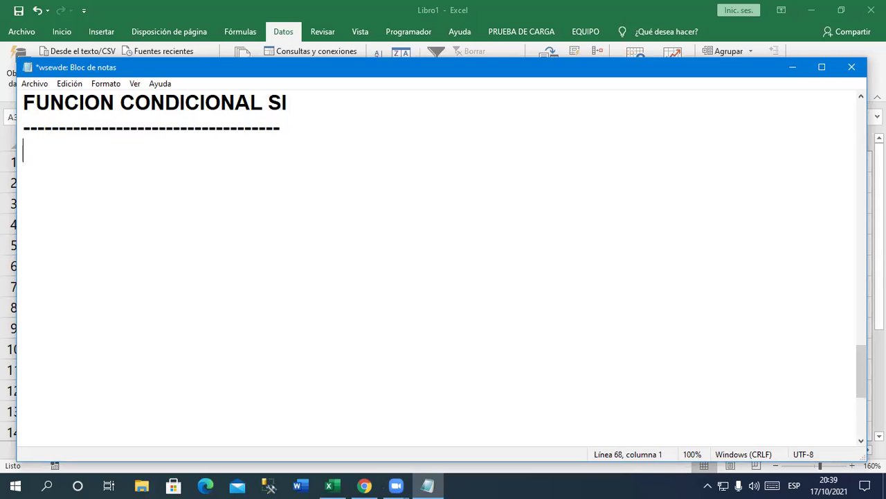
Add the line 'Permite realizar calculos segun la condicion colocada en la funcion.'
type("P")
type("ermite rea")
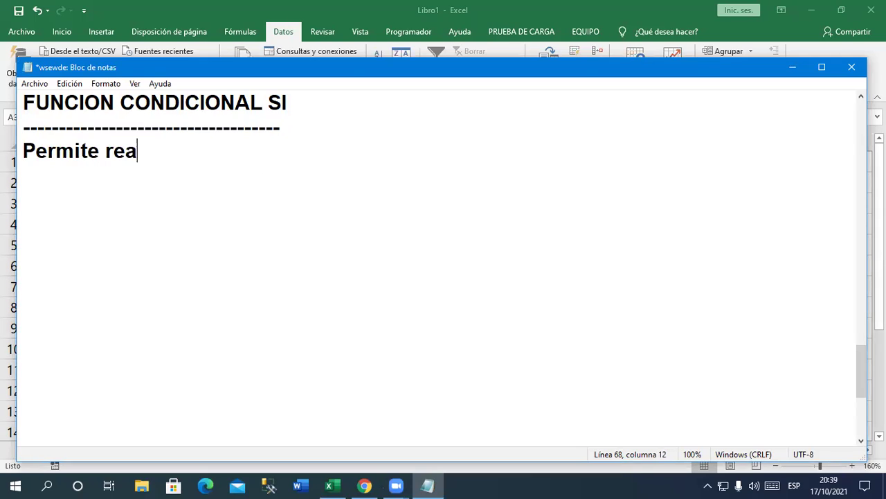
type("lizar calculos de")
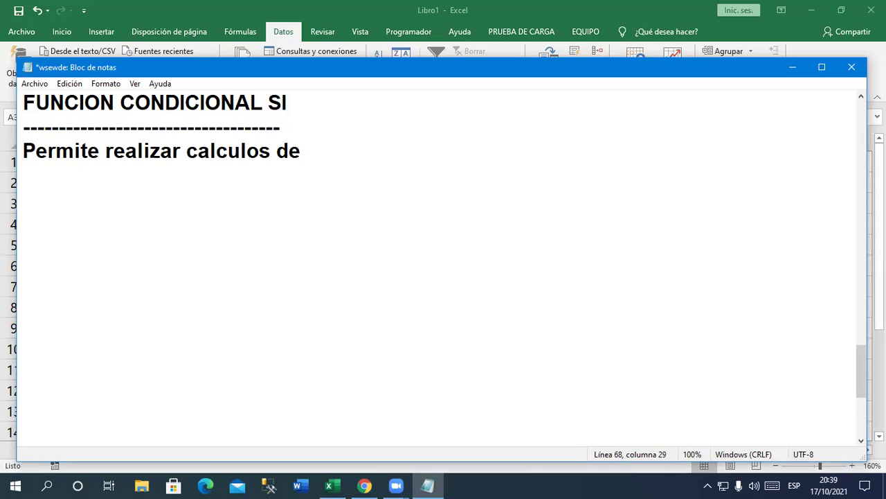
type("n a")
key("BackSpace")
key("BackSpace")
key("BackSpace")
type("acuerdo")
key("BackSpace")
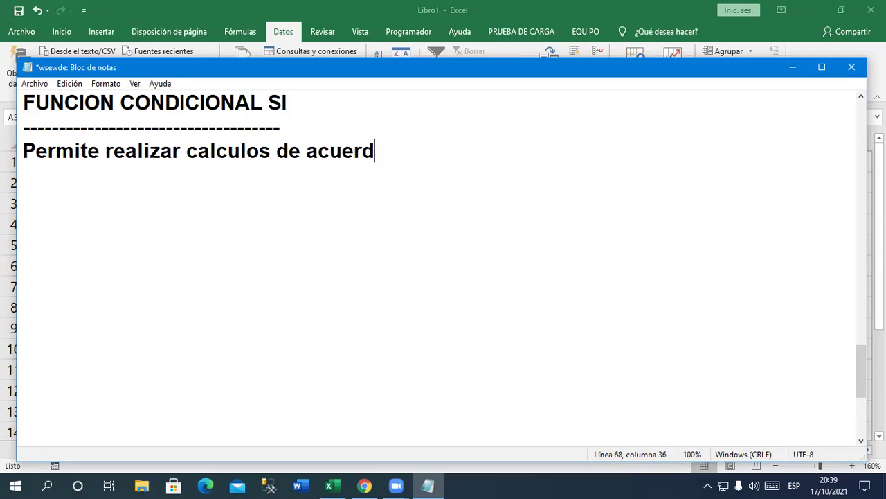
key("BackSpace")
key("BackSpace")
key("BackSpace")
key("BackSpace")
type("s")
key("BackSpace")
key("BackSpace")
type("segun la cond")
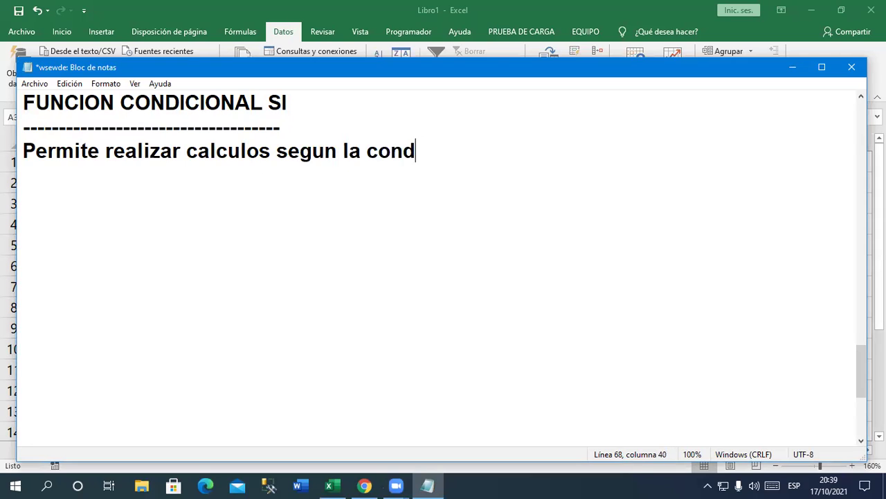
type("icion colocadon ")
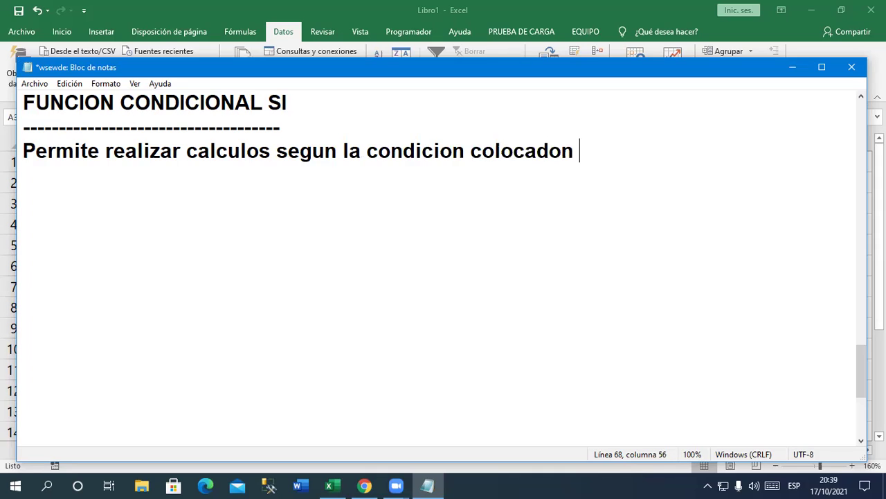
type("en la ")
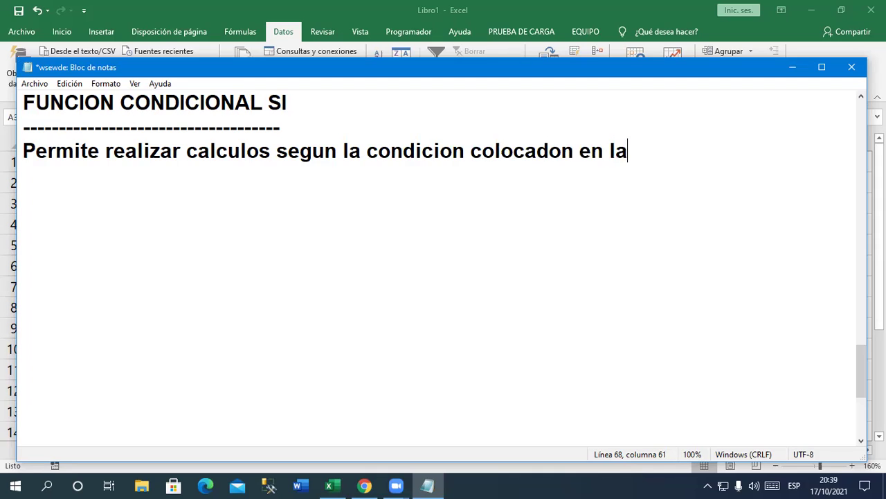
type("funcionj")
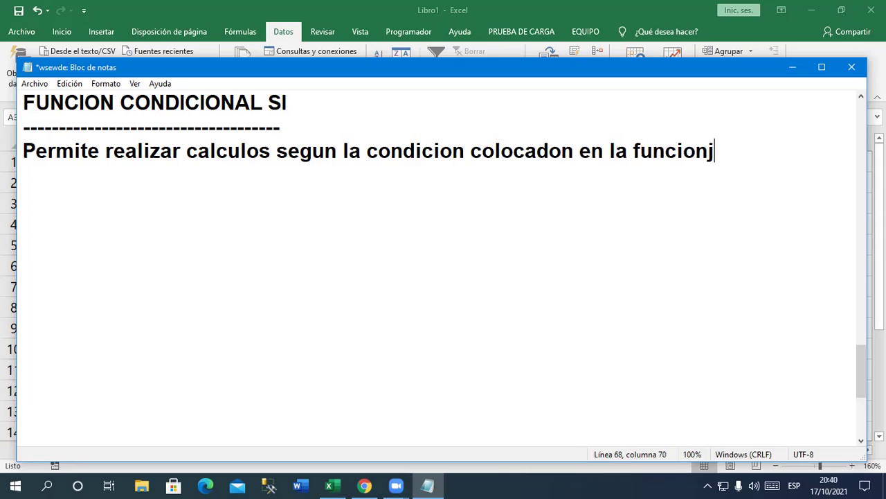
key("BackSpace")
type(".")
key("Return")
Add 'Si la condicion es verdad ejecuta la parte verdadera, si es falso ejecuta parte falsa'
type("Si la")
type(" cind")
type("cion")
key("BackSpace")
key("BackSpace")
key("BackSpace")
key("BackSpace")
key("BackSpace")
key("BackSpace")
key("BackSpace")
key("BackSpace")
type("ondicion es ved")
key("BackSpace")
type("re")
key("BackSpace")
type("dad ")
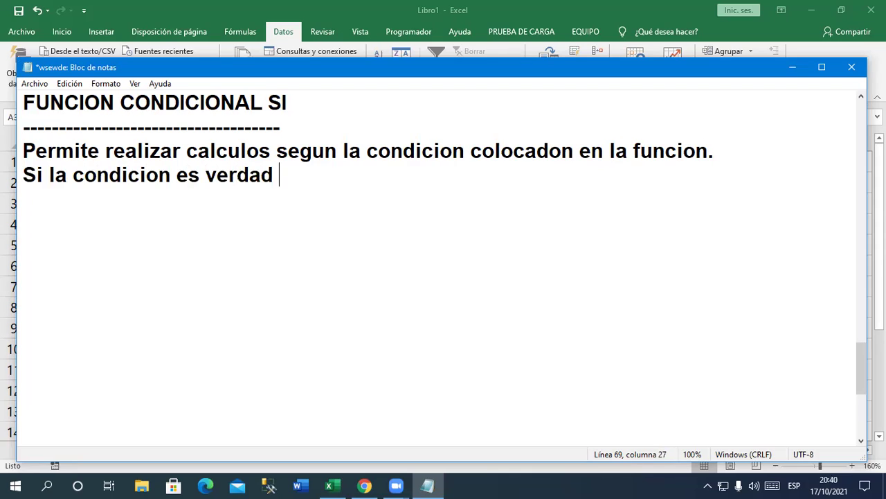
type("ejecuta la parte verdadera")
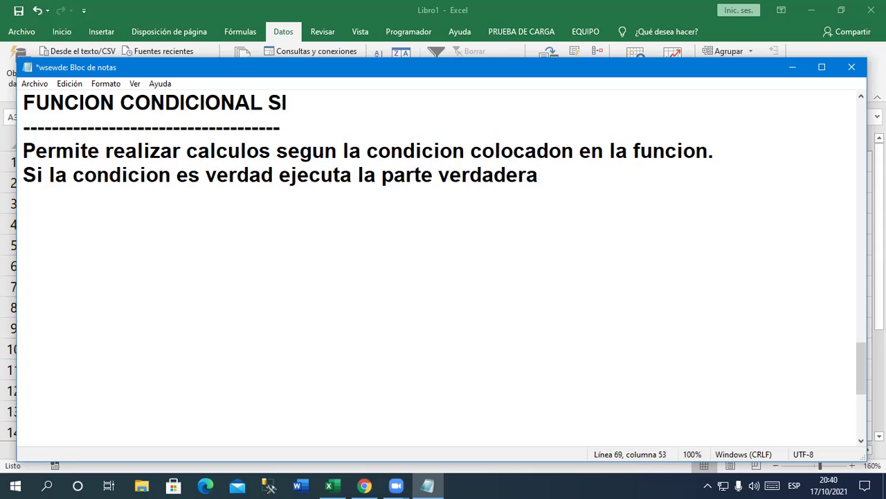
type(", si es ")
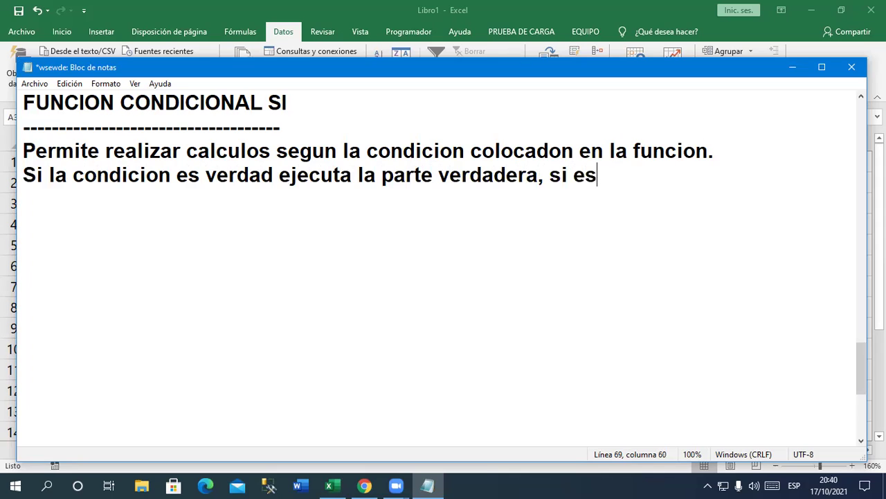
type("fas")
key("BackSpace")
type("lso ejecuta para")
key("BackSpace")
type("te falsa")
key("Return")
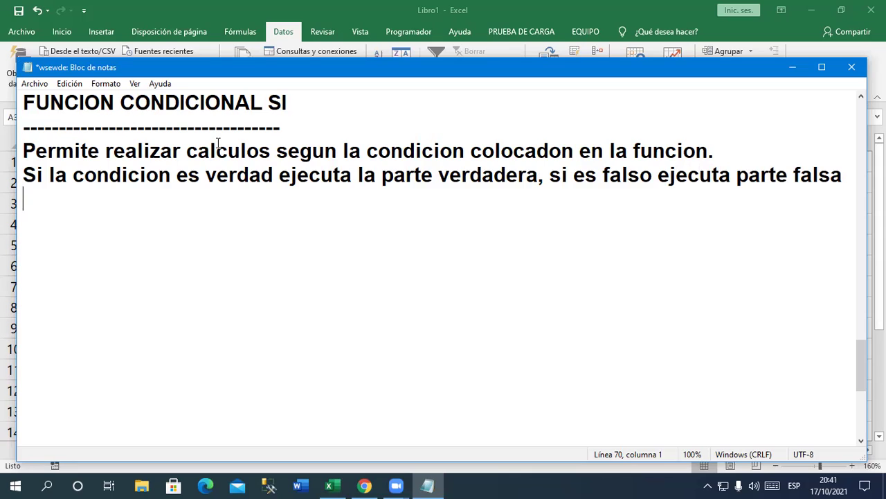
Type the syntax line =SI(Prueba_logica; Si_verdad;Si_falso), correcting the Si_verdad typo
type("=SI(Prueba")
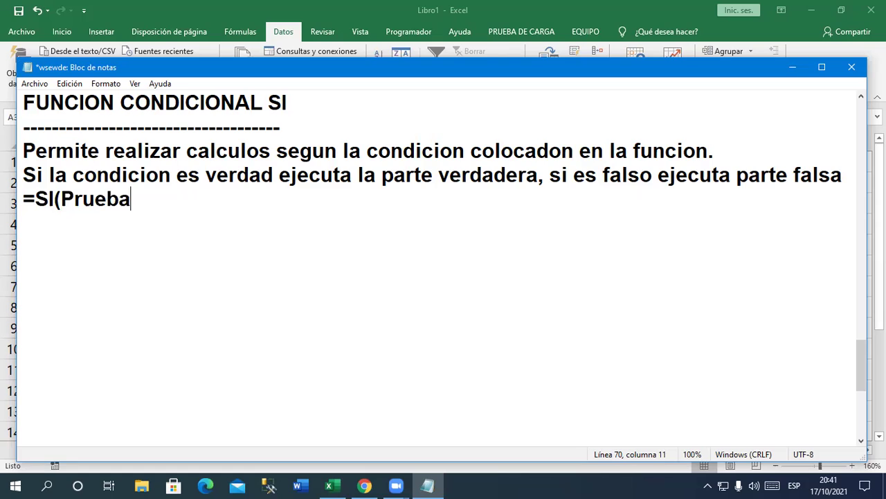
type("_logi")
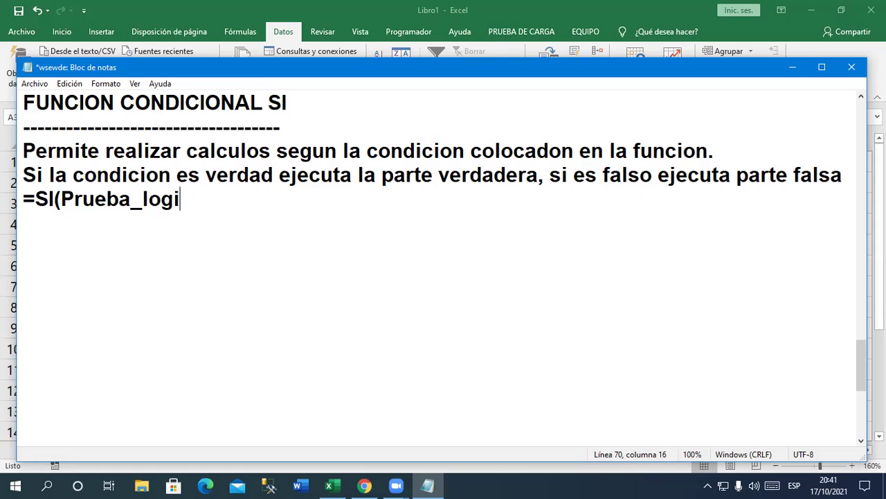
type("ca;")
type(" Si")
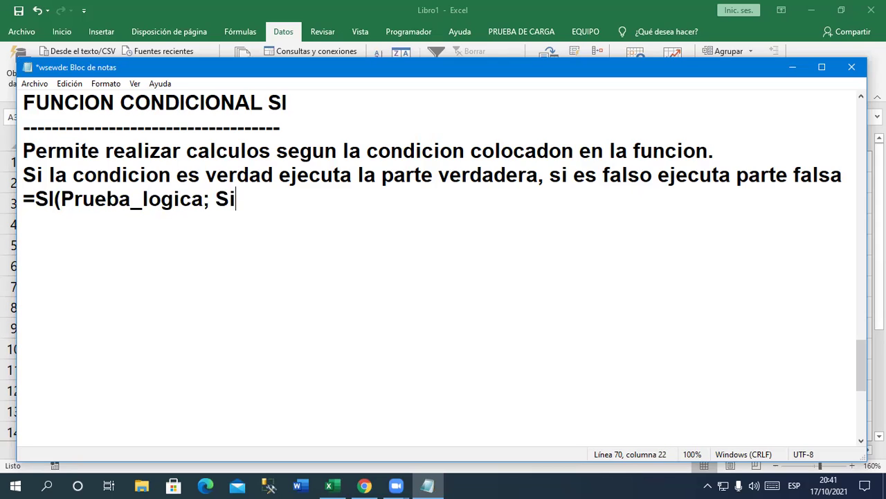
type(":verdad")
key("BackSpace")
key("BackSpace")
key("BackSpace")
key("BackSpace")
key("BackSpace")
key("BackSpace")
key("BackSpace")
type("_verdad")
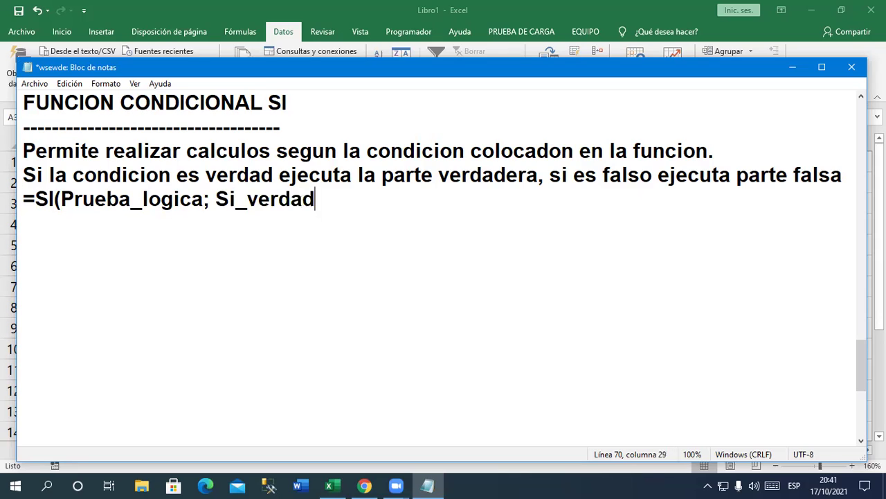
type(";Si_falso)")
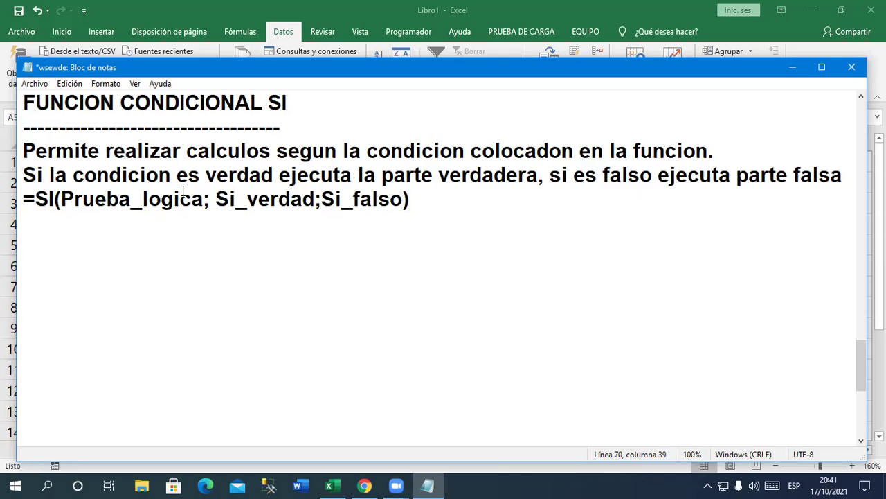
Highlight the Prueba_logica, Si_verdad and Si_falso arguments, then add a blank line below
left_click_drag(209, 199, 62, 205)
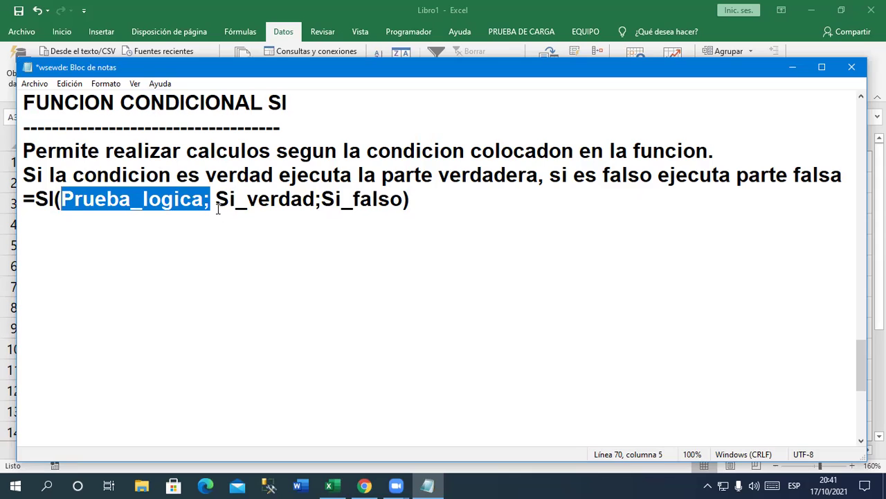
left_click_drag(210, 200, 316, 202)
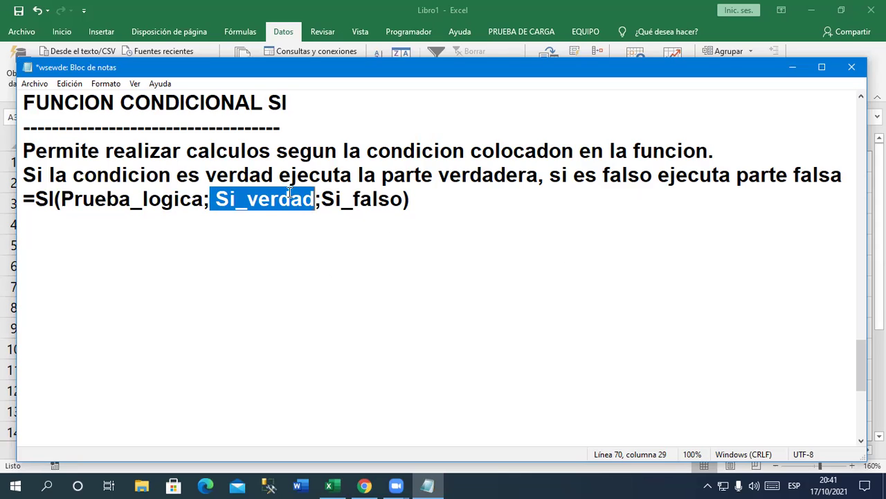
left_click_drag(61, 199, 208, 208)
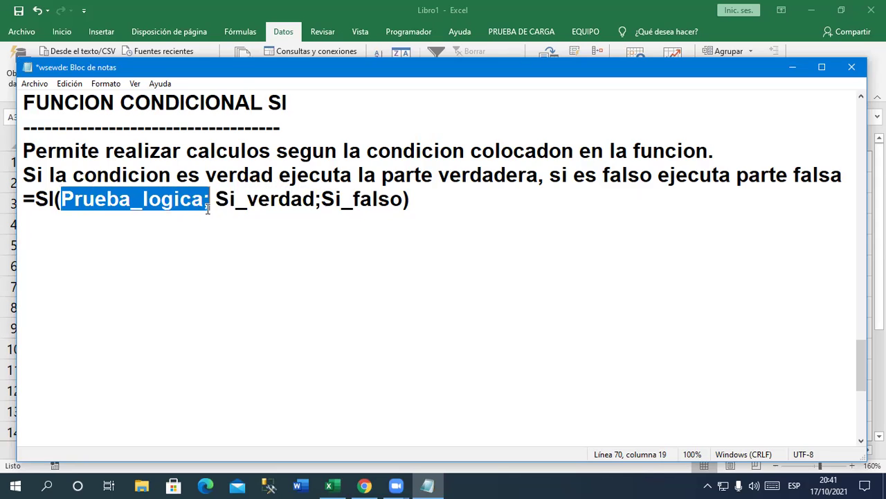
left_click_drag(321, 199, 403, 201)
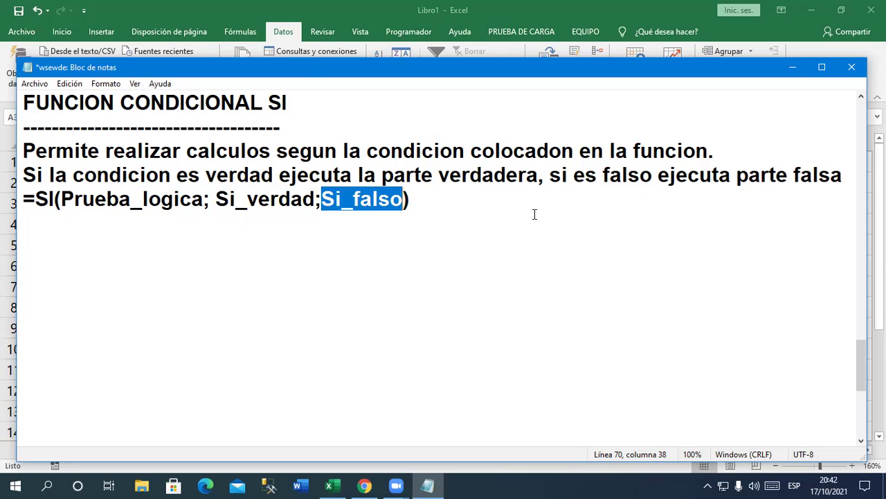
left_click(489, 273)
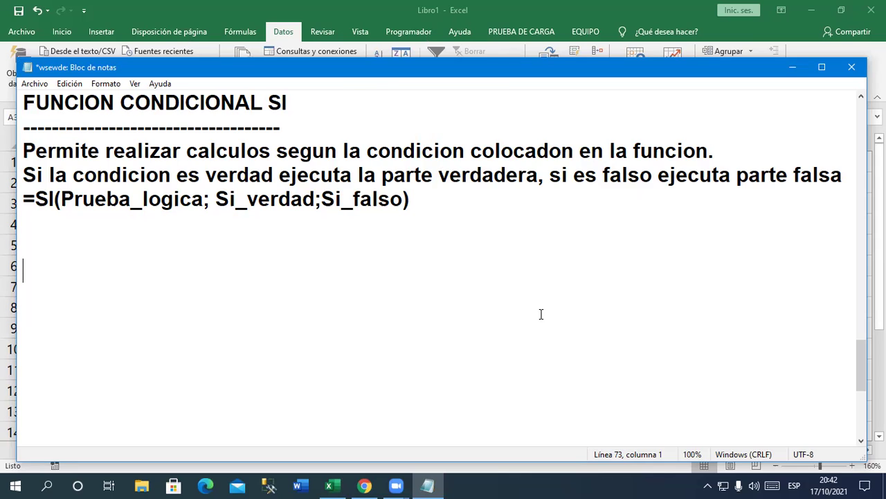
key("Return")
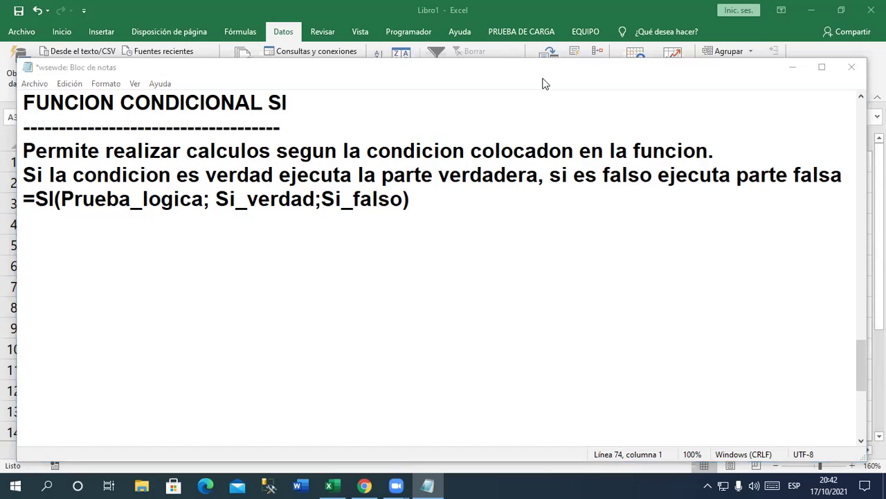